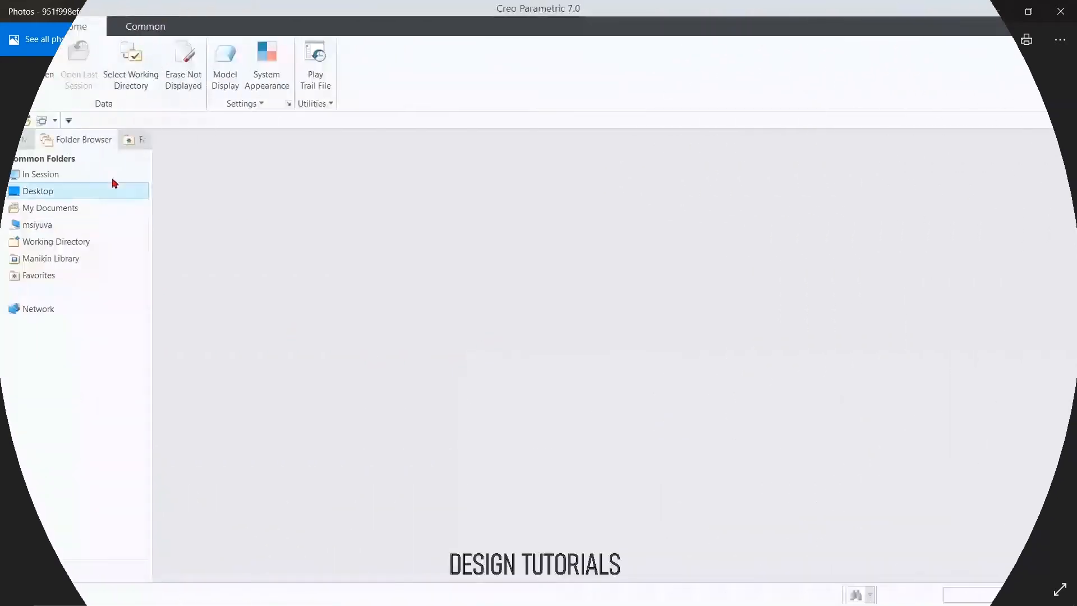
# Step: Set the working directory to the creo folder on drive D
pyautogui.click(132, 70)
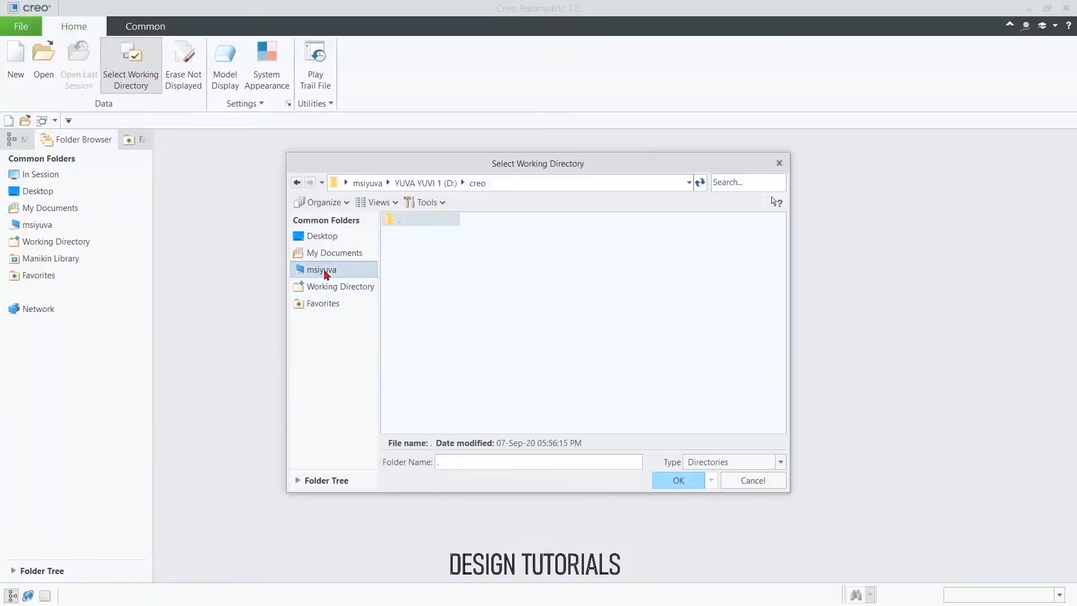
pyautogui.click(305, 270)
pyautogui.doubleClick(442, 252)
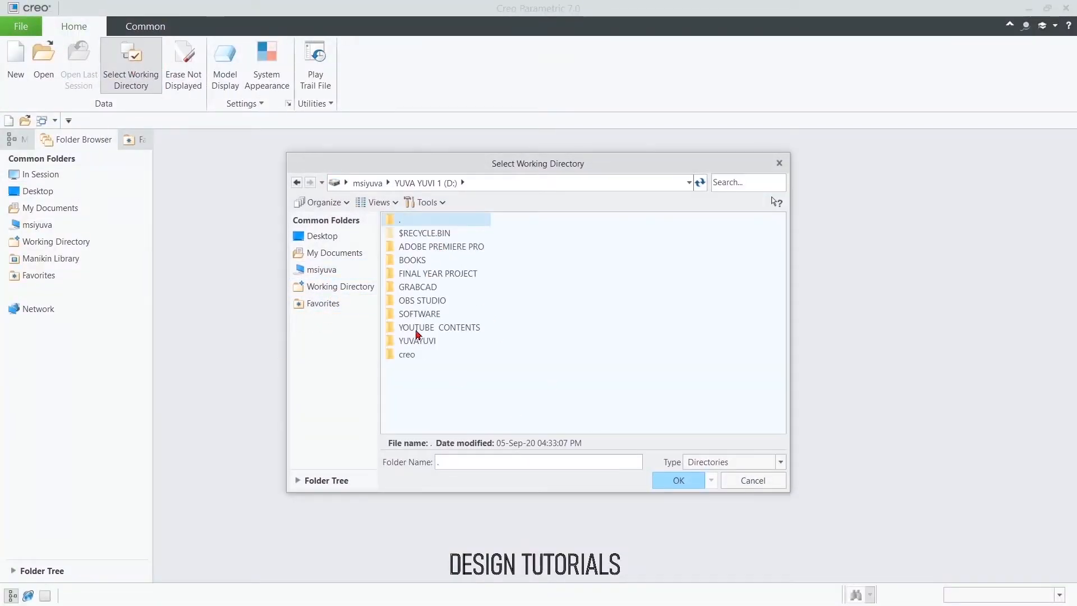
pyautogui.click(420, 355)
pyautogui.click(683, 480)
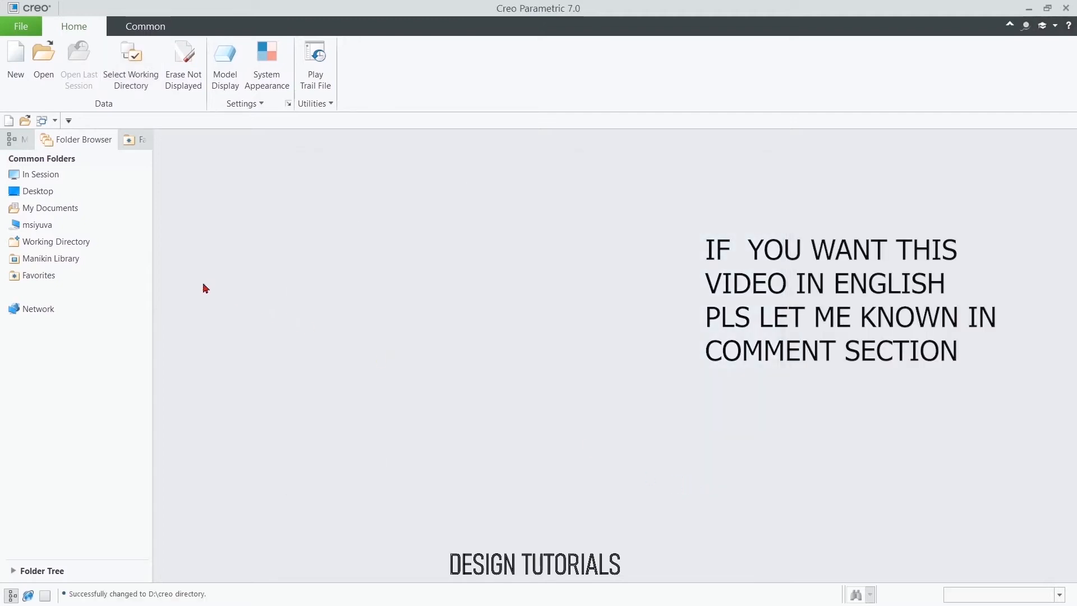
# Step: Create a new solid part without the default template, using the mmns_part_solid_abs template
pyautogui.click(11, 79)
pyautogui.click(457, 414)
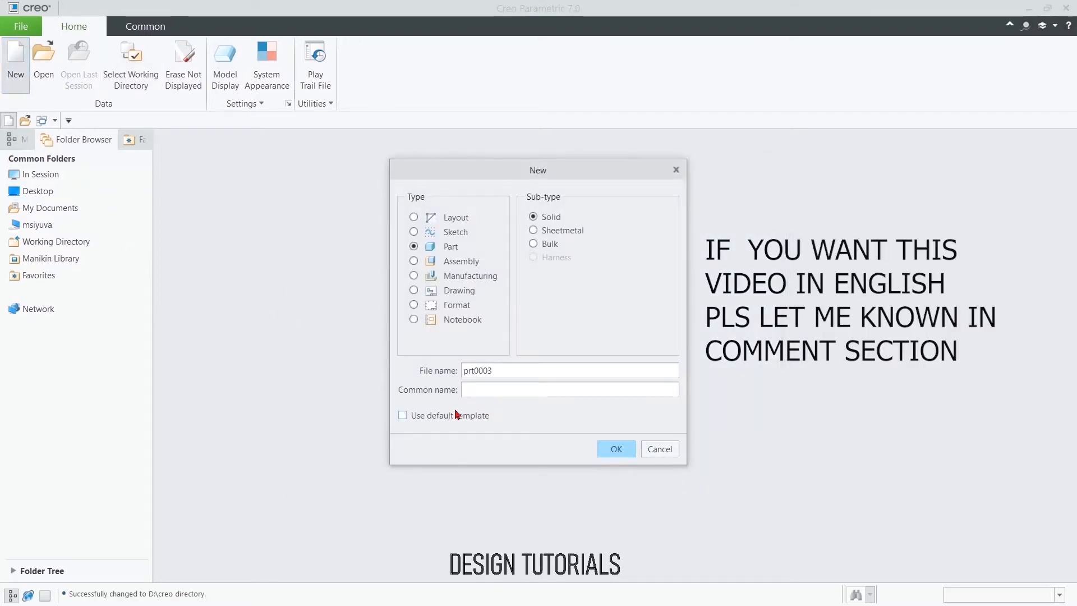
pyautogui.click(620, 450)
pyautogui.scroll(-5, 483, 262)
pyautogui.scroll(2, 473, 248)
pyautogui.click(467, 254)
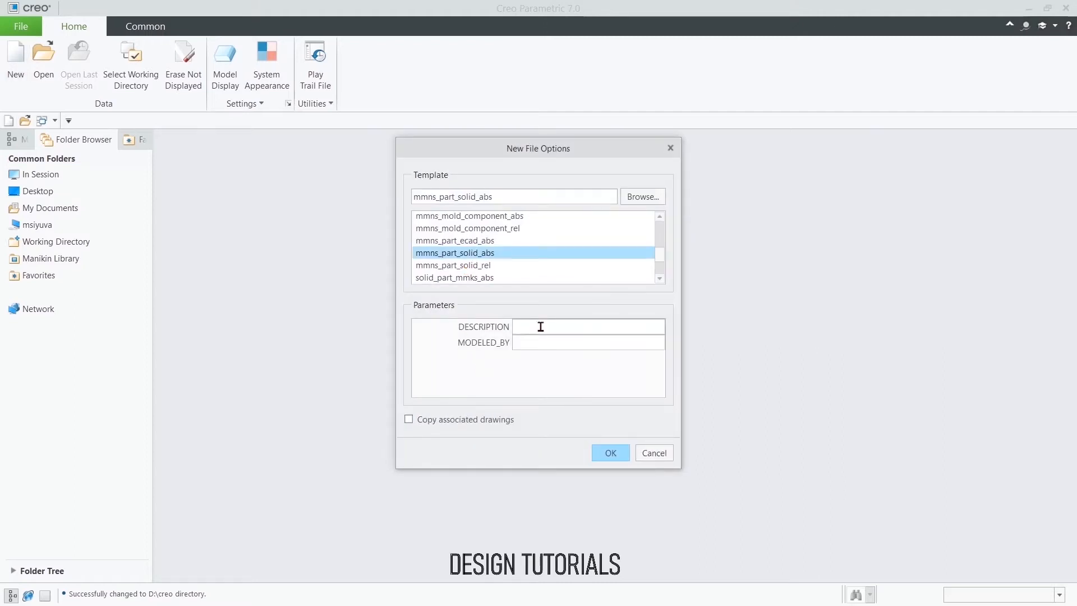
pyautogui.click(609, 454)
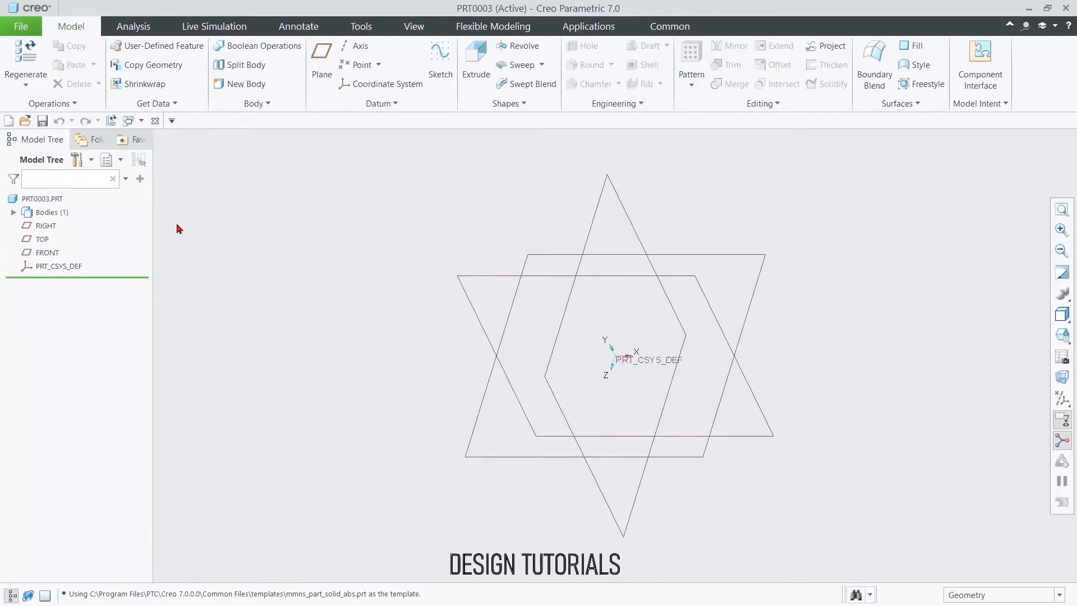
# Step: Start a sketch on the TOP datum plane with the view oriented straight onto the sketching plane
pyautogui.click(41, 239)
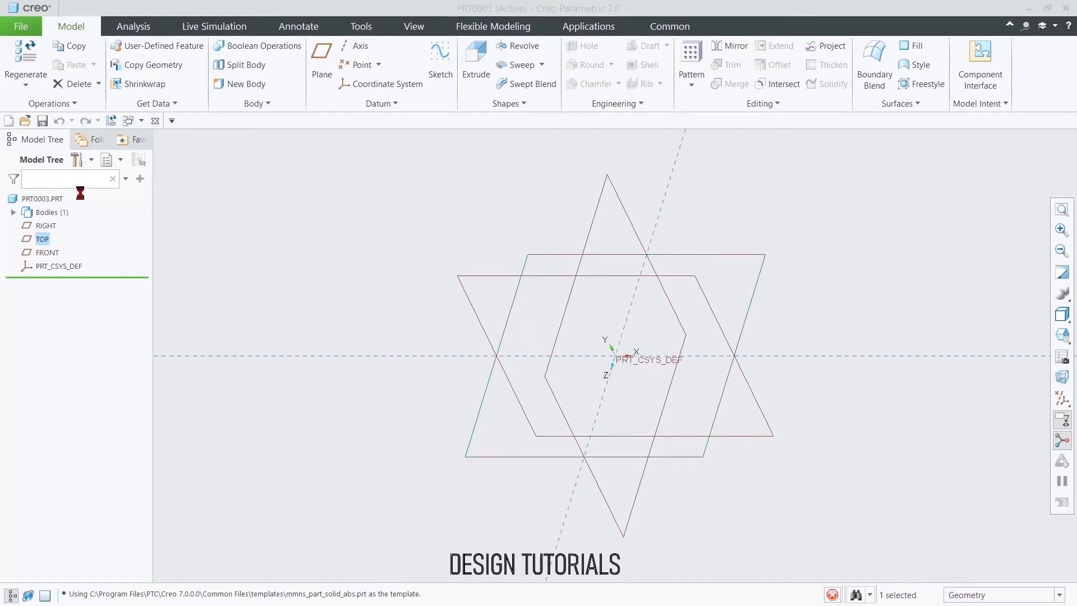
pyautogui.click(1060, 387)
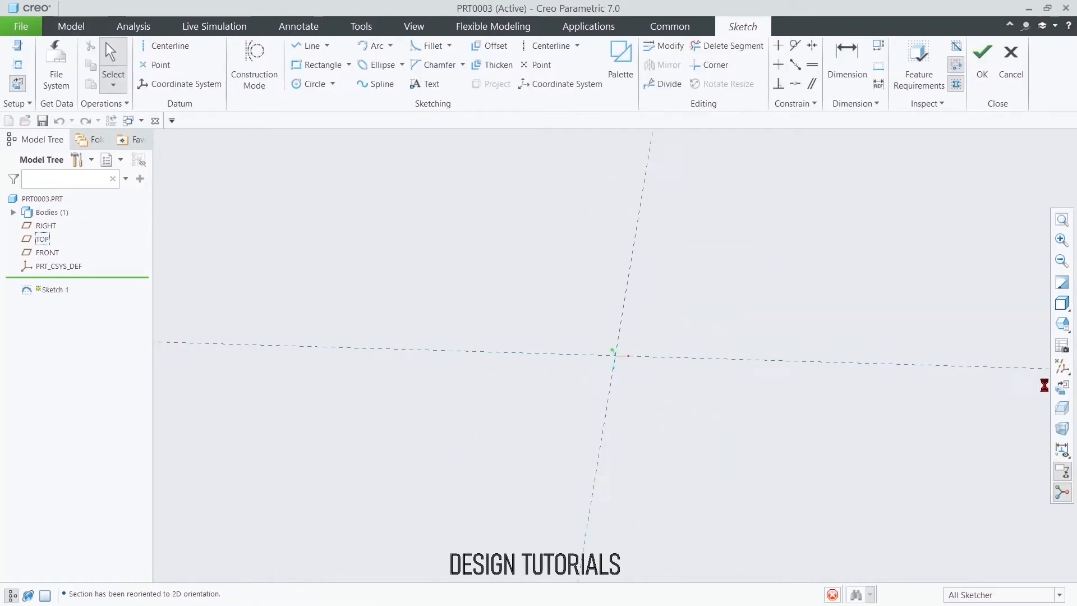
pyautogui.scroll(-3, 613, 344)
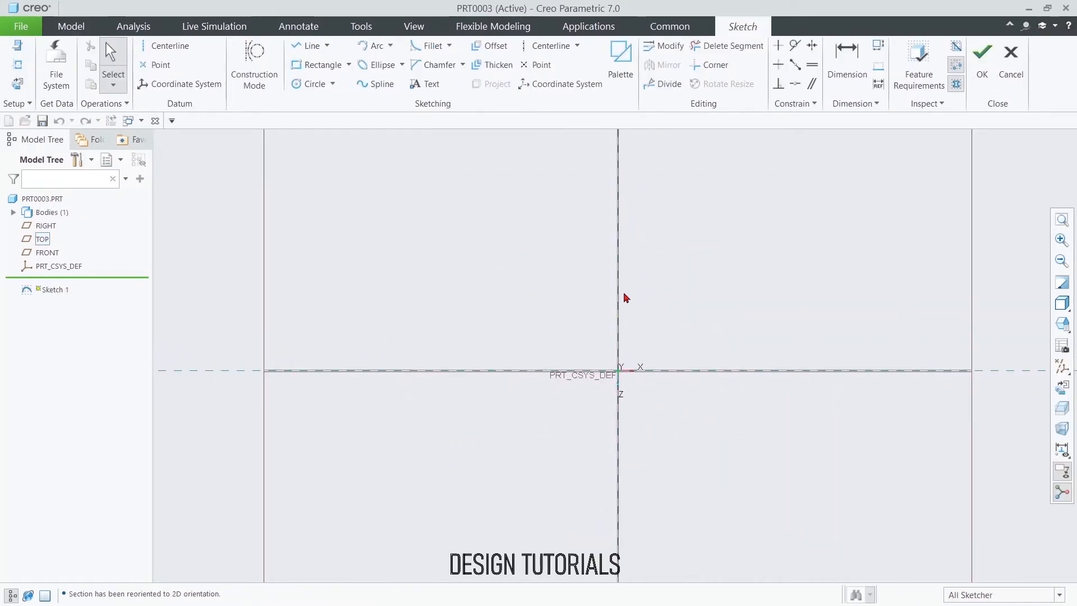
# Step: Sketch a circle about 115 mm in diameter at the origin and another about 157 mm in diameter on the horizontal axis, about 174 mm away
pyautogui.click(315, 84)
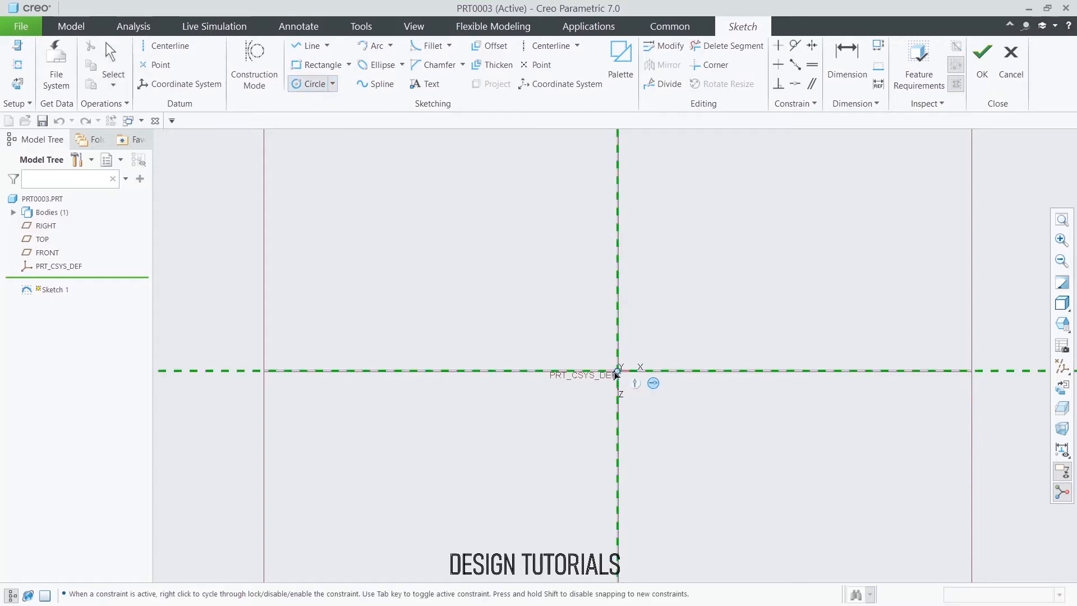
pyautogui.click(618, 370)
pyautogui.click(616, 291)
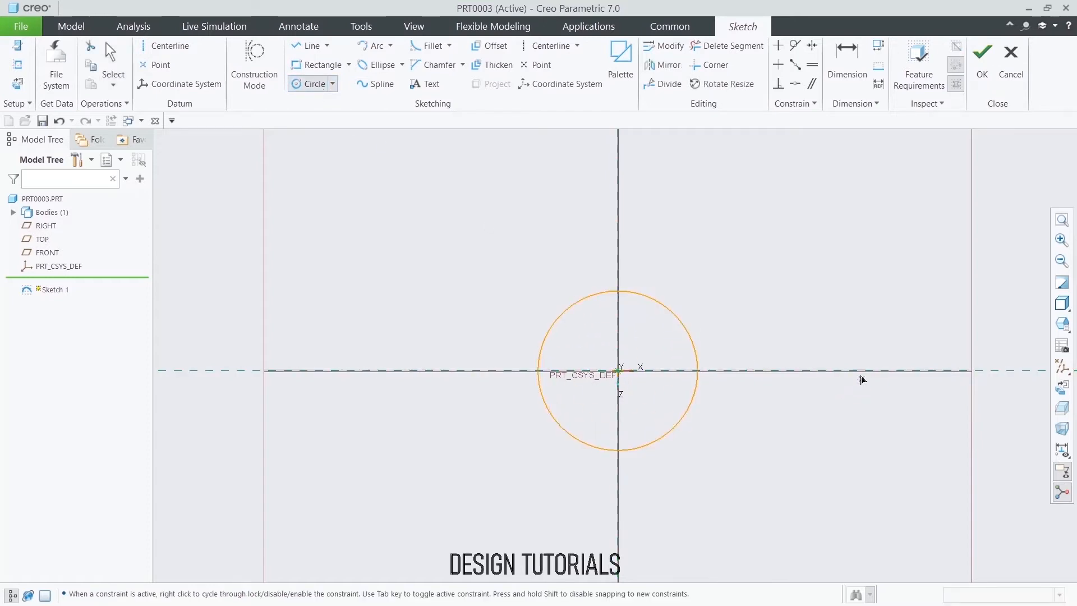
pyautogui.click(860, 370)
pyautogui.click(827, 259)
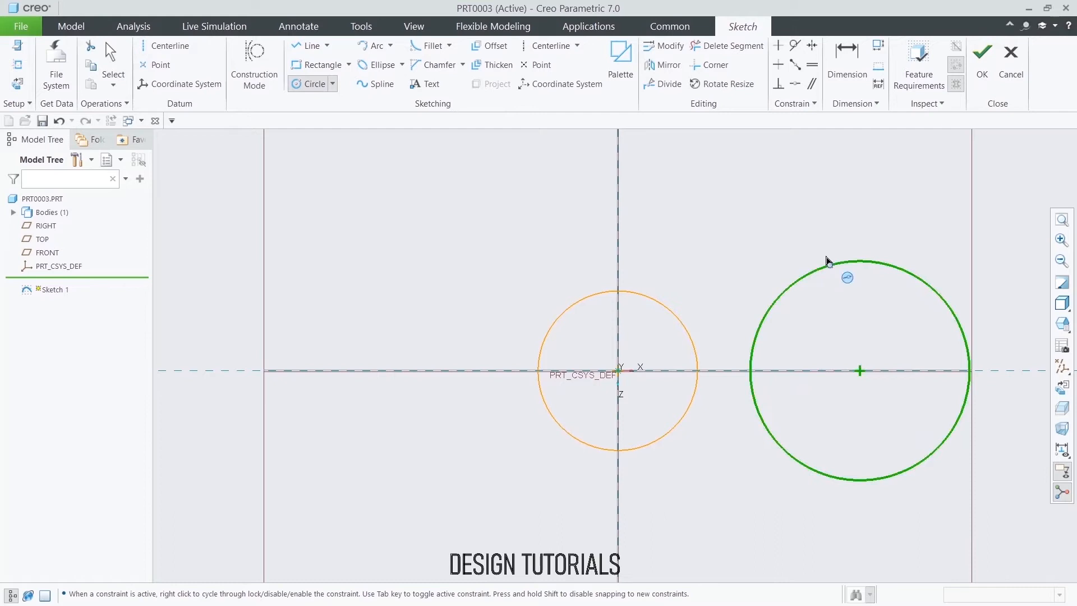
pyautogui.middleClick(808, 236)
# Step: Convert the origin circle's diameter dimension to a radius and set it to 25 mm
pyautogui.doubleClick(510, 295)
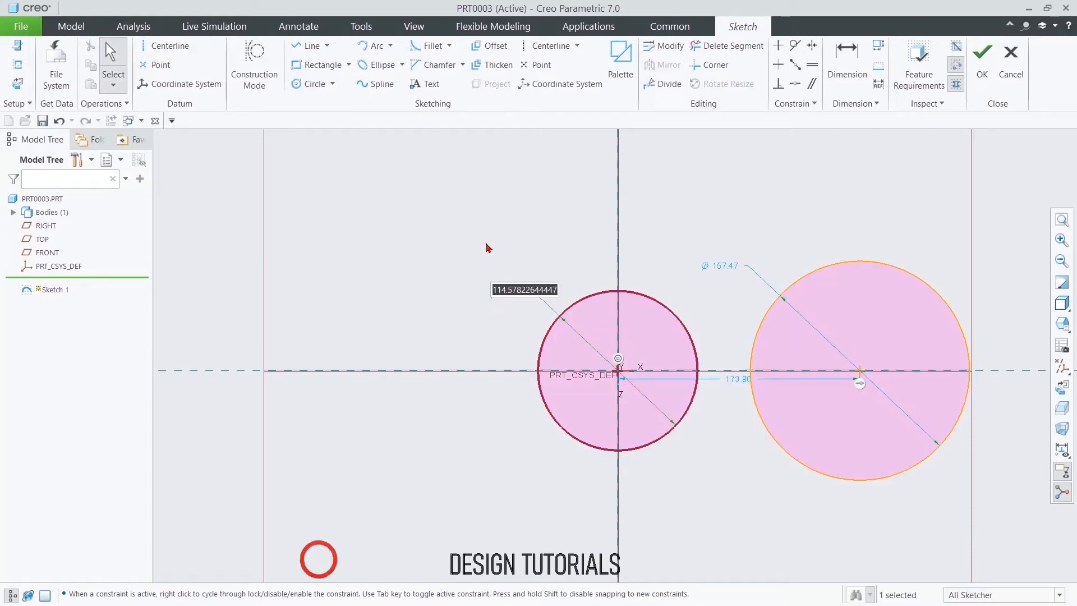
pyautogui.click(433, 253)
pyautogui.click(513, 293)
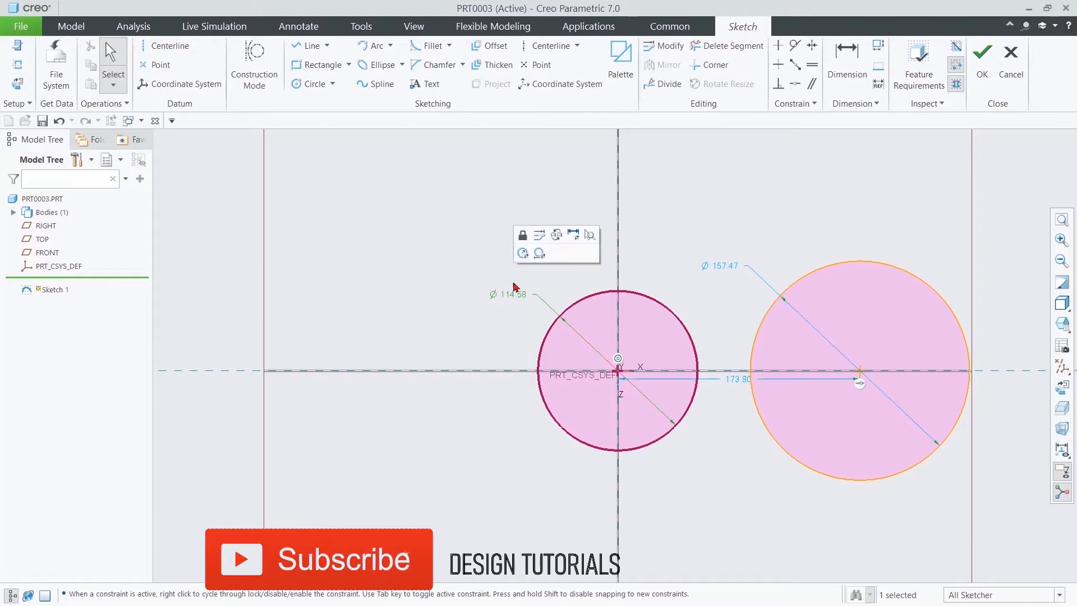
pyautogui.click(520, 251)
pyautogui.write('2')
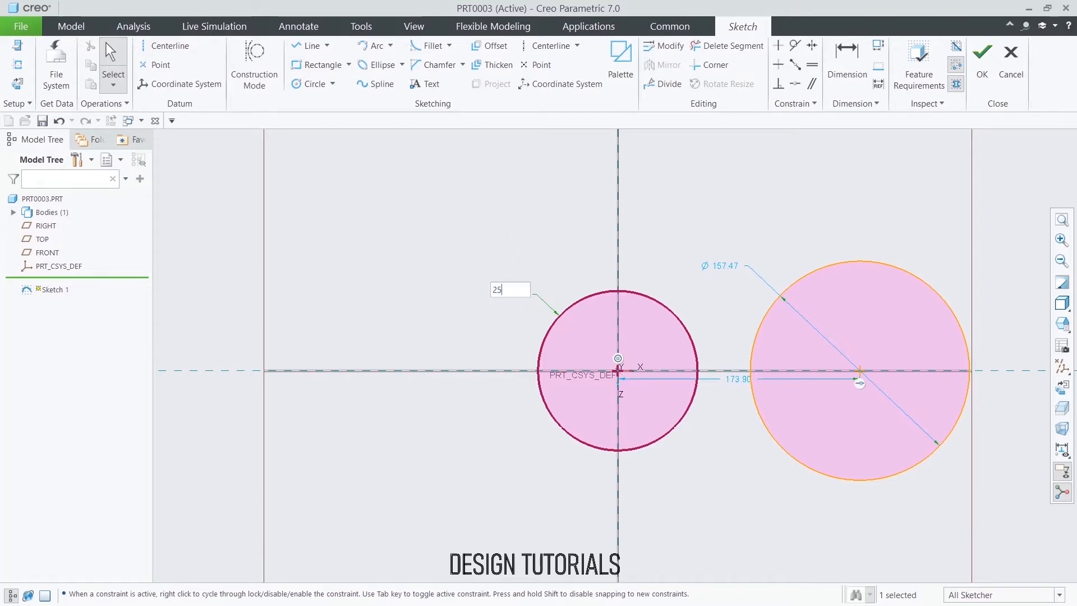
pyautogui.write('5')
pyautogui.press('Return')
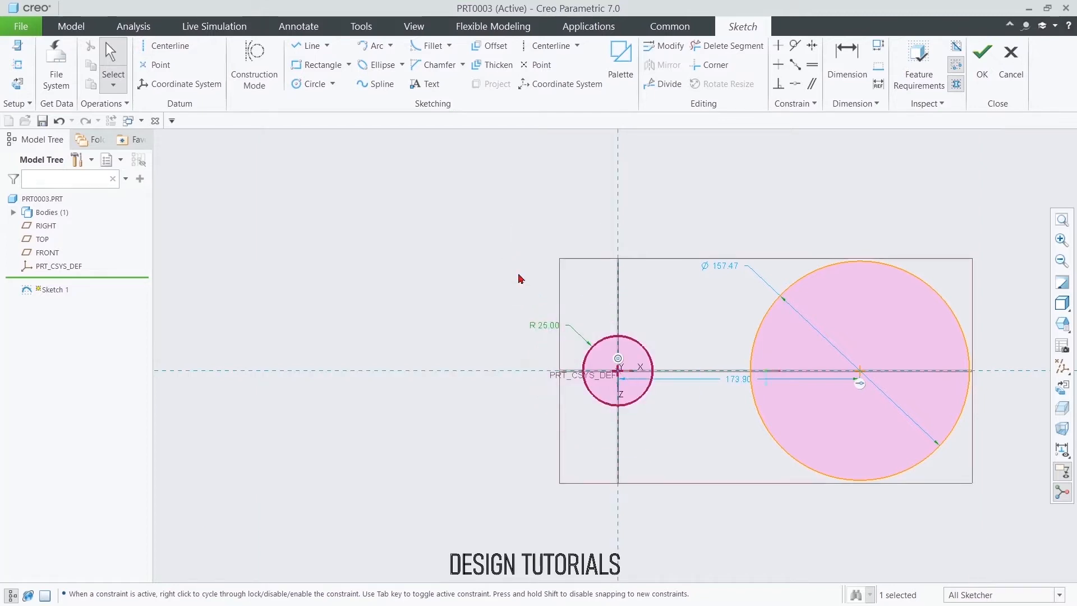
# Step: Set the diameter of the second circle on the horizontal axis to 50 mm
pyautogui.doubleClick(725, 268)
pyautogui.write('50')
pyautogui.press('Return')
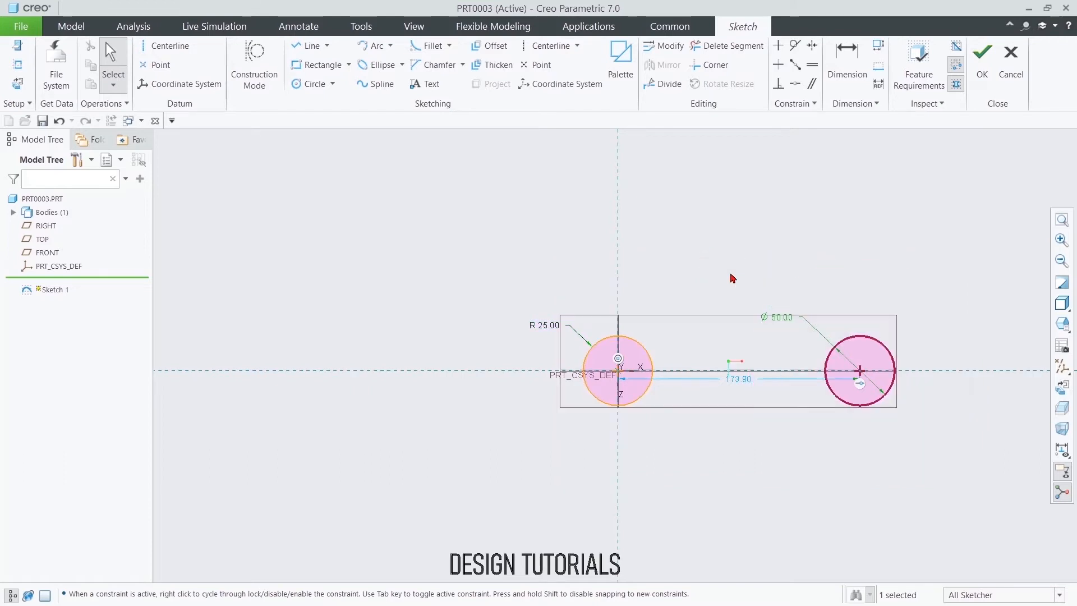
# Step: Set the distance between the two circle centres to 35 mm
pyautogui.doubleClick(738, 379)
pyautogui.write('35')
pyautogui.press('Return')
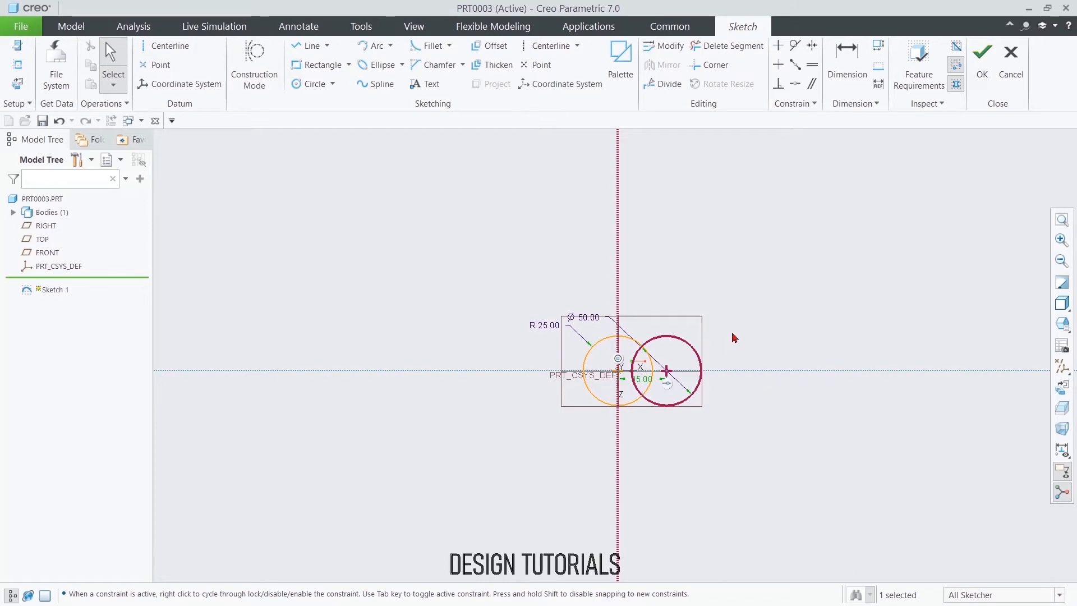
# Step: Set the distance between the two circle centres to 56 mm
pyautogui.scroll(6, 644, 377)
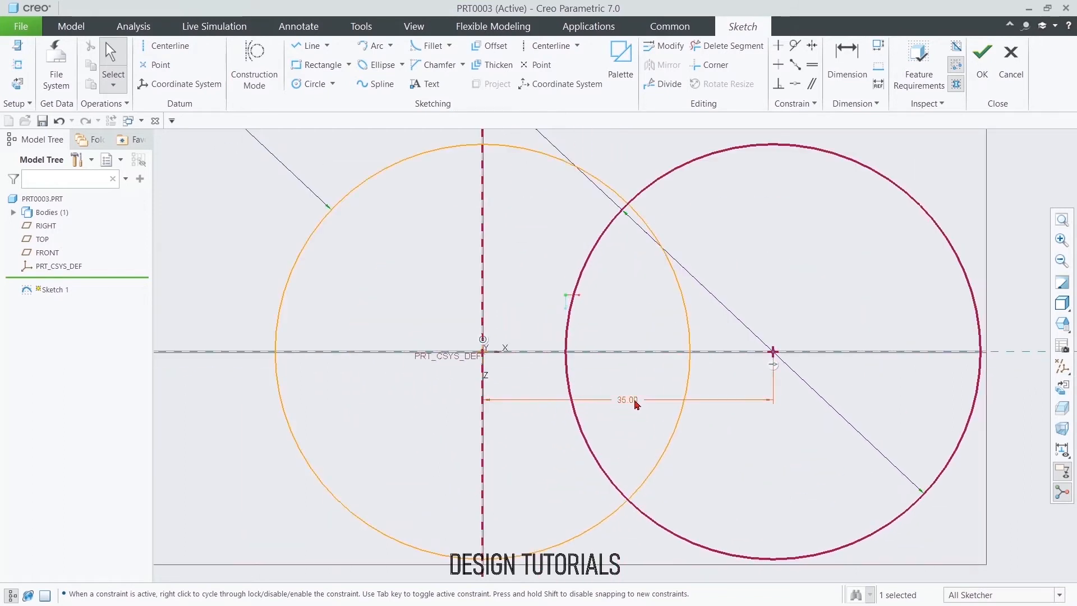
pyautogui.doubleClick(632, 402)
pyautogui.write('56')
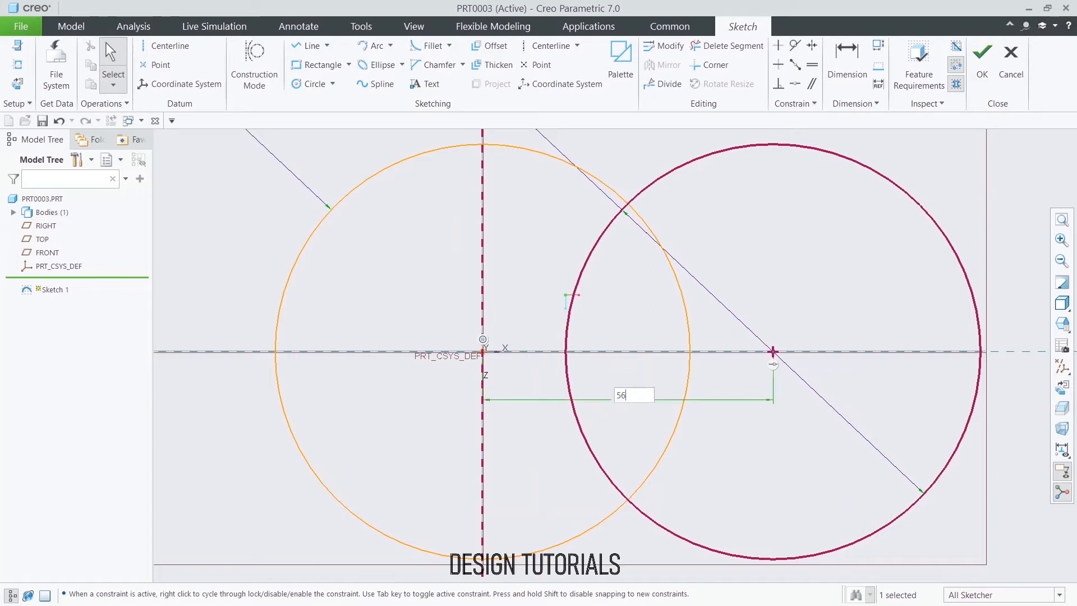
pyautogui.press('Return')
pyautogui.scroll(-3, 699, 324)
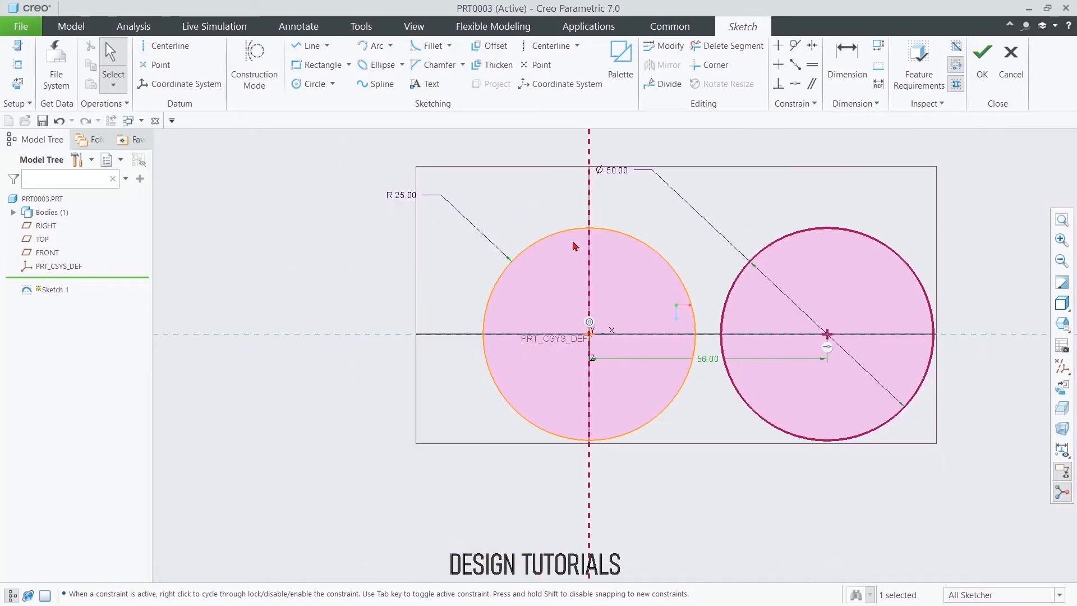
pyautogui.click(312, 178)
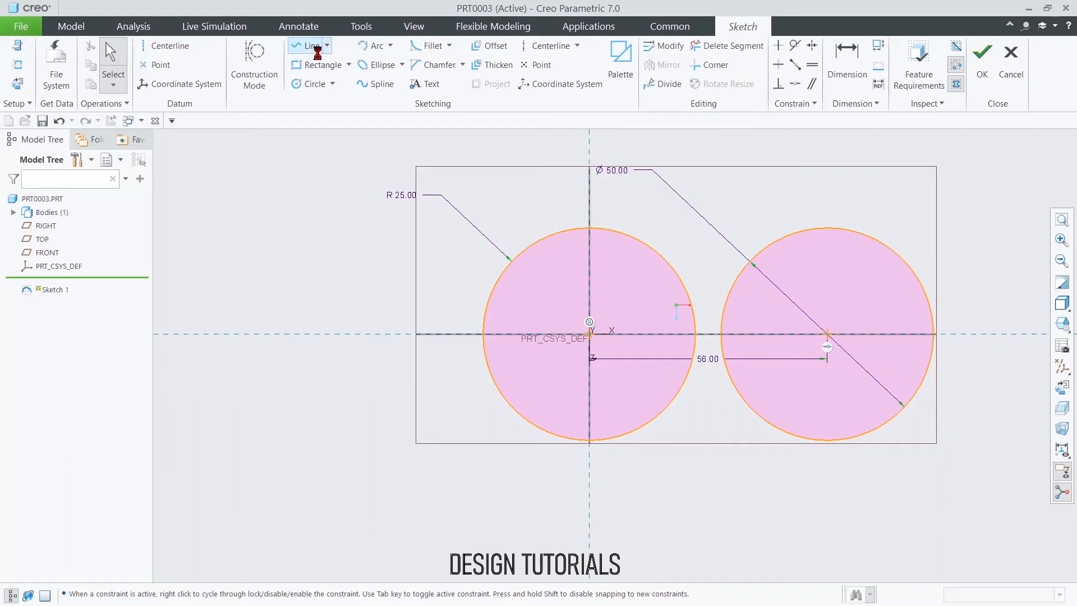
# Step: Draw two horizontal tangent lines joining the uppermost and lowermost points of both circles
pyautogui.click(310, 46)
pyautogui.click(589, 228)
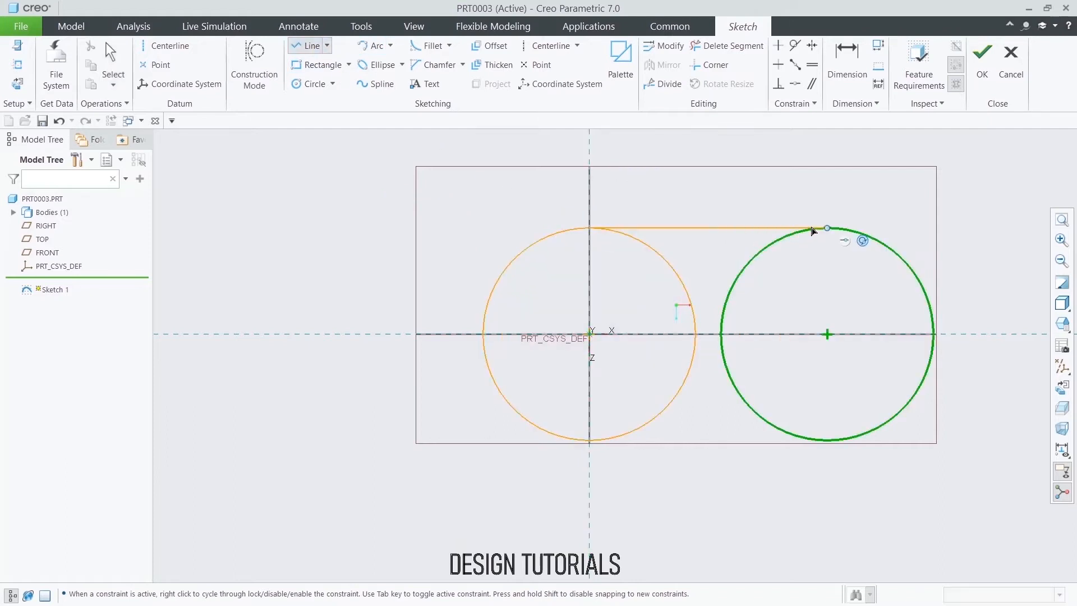
pyautogui.click(827, 228)
pyautogui.middleClick(781, 202)
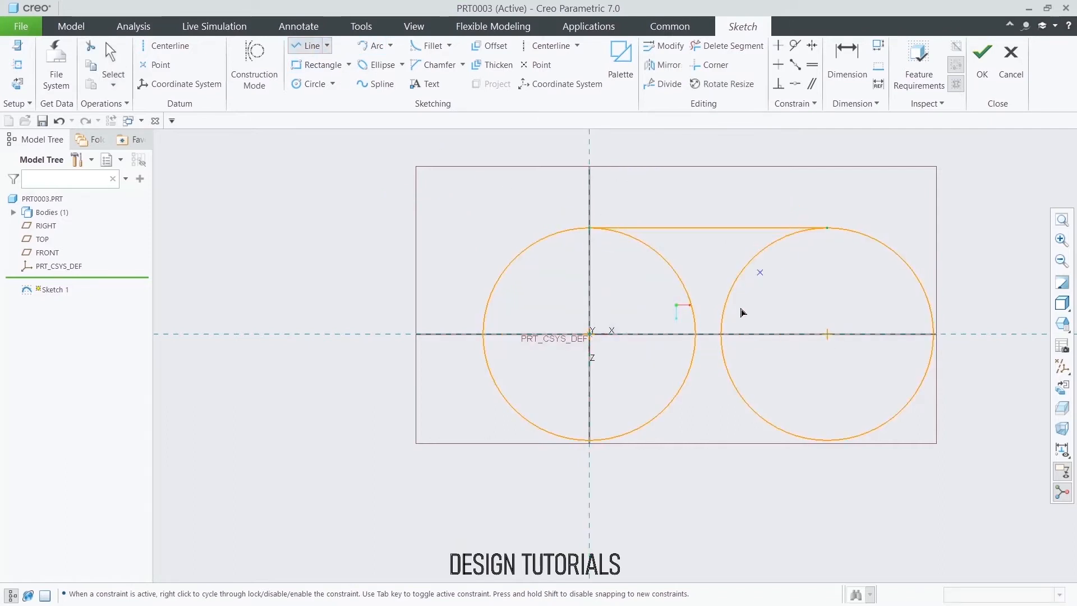
pyautogui.click(590, 442)
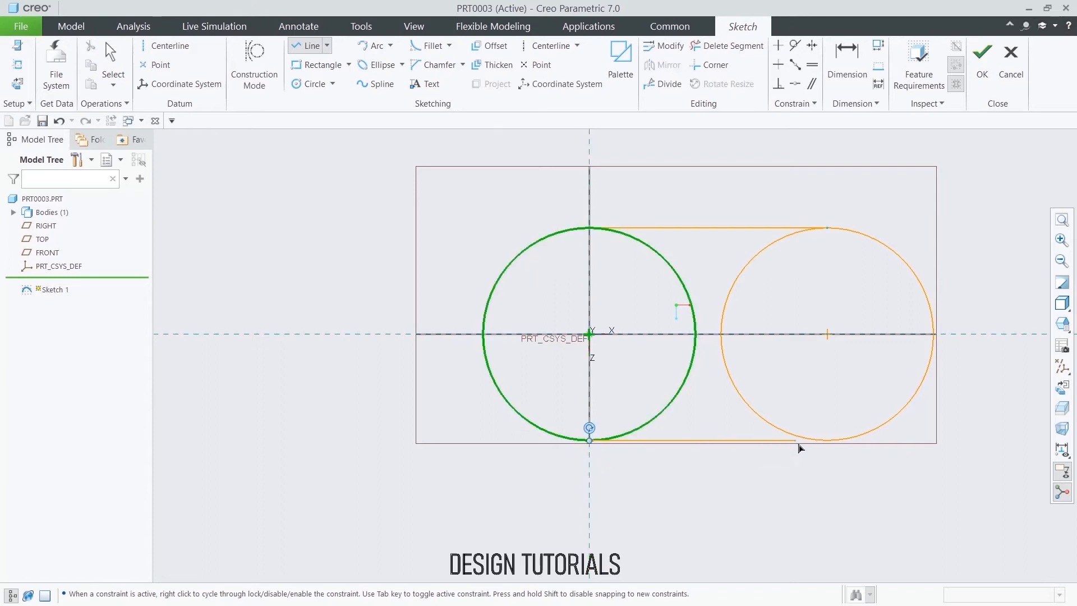
pyautogui.click(827, 441)
pyautogui.middleClick(824, 387)
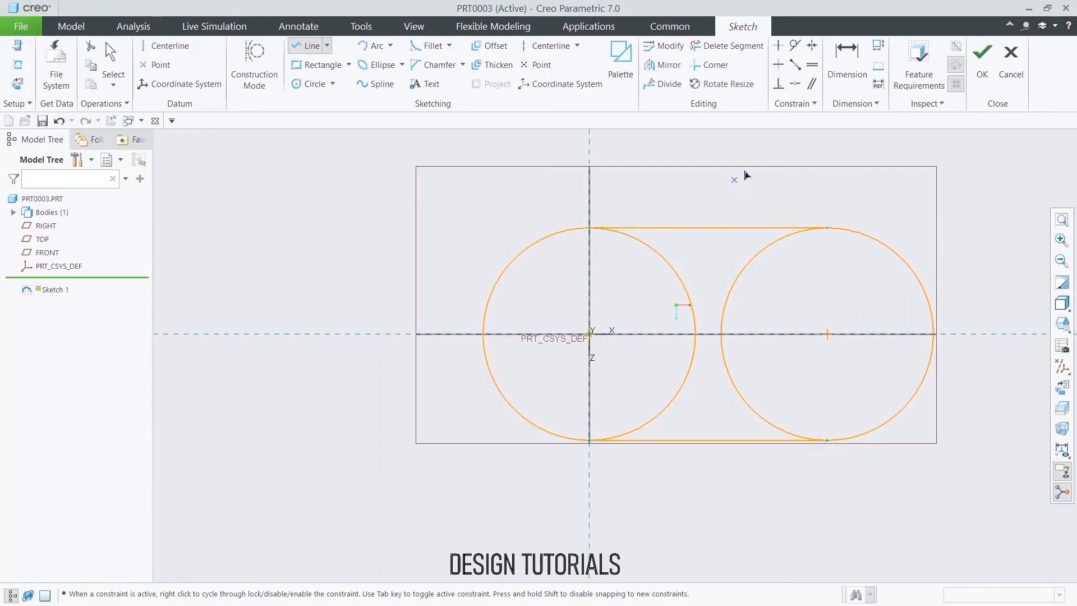
# Step: Trim away the inner arcs of both circles to leave a slot profile, and place the radius and centre-distance dimensions outside it
pyautogui.click(746, 46)
pyautogui.moveTo(613, 261)
pyautogui.mouseDown()
pyautogui.moveTo(717, 268)
pyautogui.moveTo(750, 351)
pyautogui.moveTo(658, 362)
pyautogui.mouseUp()
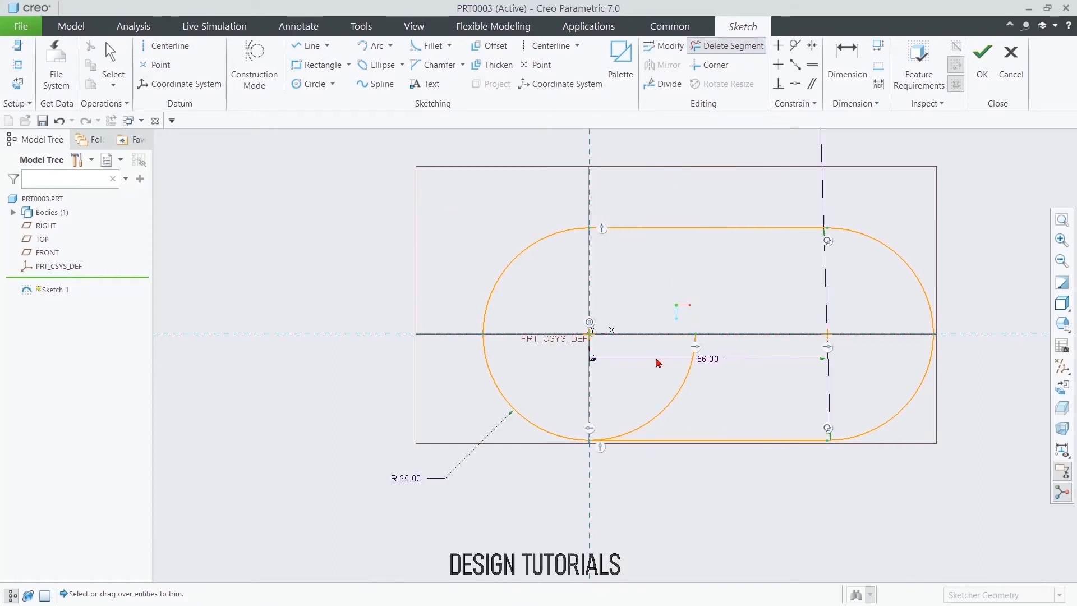
pyautogui.click(694, 377)
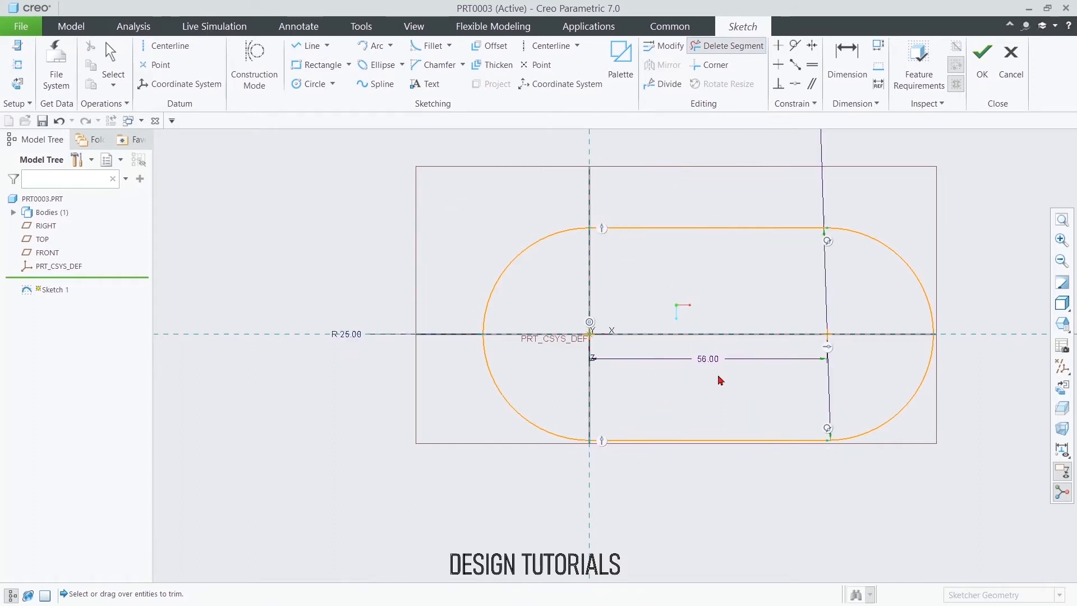
pyautogui.middleClick(357, 261)
pyautogui.moveTo(352, 333); pyautogui.dragTo(350, 249)
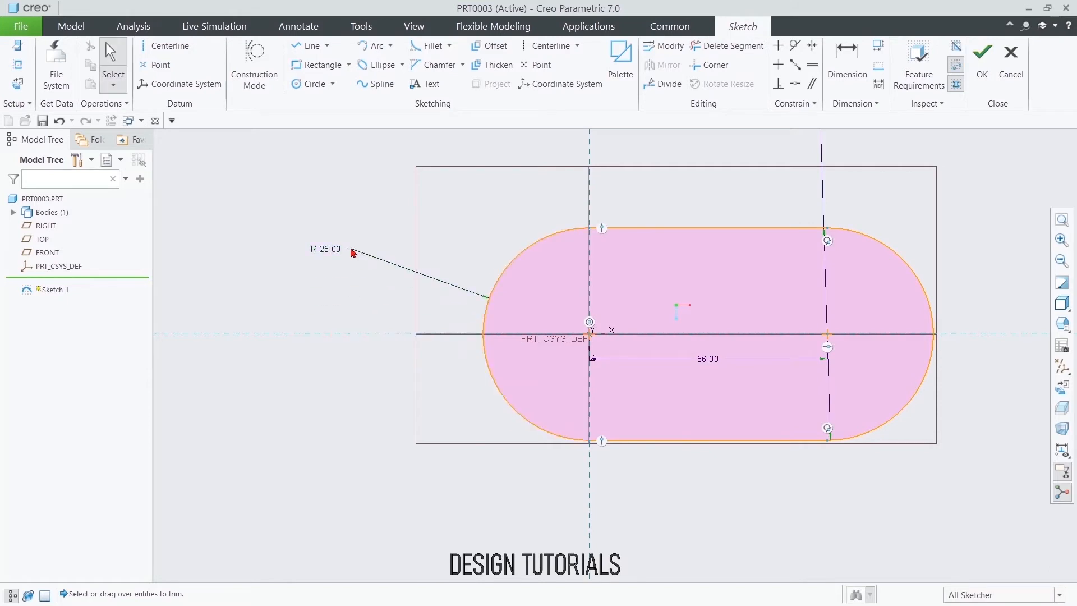
pyautogui.moveTo(723, 363); pyautogui.dragTo(738, 502)
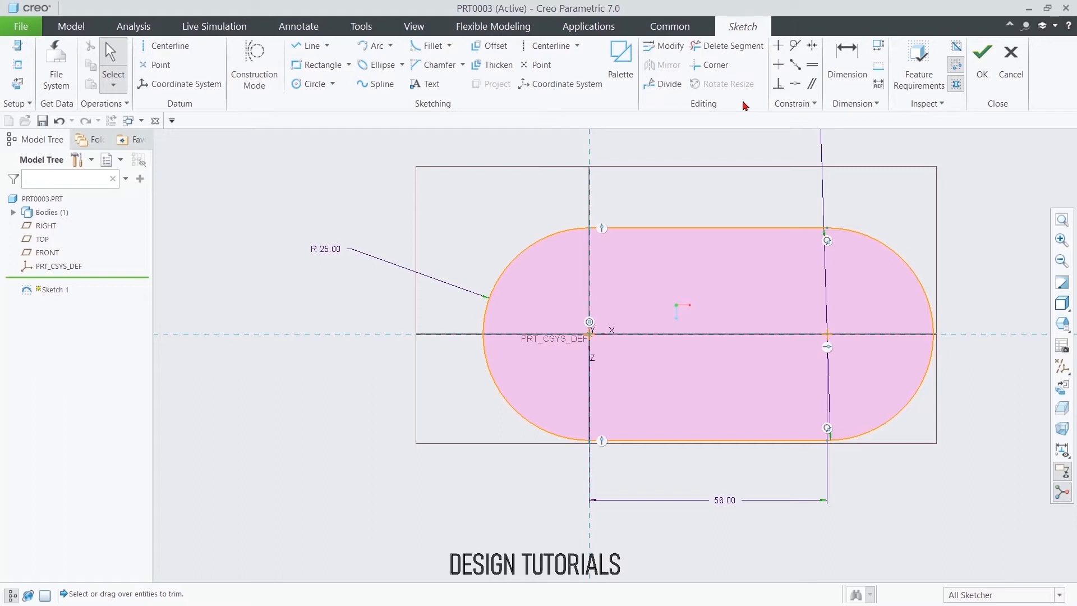
# Step: Try to add a radius dimension to the slot's right end arc
pyautogui.click(847, 62)
pyautogui.click(890, 248)
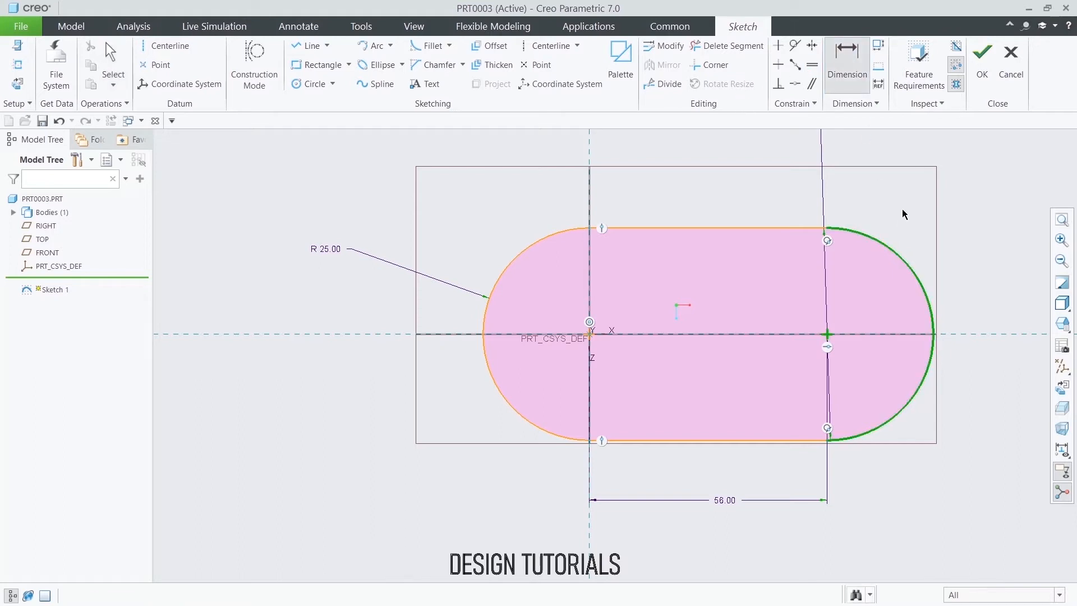
pyautogui.middleClick(914, 195)
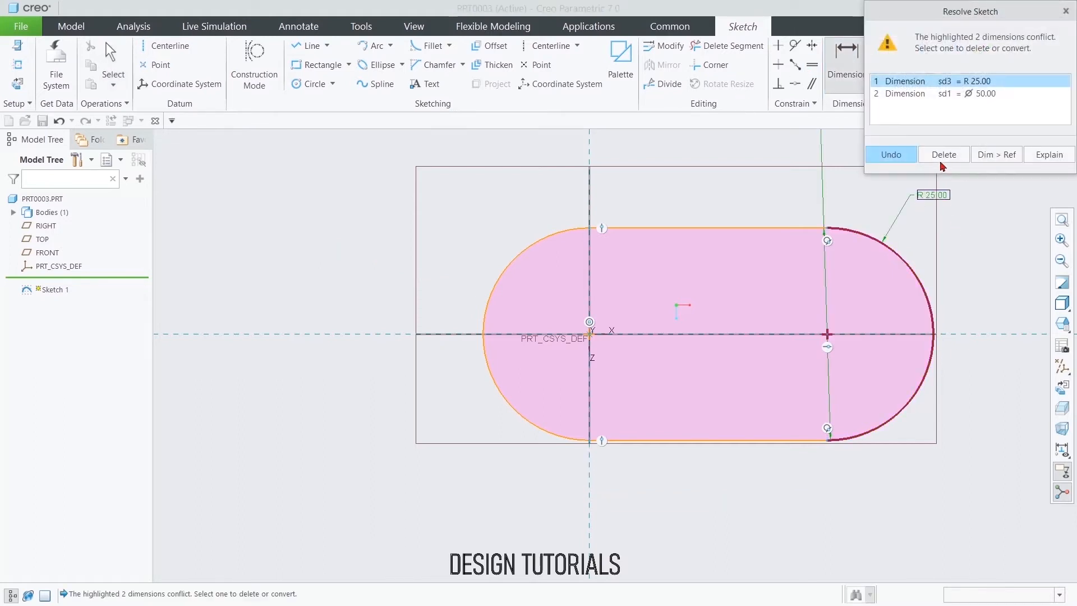
pyautogui.click(982, 94)
pyautogui.click(889, 154)
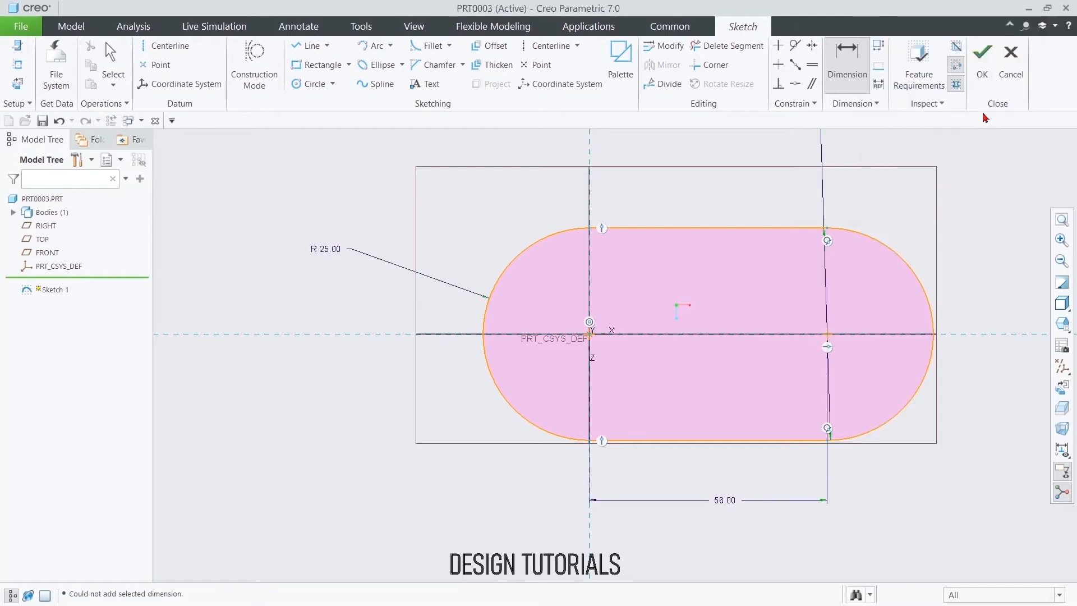
# Step: Finish the slot sketch and extrude it as a solid to a depth of 28 mm
pyautogui.click(985, 75)
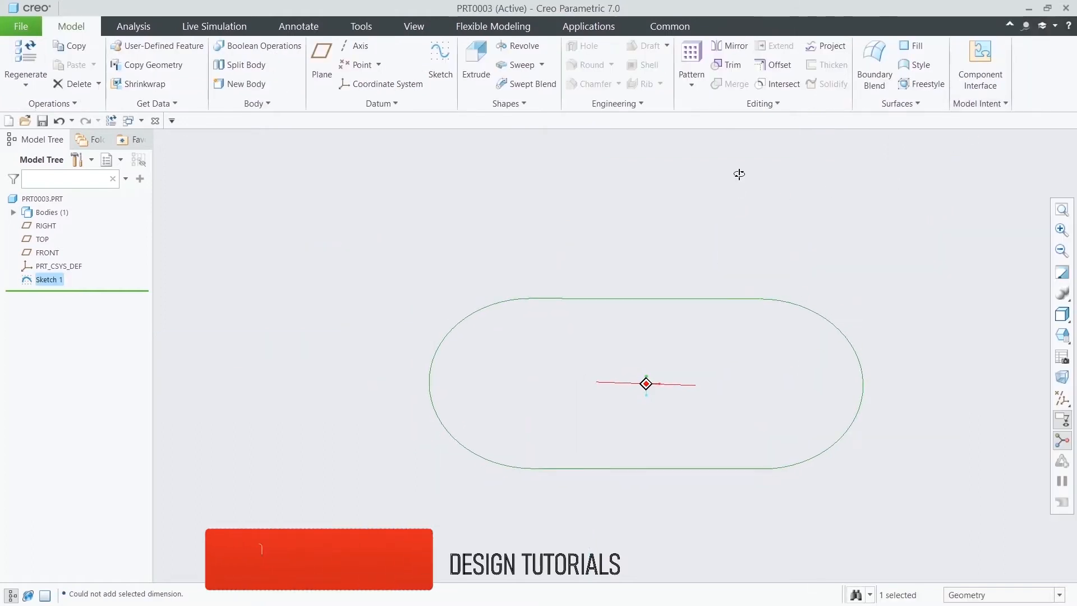
pyautogui.click(476, 59)
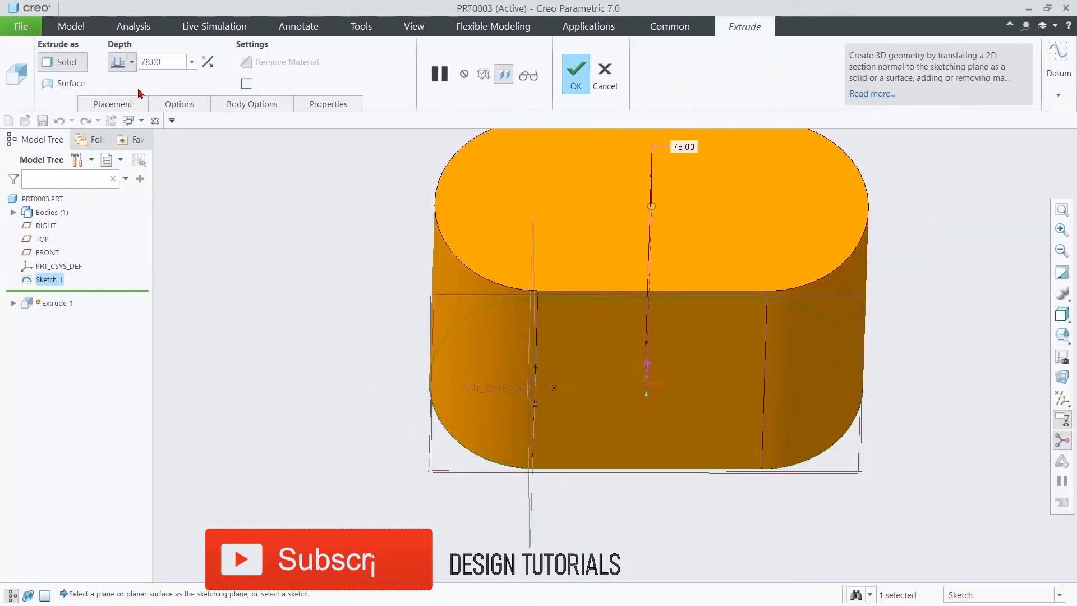
pyautogui.doubleClick(165, 62)
pyautogui.write('28')
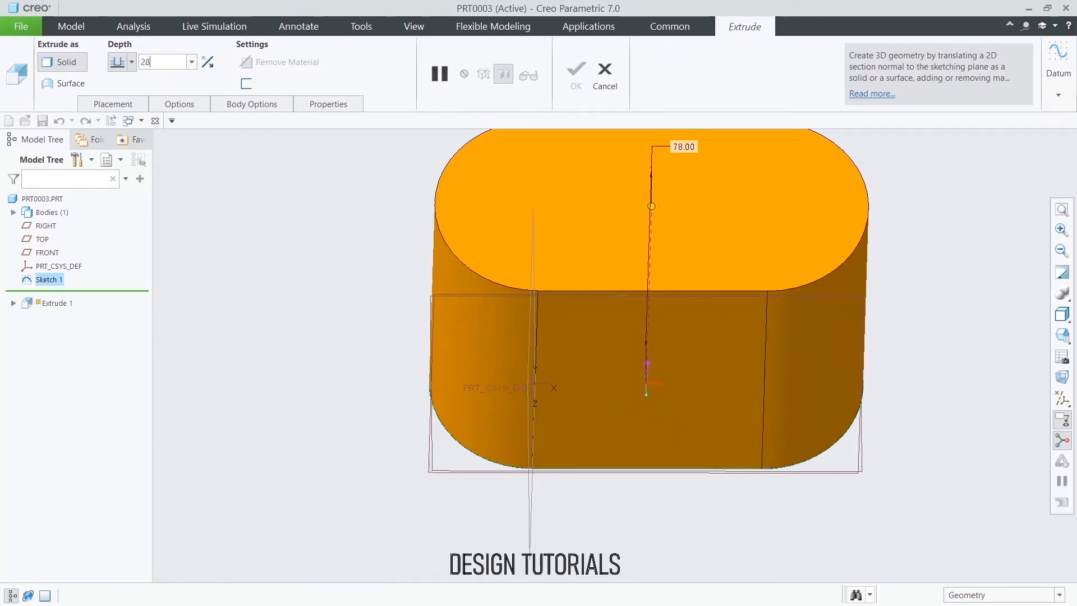
pyautogui.press('Return')
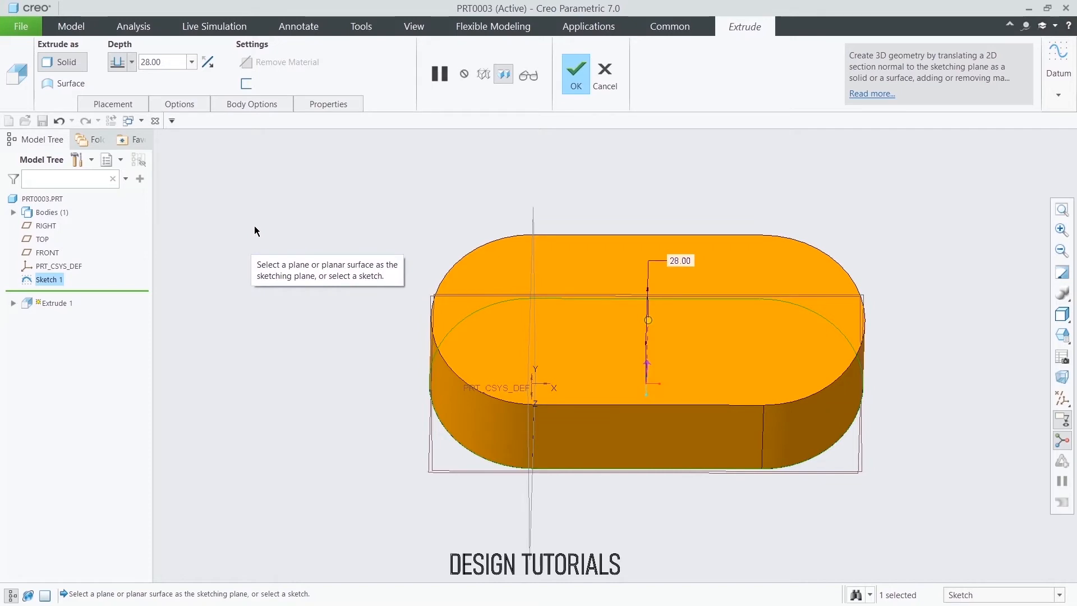
pyautogui.click(576, 81)
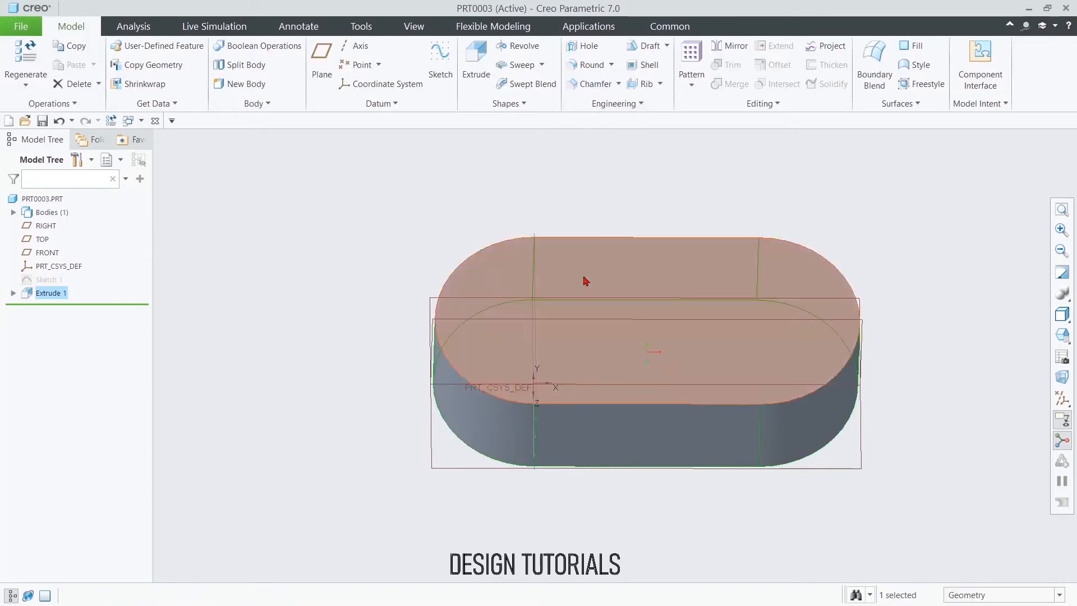
# Step: Start a sketch on the base's upper face and draw a circle concentric with the slot's left end arc
pyautogui.click(585, 281)
pyautogui.click(662, 218)
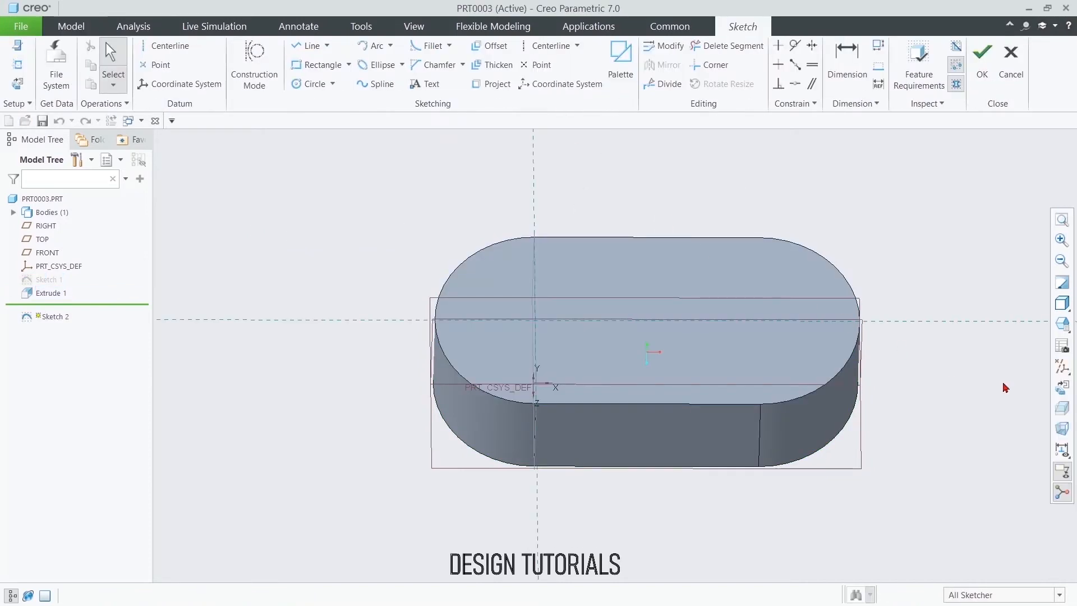
pyautogui.click(312, 84)
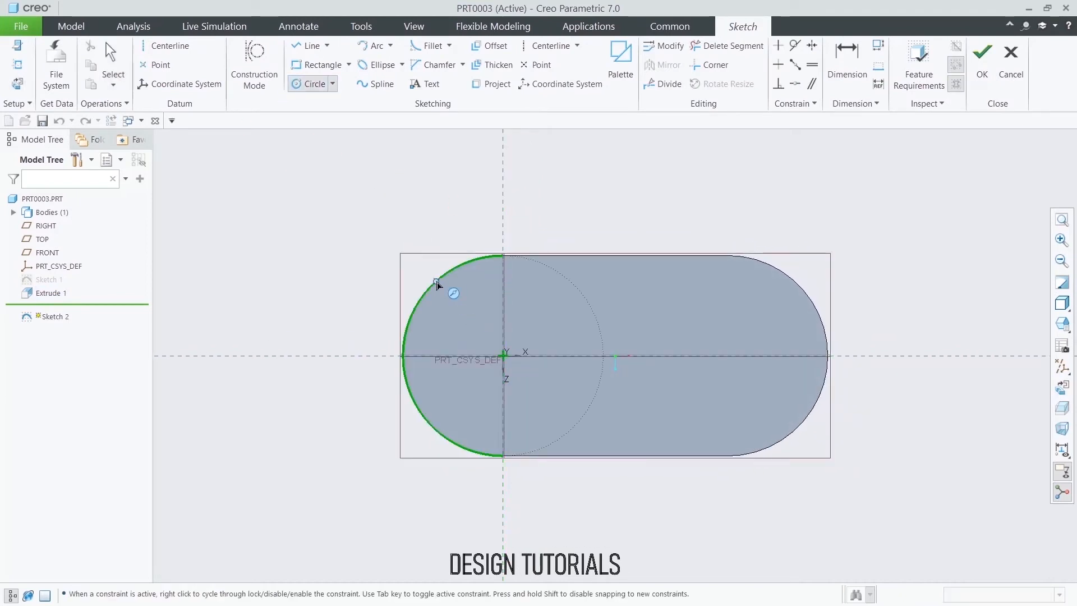
pyautogui.click(503, 360)
pyautogui.click(463, 294)
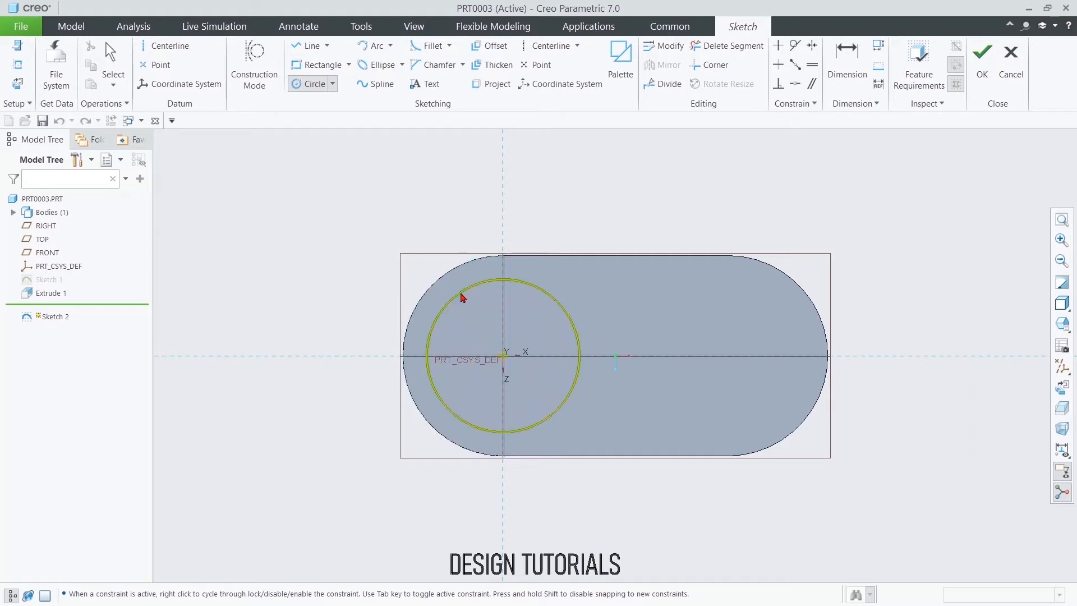
pyautogui.middleClick(429, 232)
# Step: Set the circle's diameter to 34 mm with the dimension placed outside the slot, and finish the sketch
pyautogui.moveTo(402, 285); pyautogui.dragTo(298, 230)
pyautogui.doubleClick(304, 233)
pyautogui.write('38')
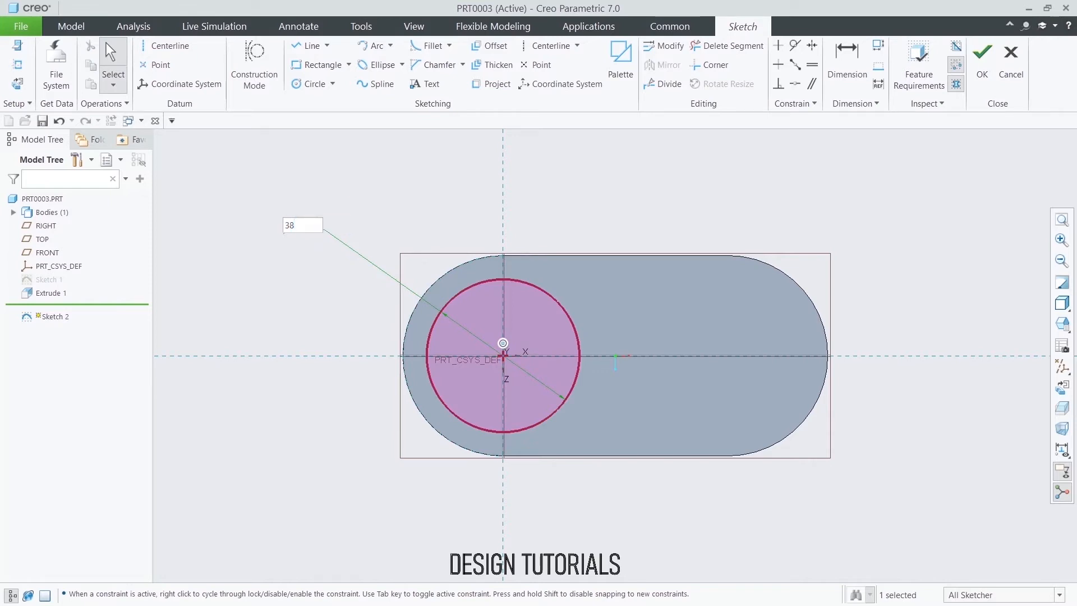
pyautogui.write('4')
pyautogui.press('Return')
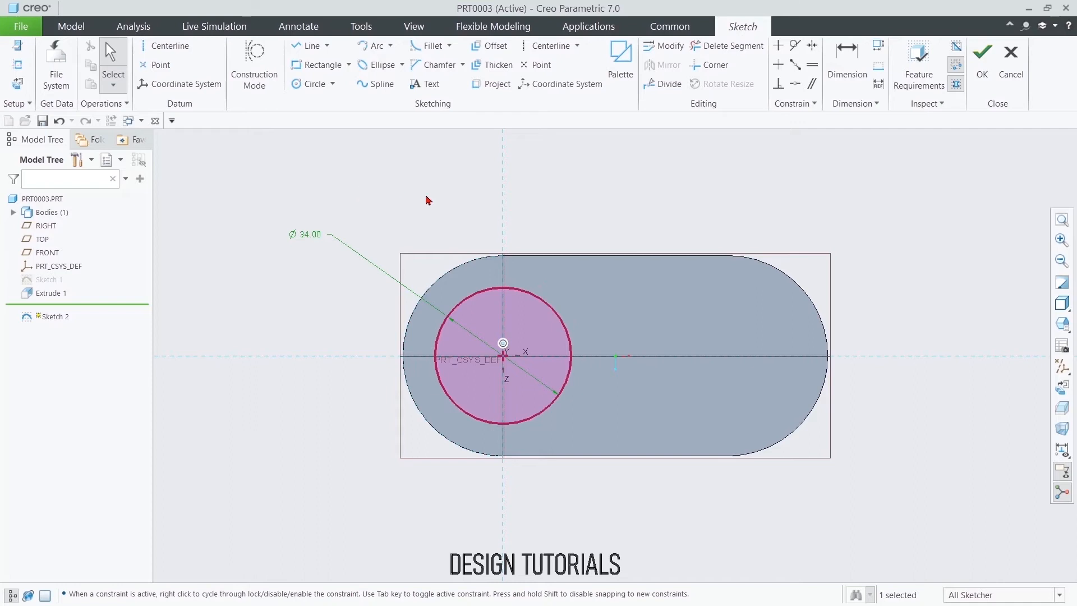
pyautogui.click(981, 66)
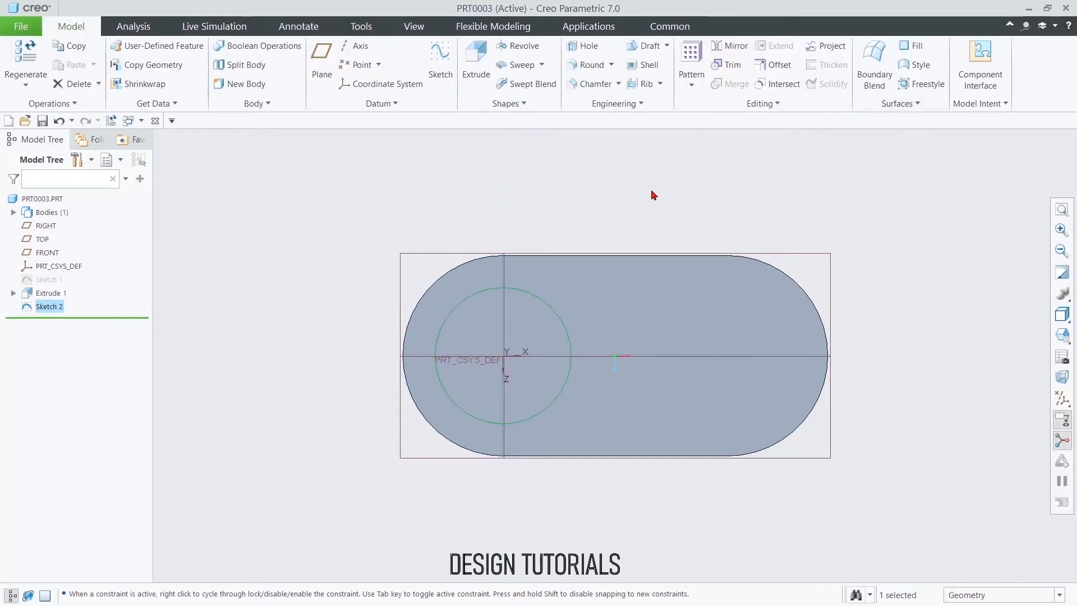
# Step: Extrude the 34 mm circle as a material-removing cut 20 mm deep into the base
pyautogui.click(476, 63)
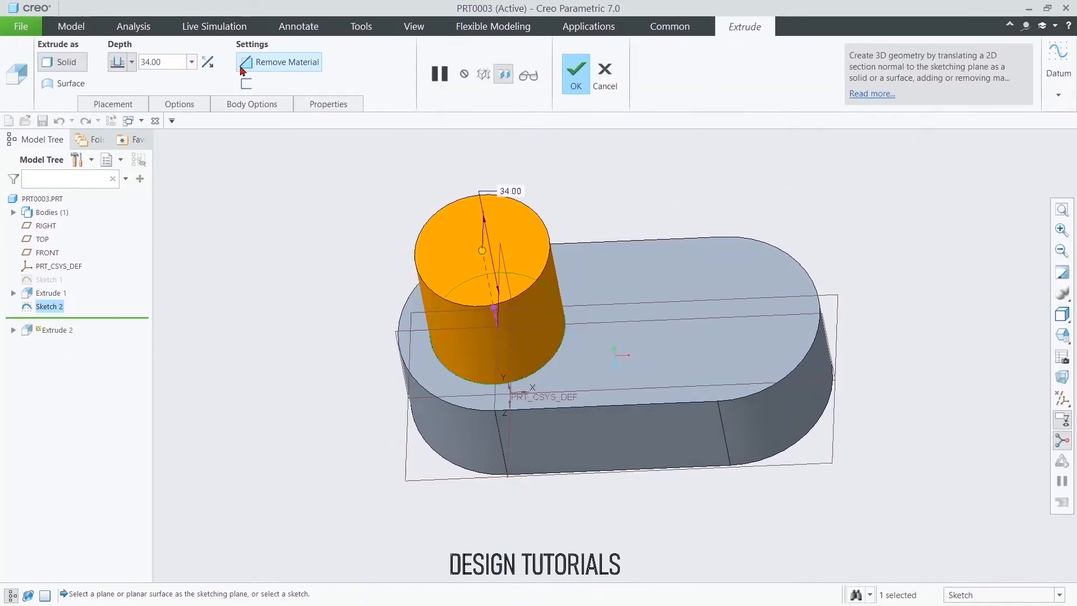
pyautogui.click(250, 65)
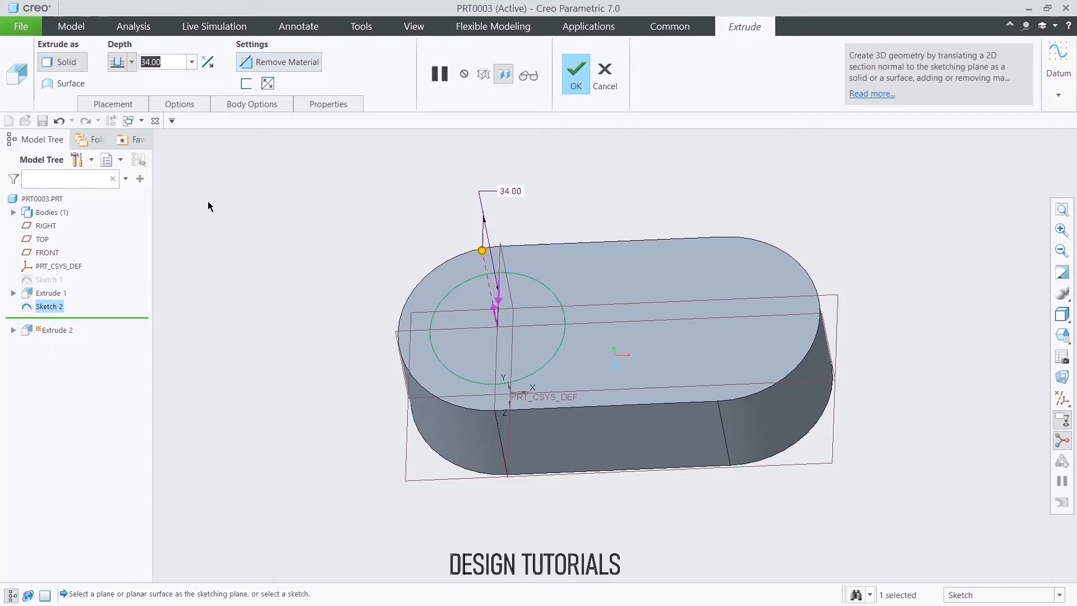
pyautogui.write('20')
pyautogui.press('Return')
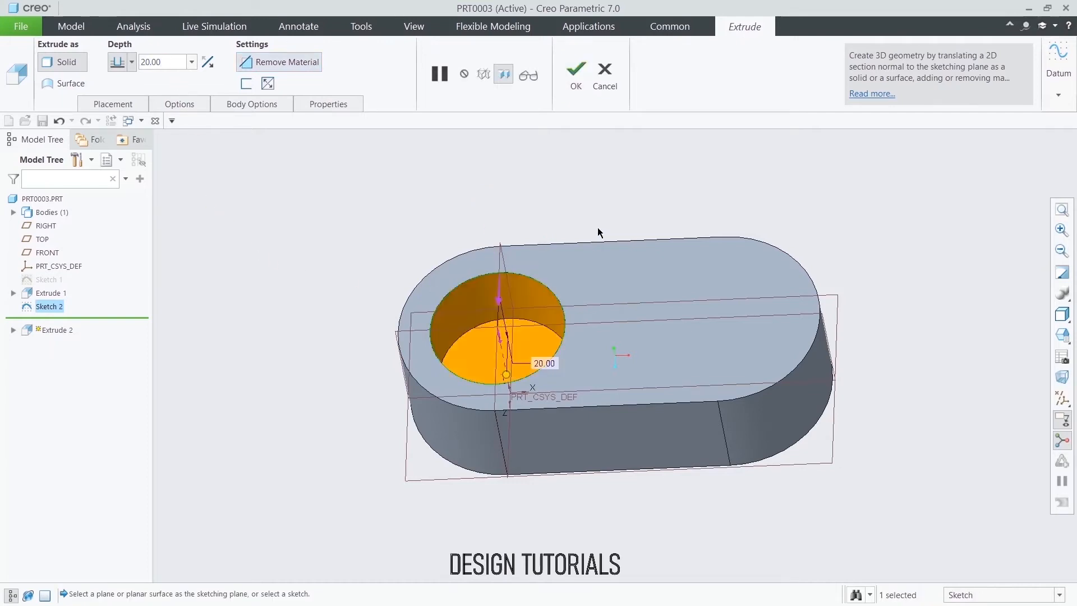
pyautogui.click(576, 69)
# Step: Sketch a circle on the base's upper face, concentric with the right end arc and equal to it in radius, and finish the sketch
pyautogui.click(762, 241)
pyautogui.click(795, 193)
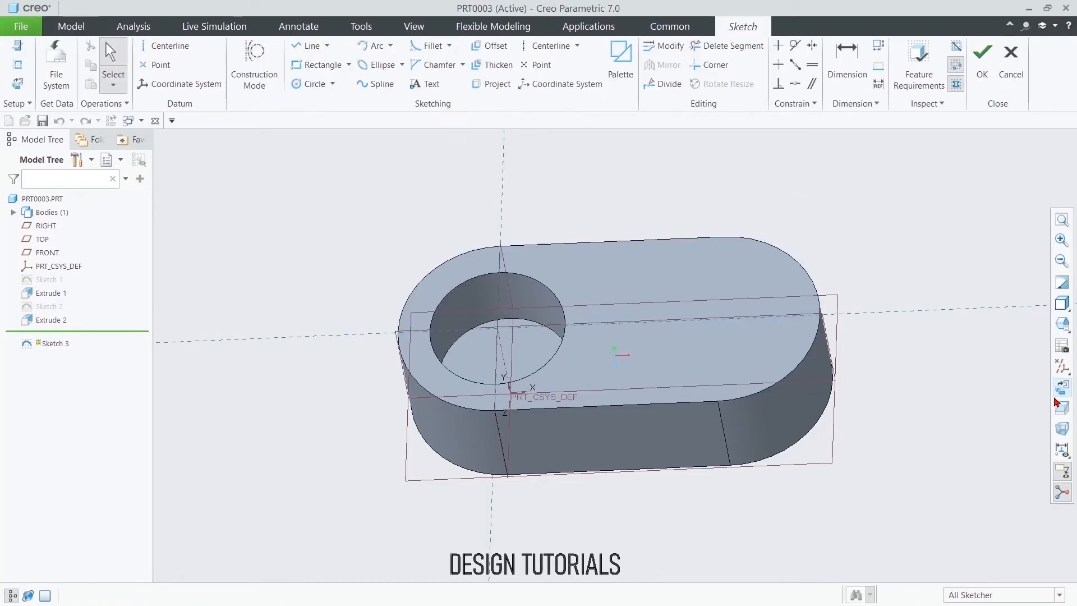
pyautogui.click(312, 84)
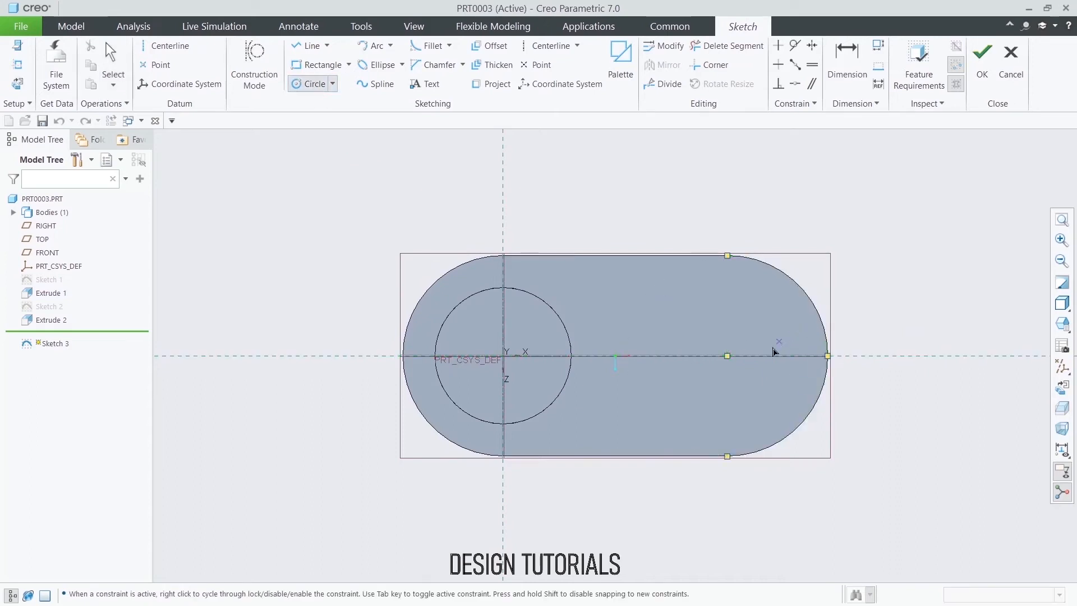
pyautogui.click(808, 302)
pyautogui.middleClick(958, 132)
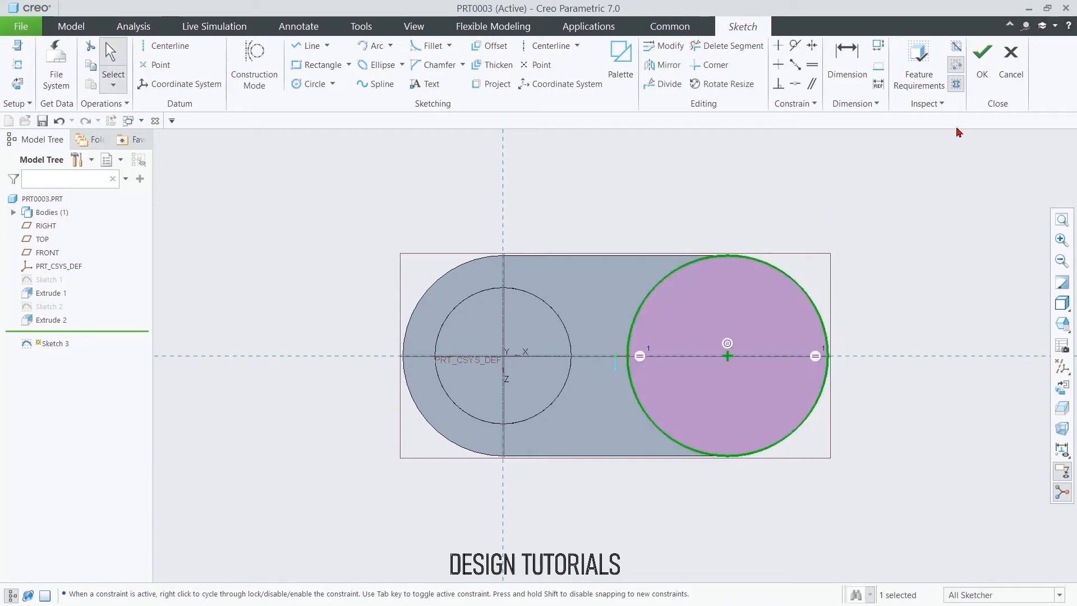
pyautogui.click(982, 61)
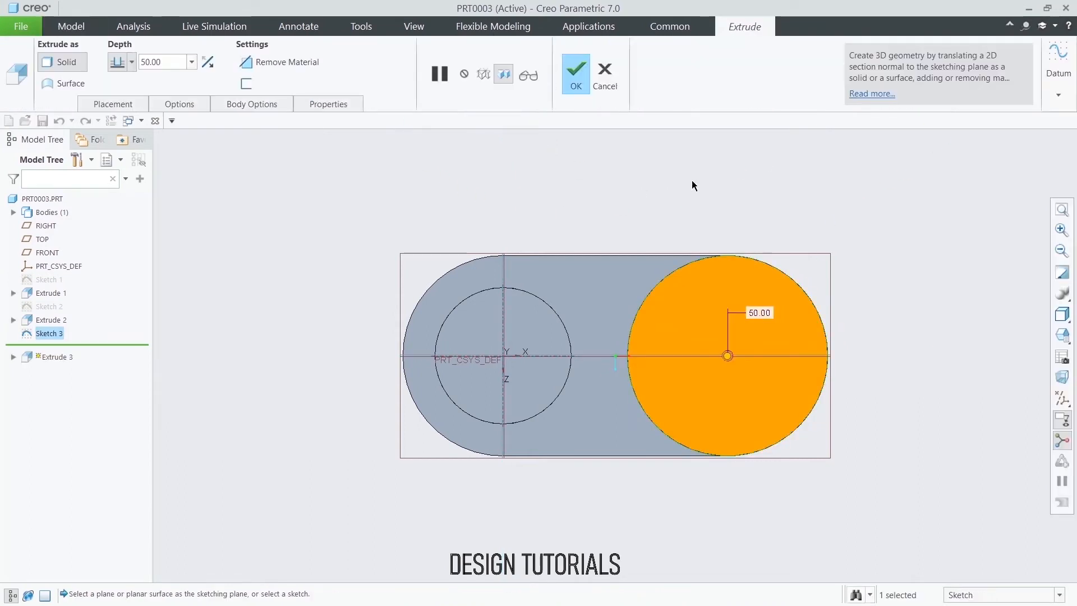
# Step: Extrude the right-hand circle upward as a solid cylinder with a depth of 88-28, giving 60 mm
pyautogui.doubleClick(167, 62)
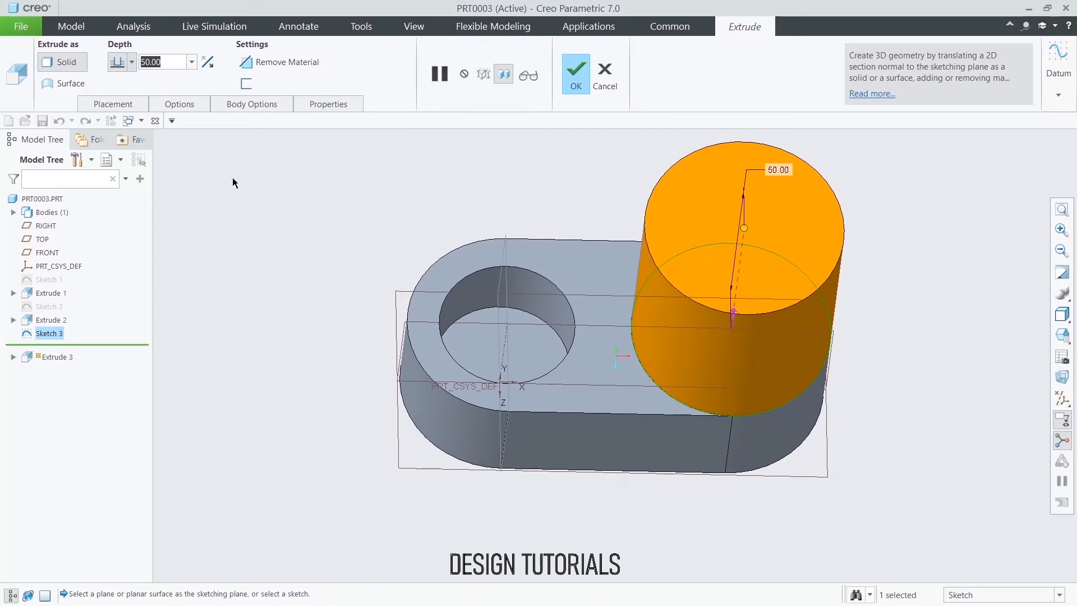
pyautogui.write('88')
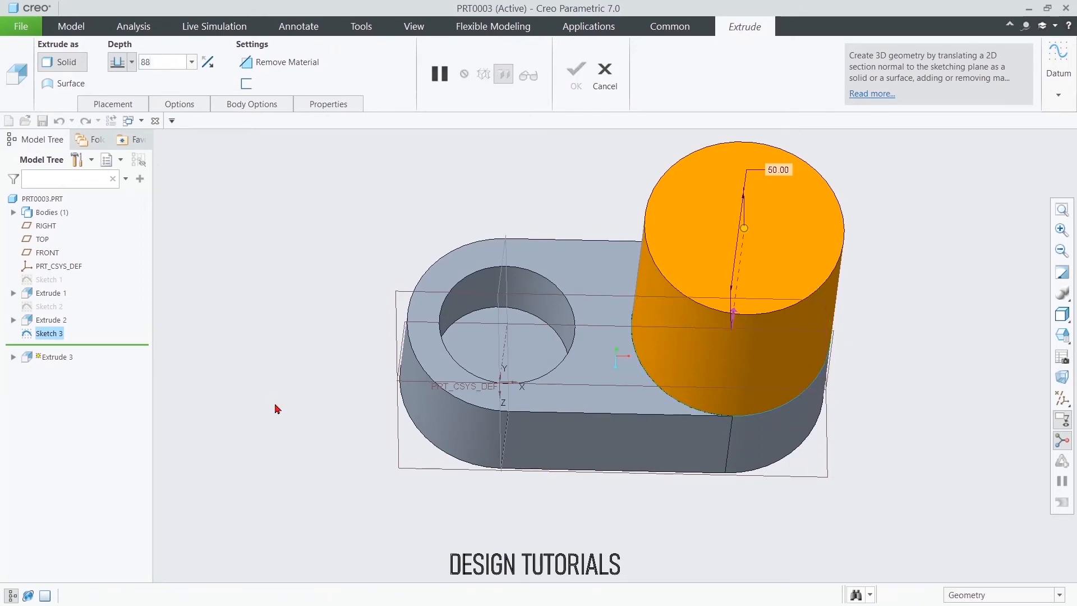
pyautogui.write('-28')
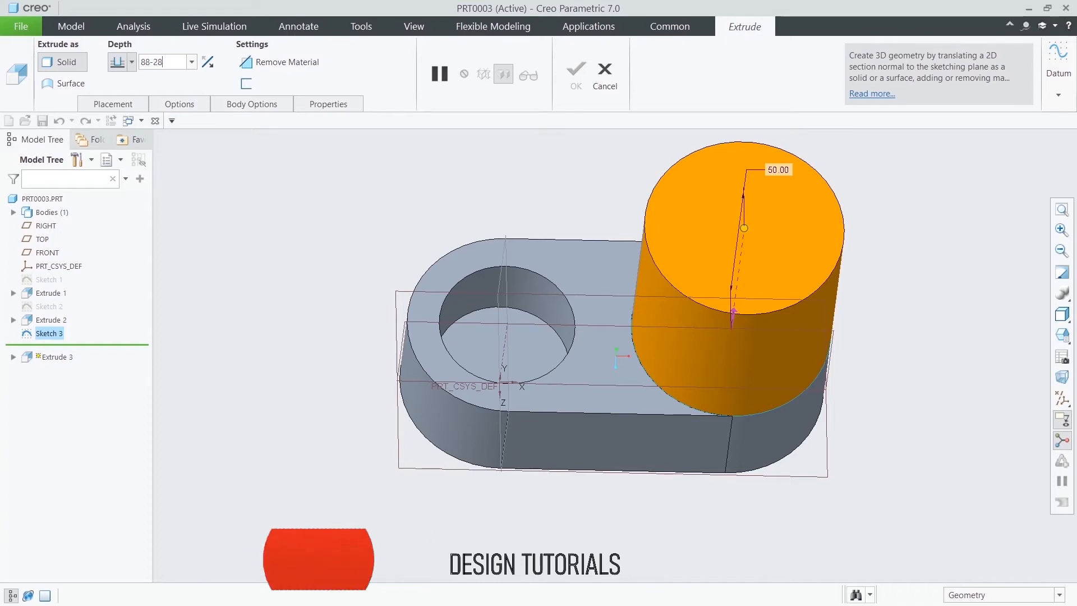
pyautogui.press('Return')
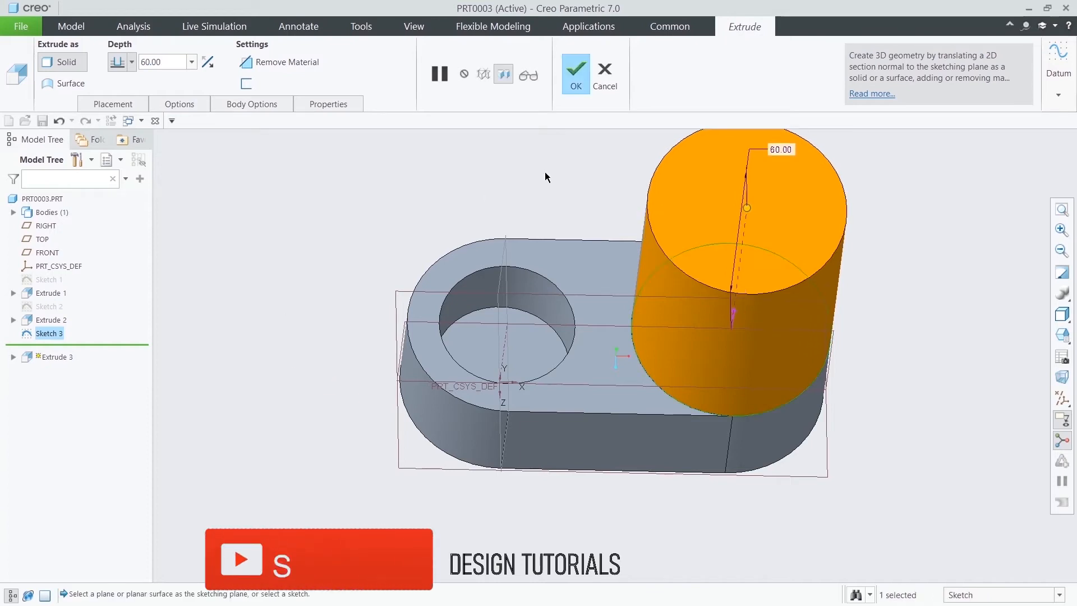
pyautogui.click(577, 84)
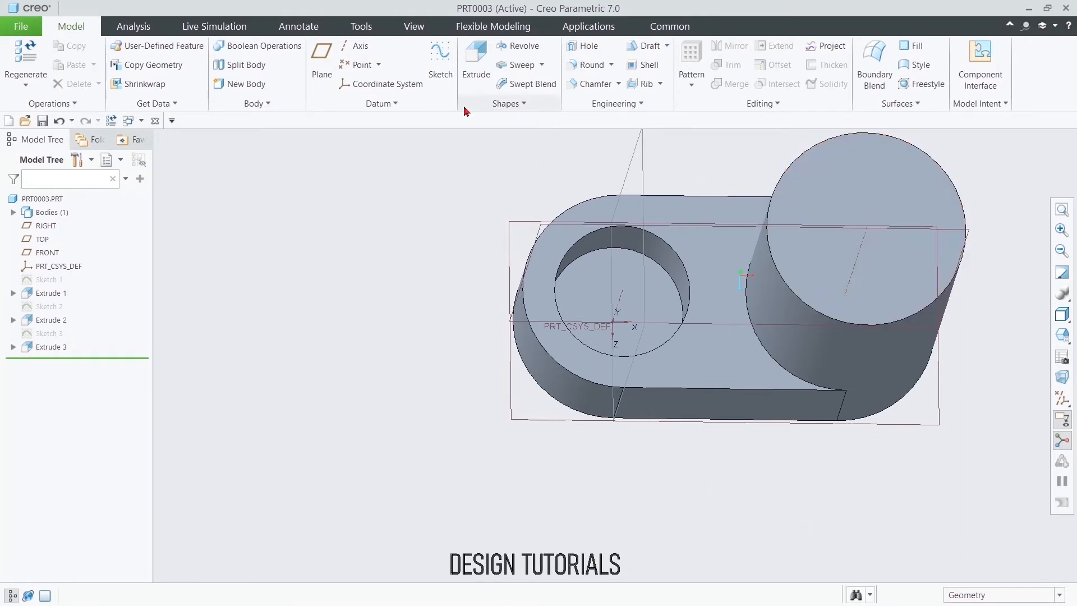
# Step: Start a sketch on the cylinder's upper face with RIGHT as reference, and draw a concentric circle slightly larger than the cylinder
pyautogui.click(440, 59)
pyautogui.click(816, 207)
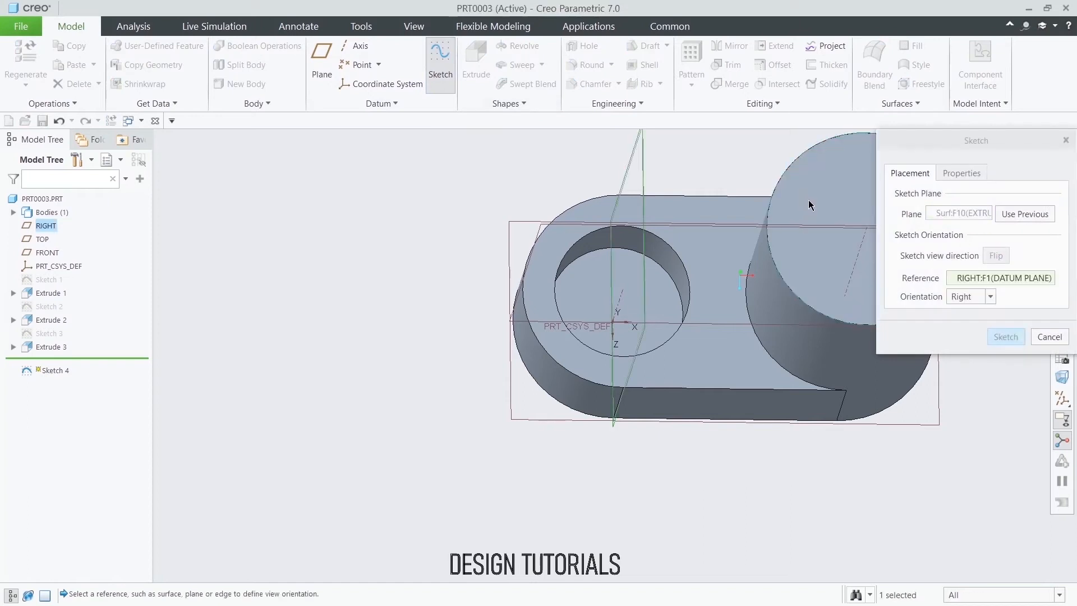
pyautogui.click(1006, 337)
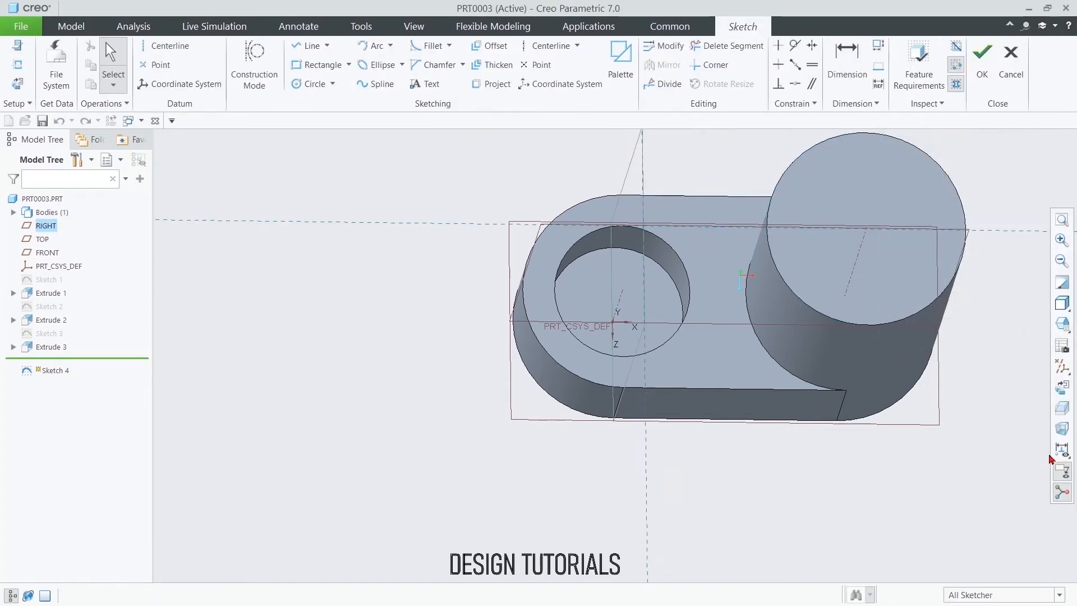
pyautogui.click(1067, 386)
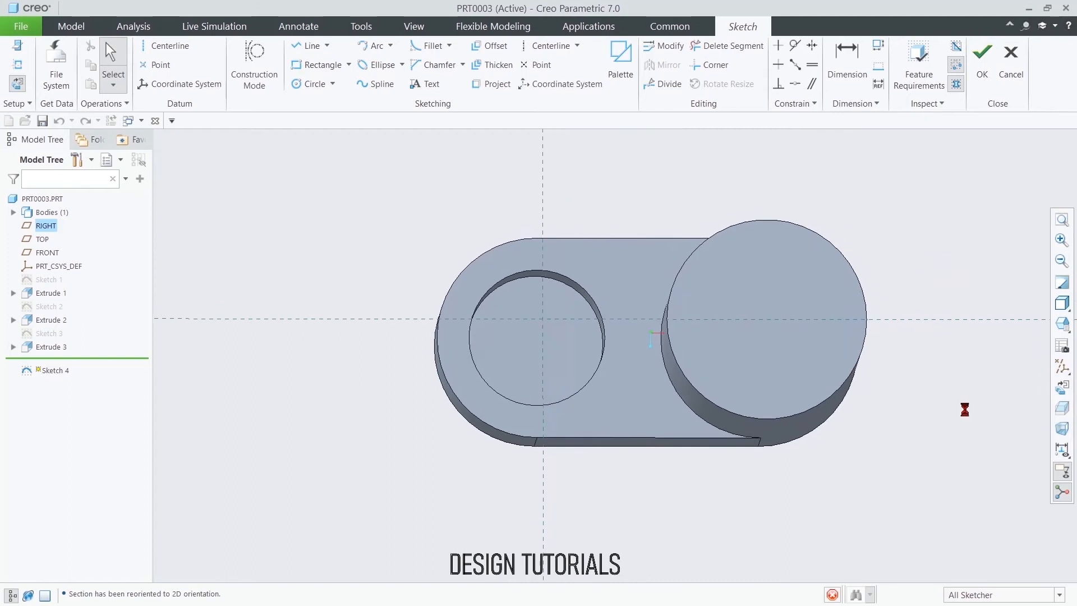
pyautogui.scroll(2, 683, 236)
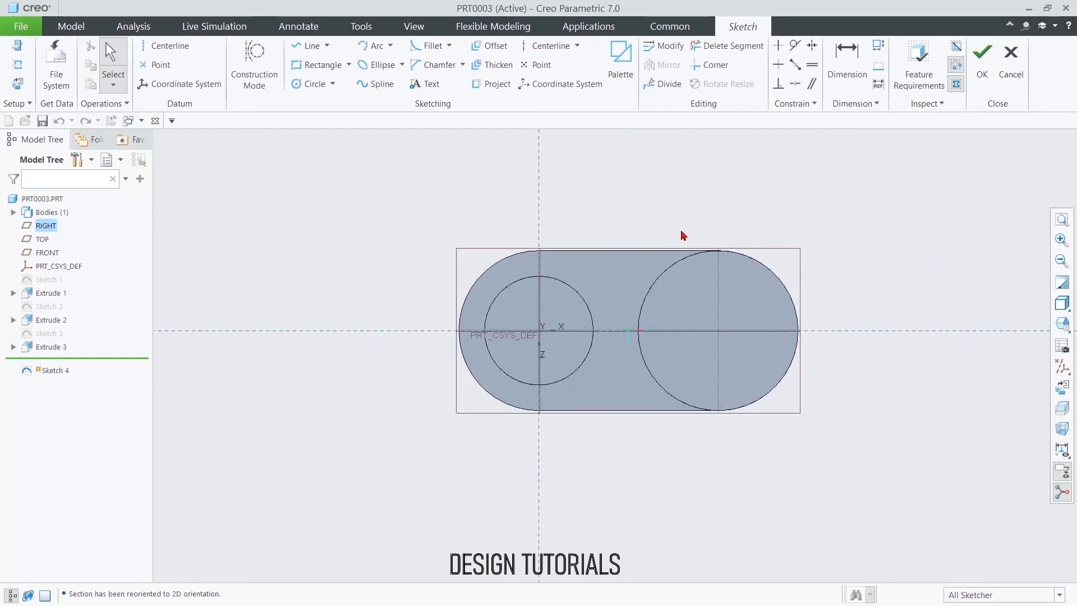
pyautogui.click(316, 84)
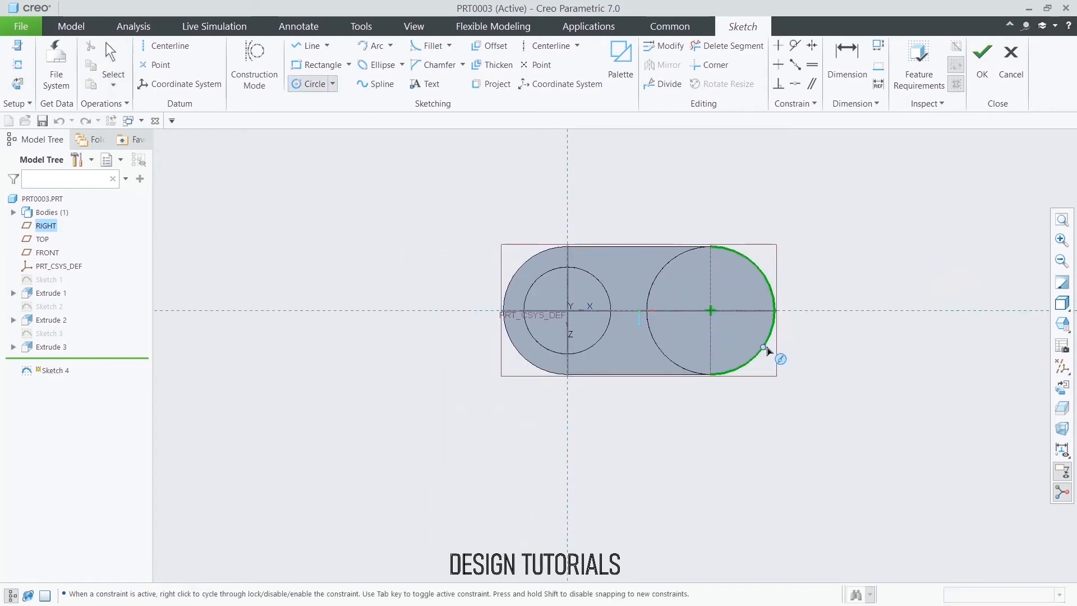
pyautogui.click(710, 310)
pyautogui.click(745, 240)
pyautogui.middleClick(746, 200)
# Step: Place the large circle's diameter dimension outside the part and set it to 60 mm
pyautogui.scroll(1, 745, 203)
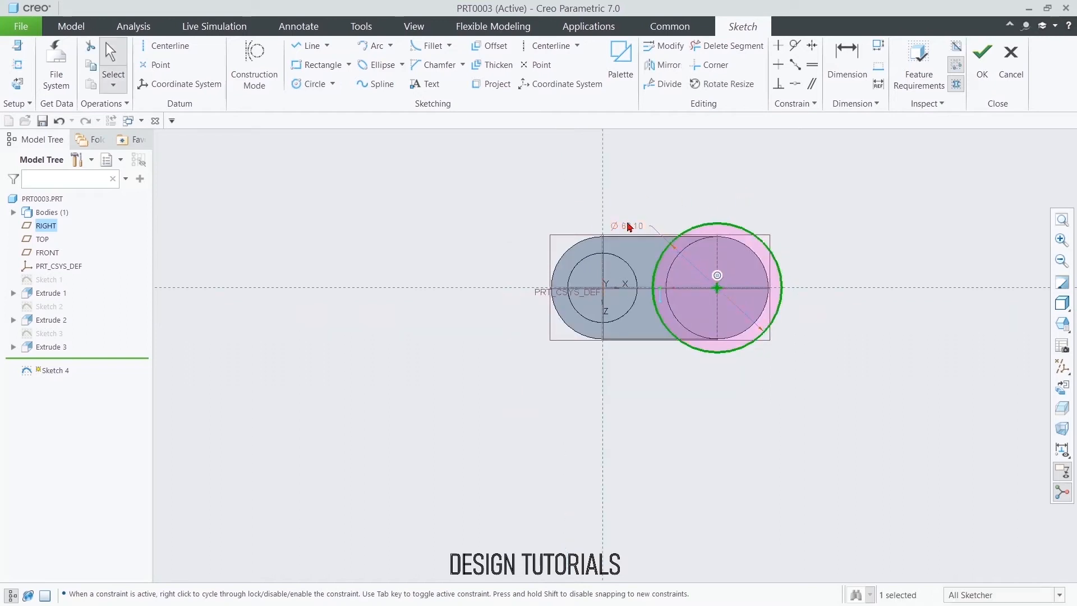
pyautogui.moveTo(630, 229)
pyautogui.mouseDown()
pyautogui.moveTo(847, 219)
pyautogui.moveTo(859, 238)
pyautogui.mouseUp()
pyautogui.doubleClick(874, 235)
pyautogui.write('60')
pyautogui.press('Return')
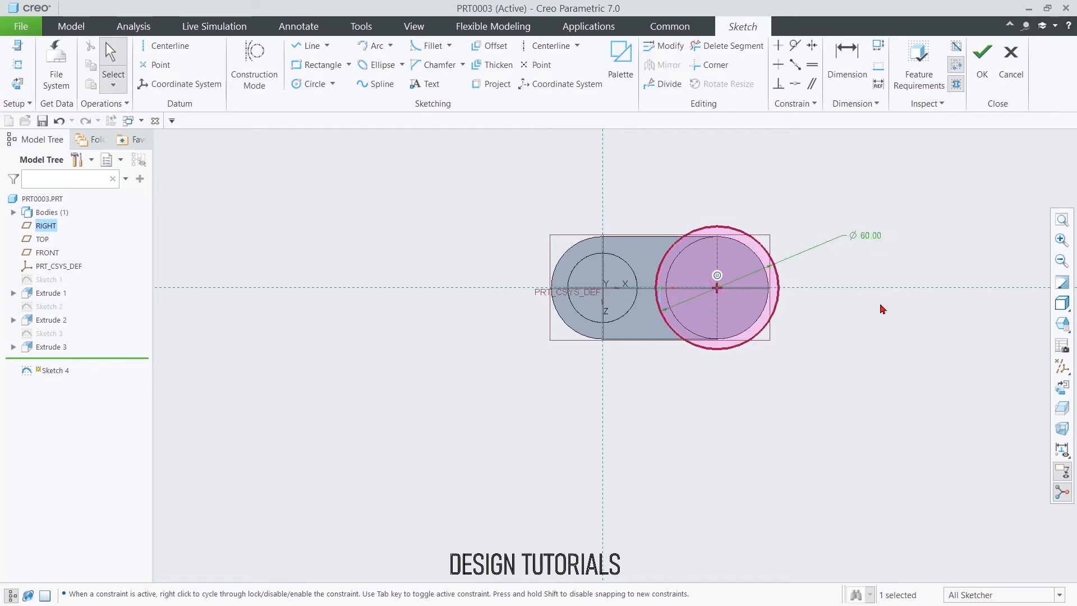
pyautogui.scroll(2, 806, 219)
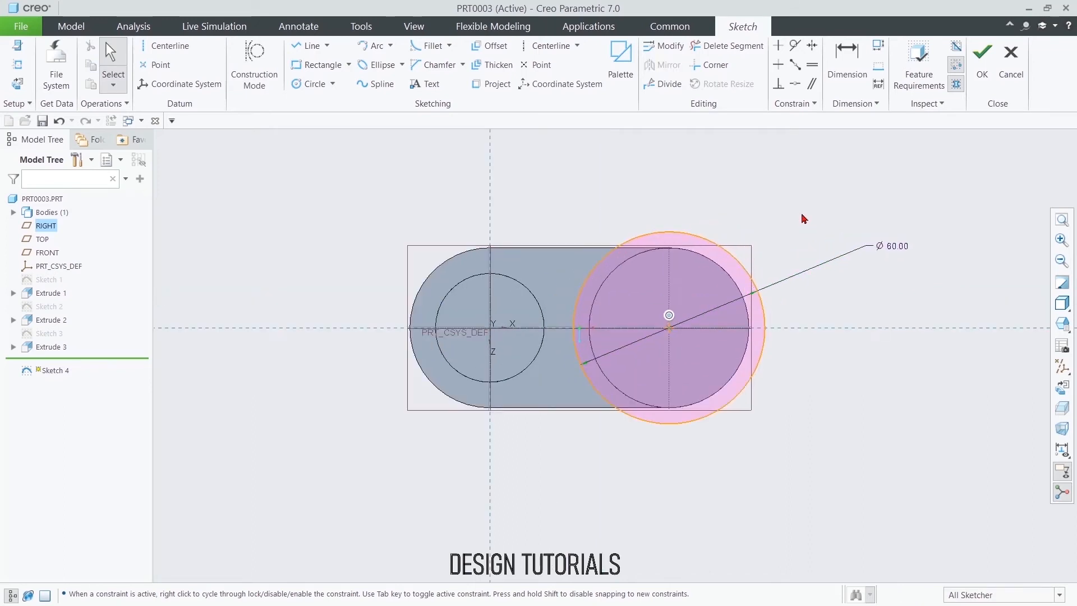
# Step: Draw a circle about 16 mm in diameter above the 60 mm circle, vertically aligned with its centre
pyautogui.click(314, 84)
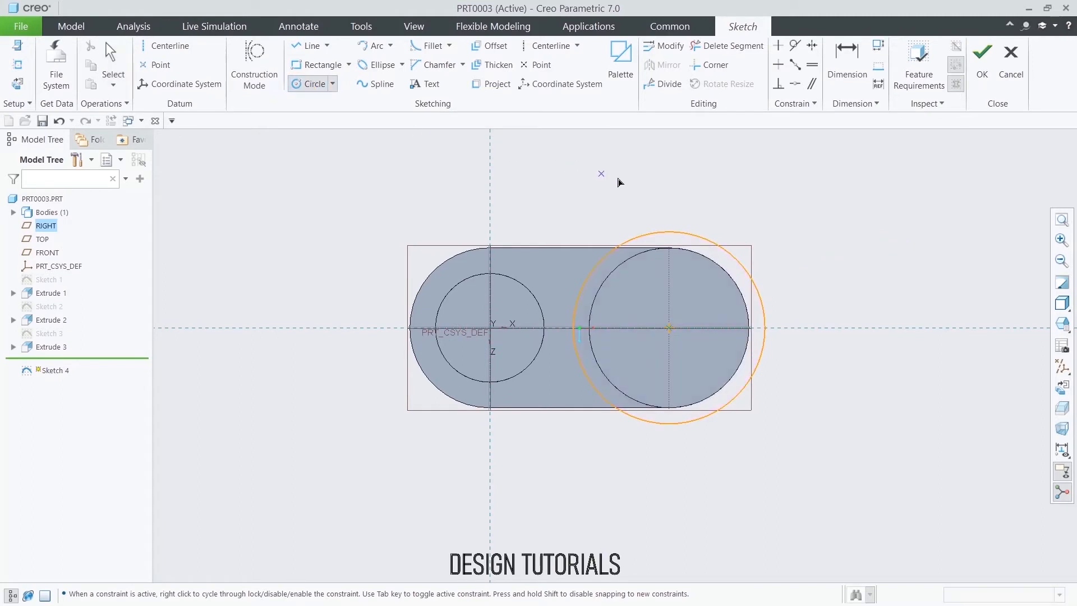
pyautogui.click(668, 191)
pyautogui.click(650, 173)
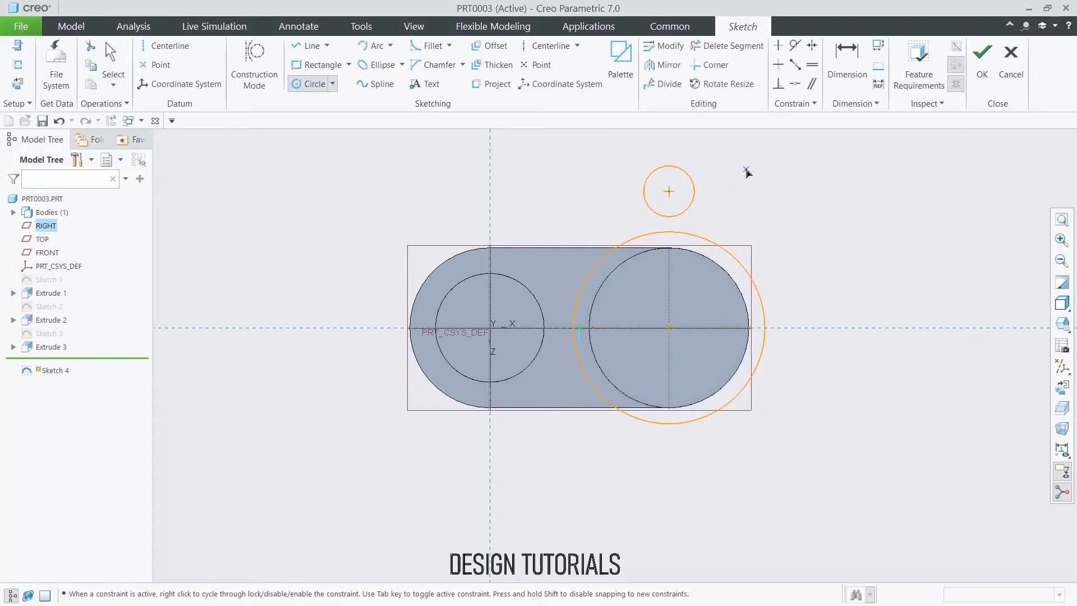
pyautogui.middleClick(646, 167)
# Step: Convert the small upper circle's diameter dimension to a radius and set it to 10 mm
pyautogui.click(624, 168)
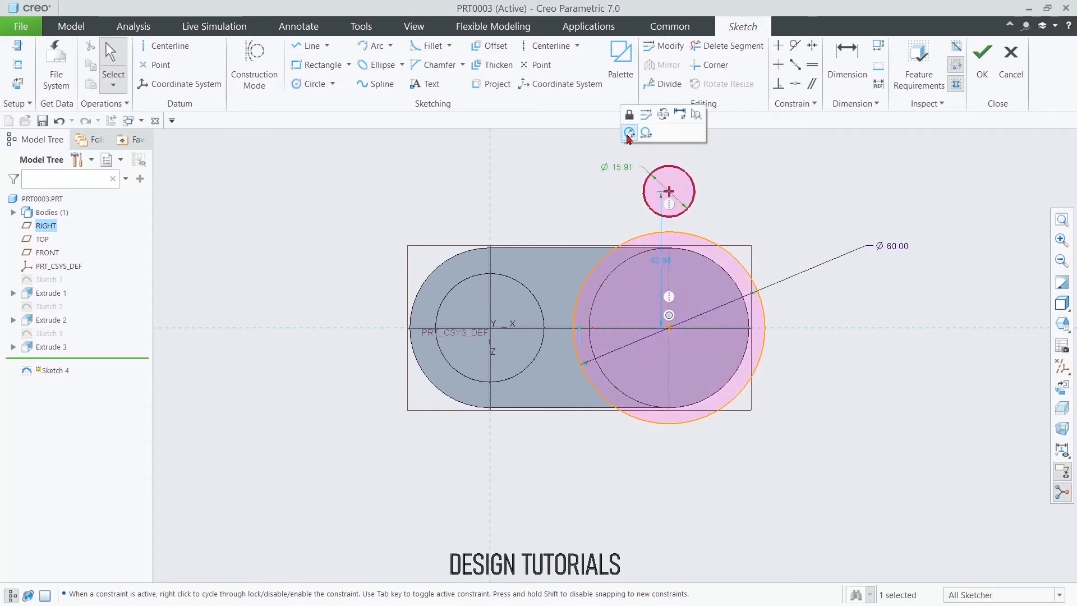
pyautogui.doubleClick(620, 166)
pyautogui.press('Return')
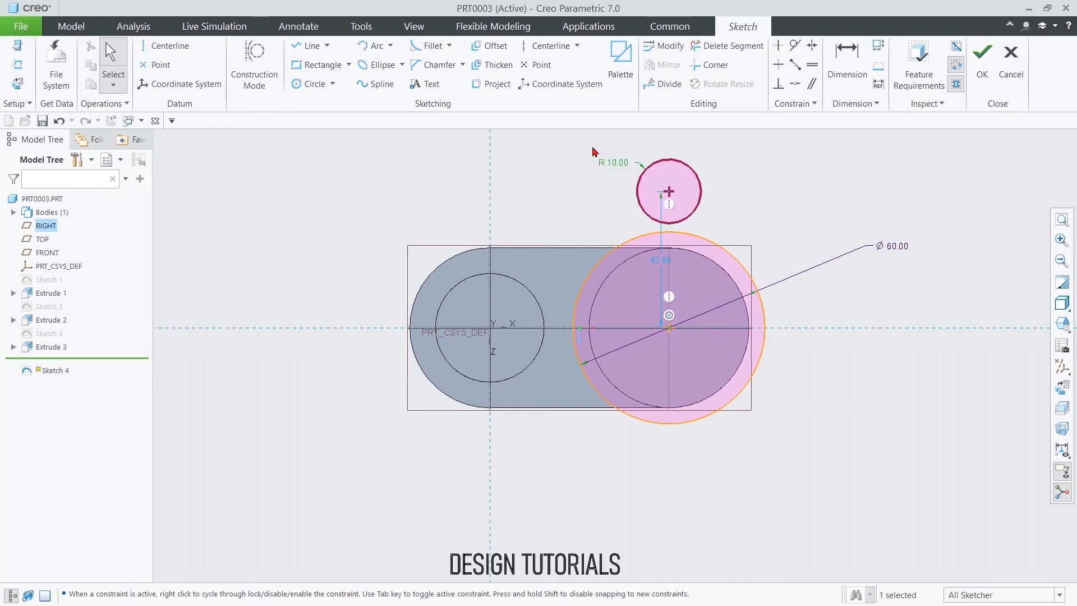
# Step: Place the small circle's vertical centre distance dimension outside the part and set it to 35 mm
pyautogui.click(586, 201)
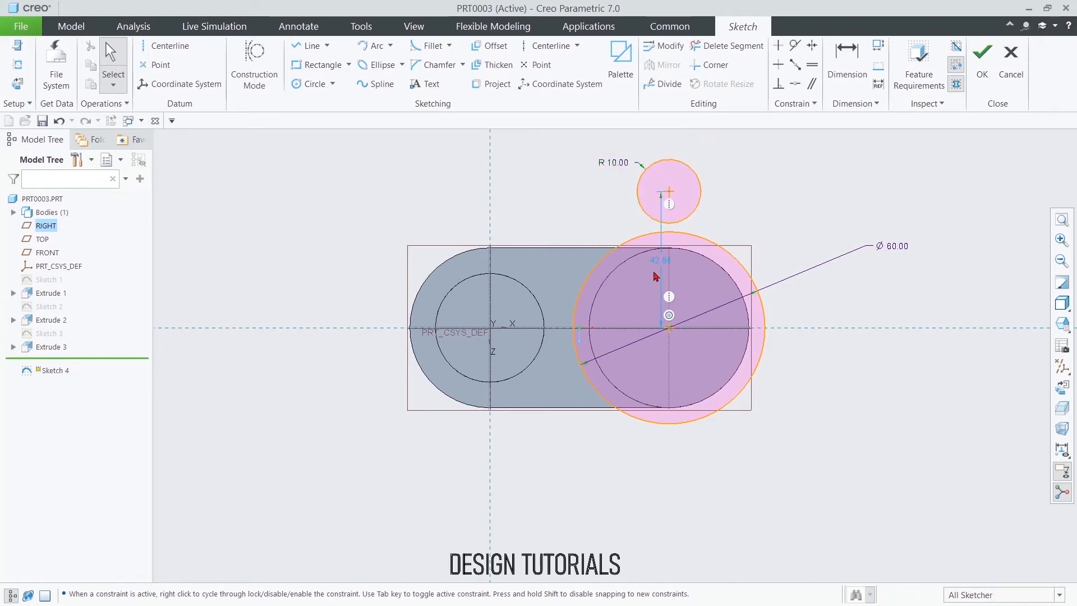
pyautogui.moveTo(660, 260); pyautogui.dragTo(828, 262)
pyautogui.doubleClick(825, 262)
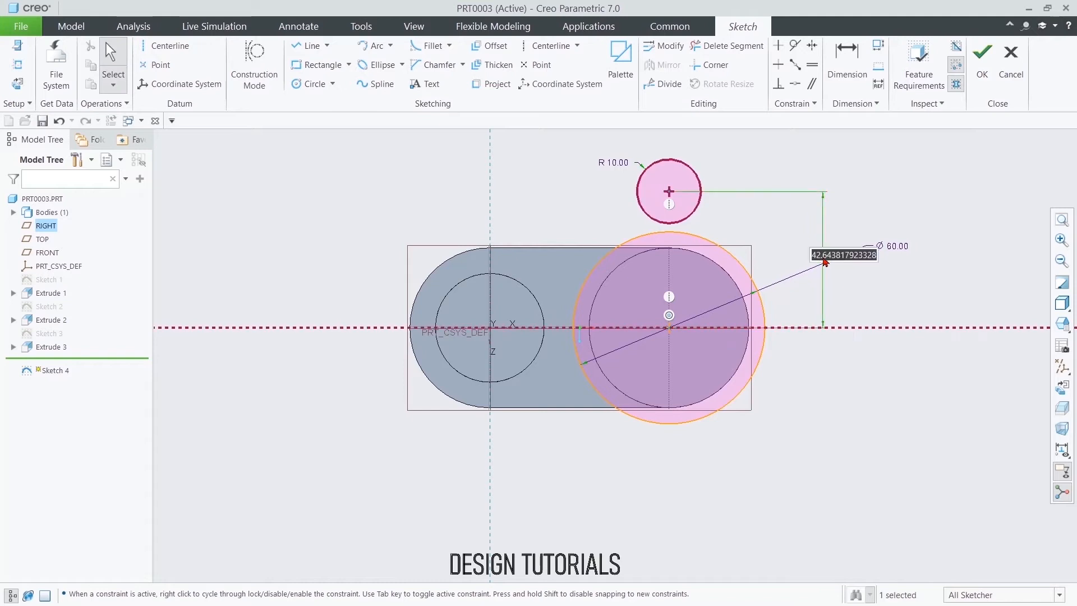
pyautogui.write('35')
pyautogui.press('Return')
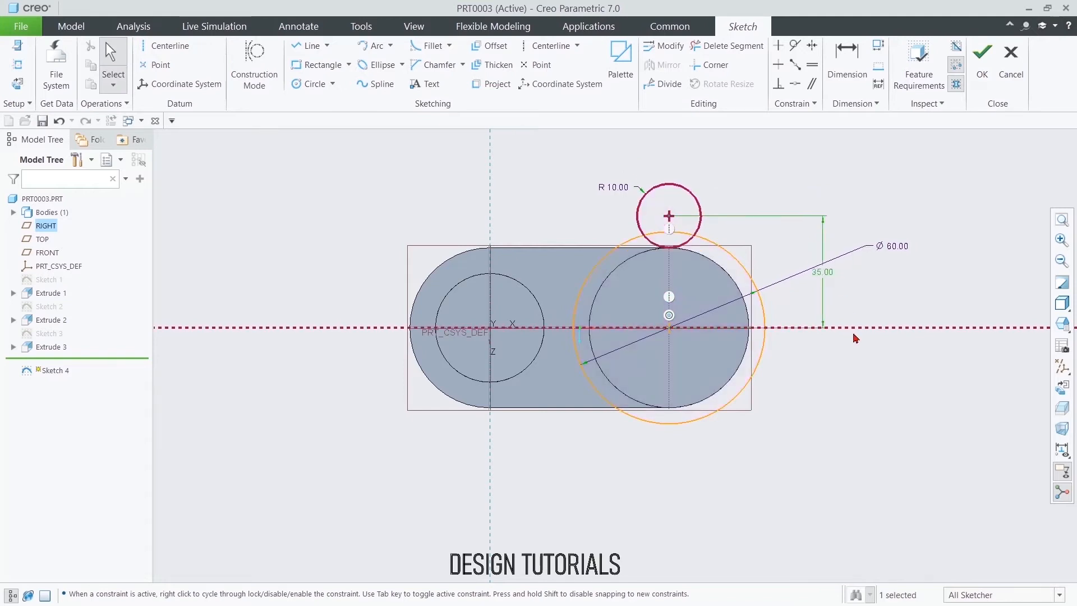
pyautogui.click(752, 163)
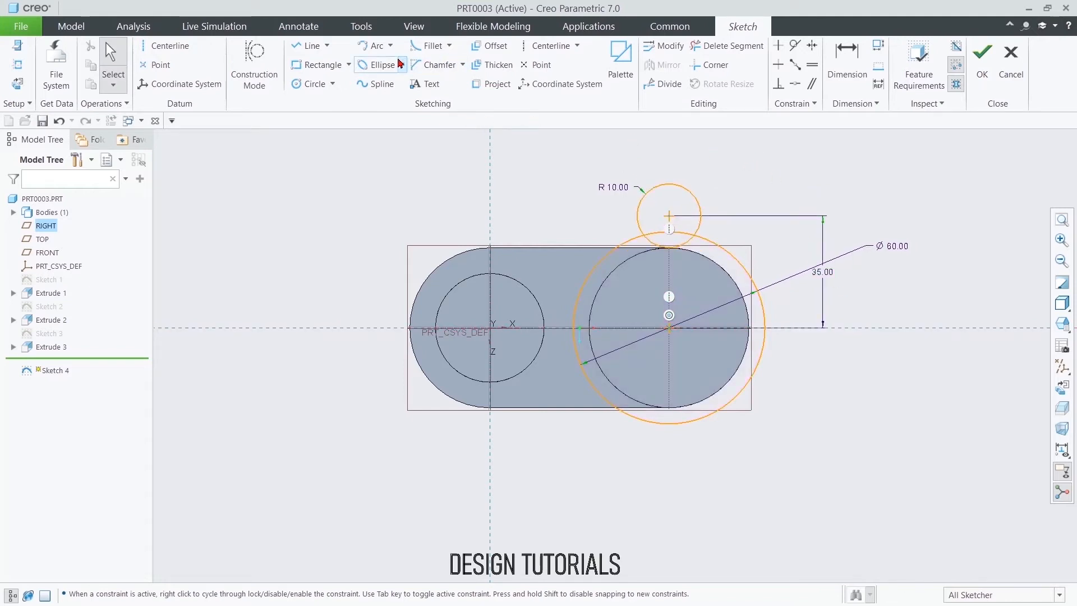
# Step: Draw two tangent lines joining the 60 mm circle and the small upper circle, one on each side
pyautogui.click(327, 46)
pyautogui.click(335, 76)
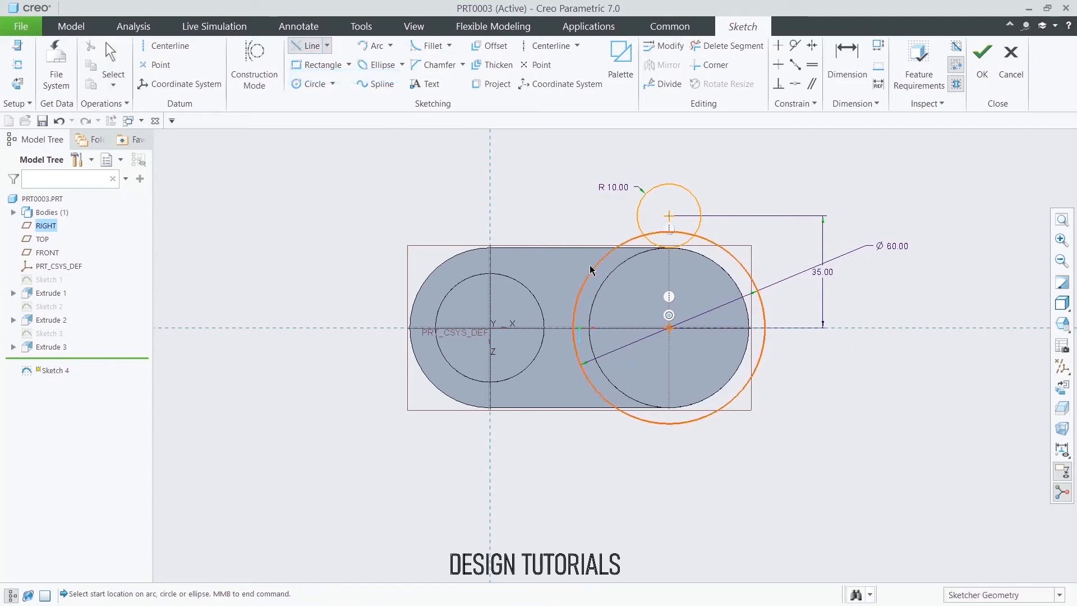
pyautogui.click(584, 283)
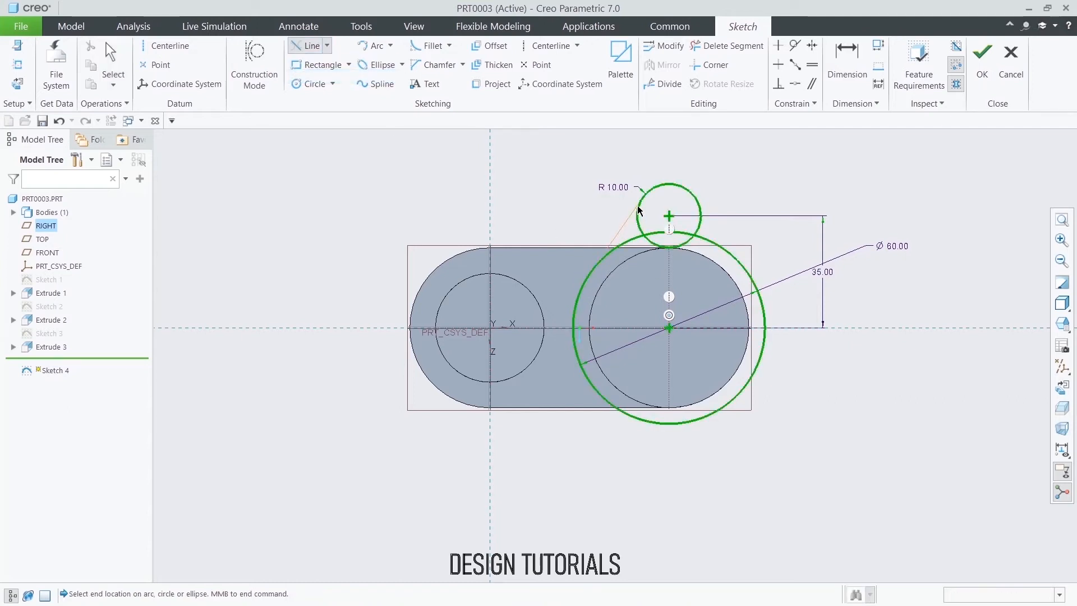
pyautogui.click(640, 205)
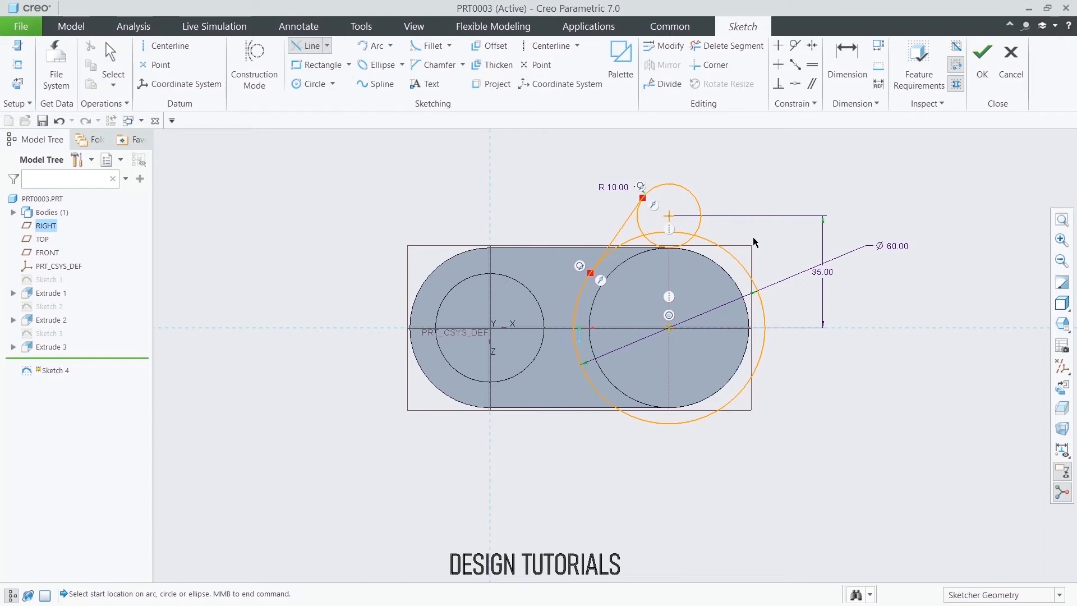
pyautogui.click(741, 261)
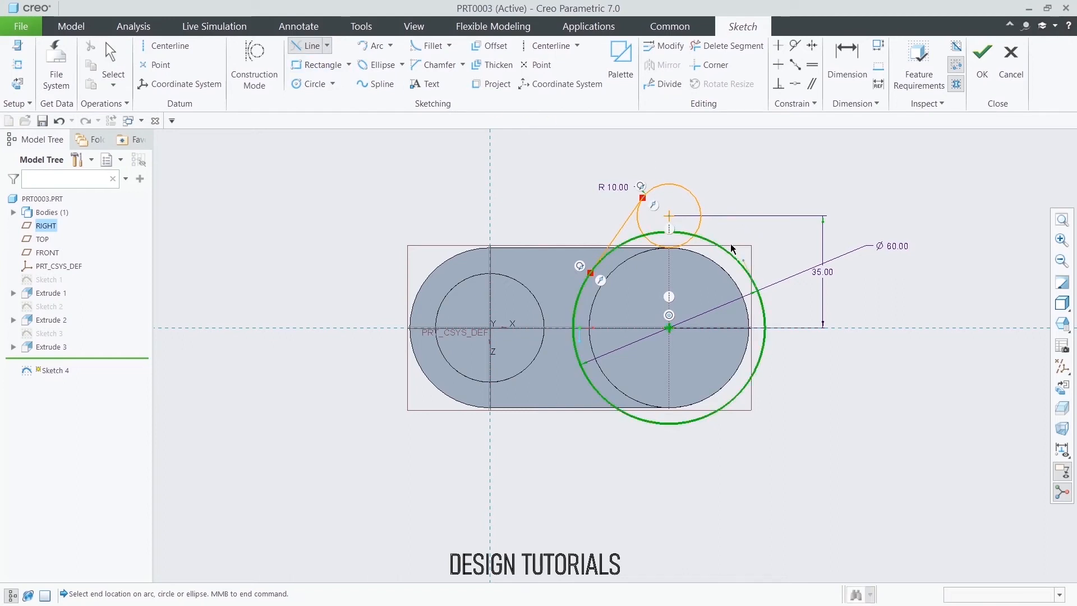
pyautogui.click(697, 203)
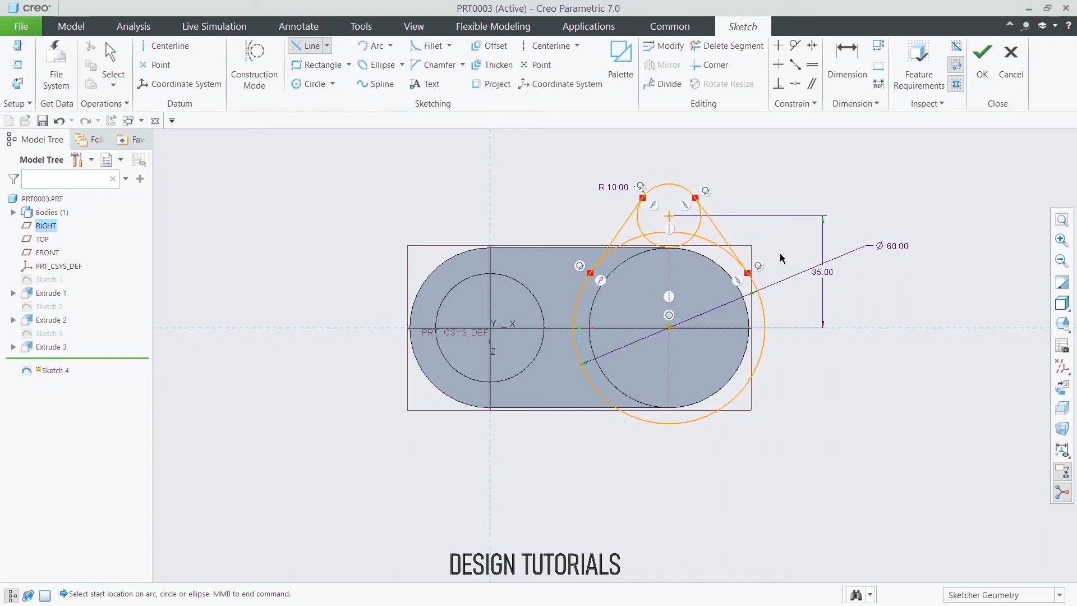
pyautogui.middleClick(780, 183)
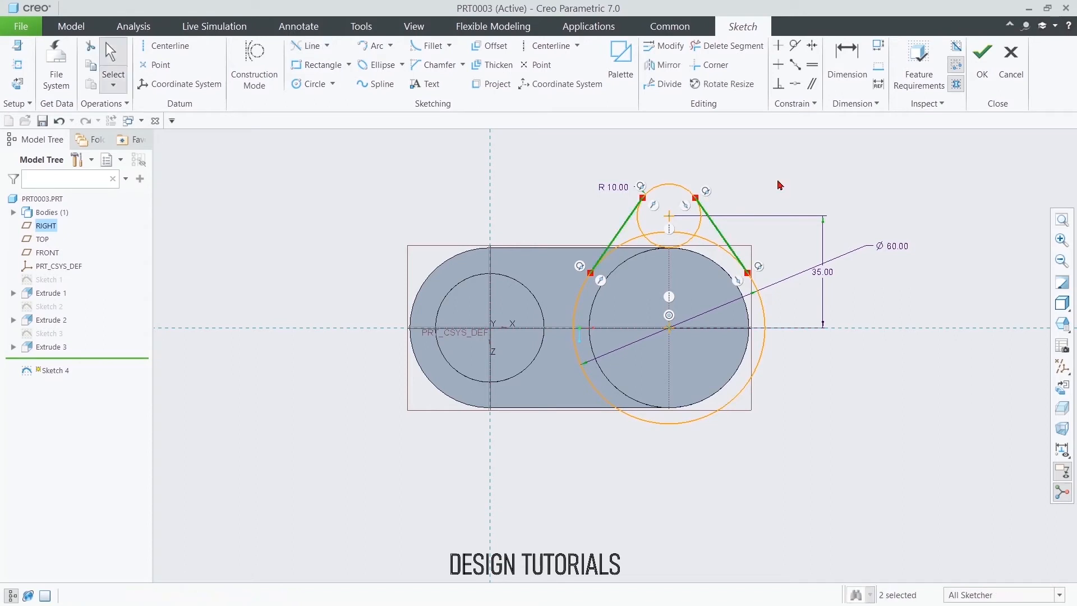
# Step: Trim the inner arcs where the two circles overlap between the tangent lines, leaving one closed teardrop outline
pyautogui.click(739, 51)
pyautogui.click(711, 248)
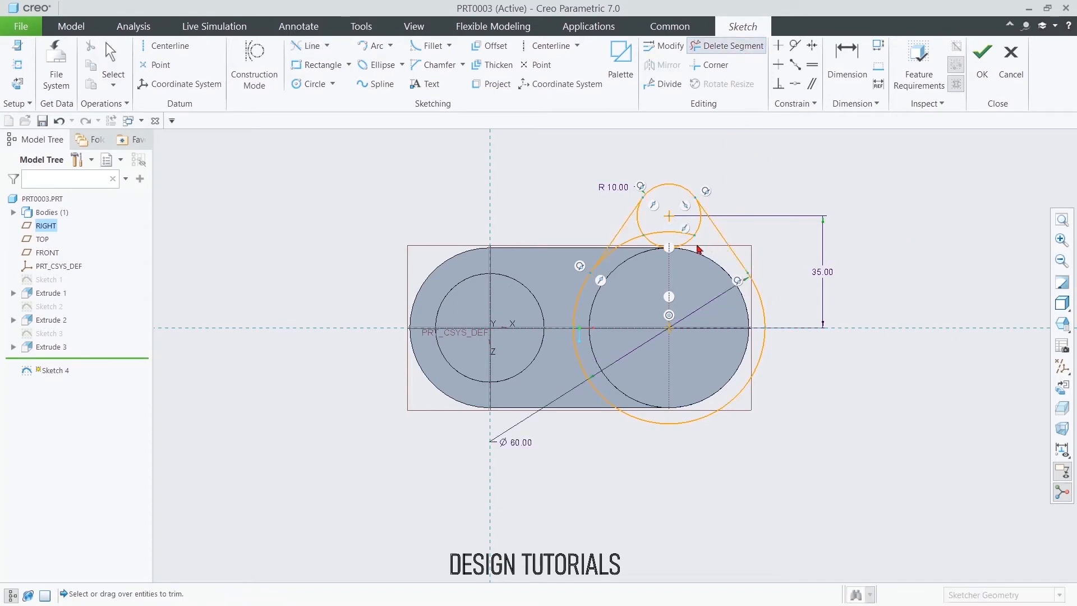
pyautogui.click(685, 245)
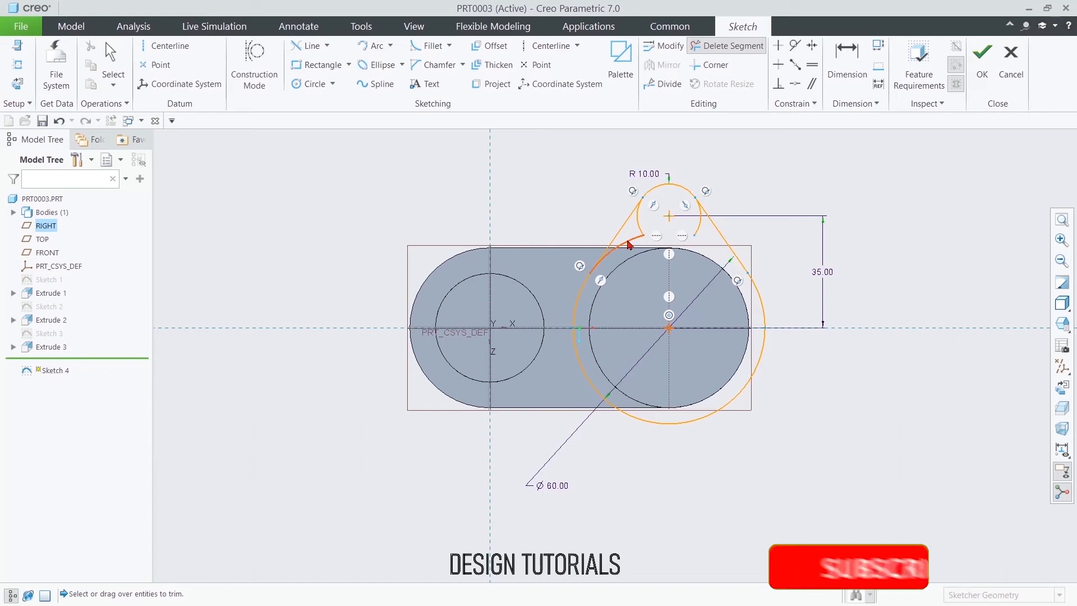
pyautogui.click(639, 223)
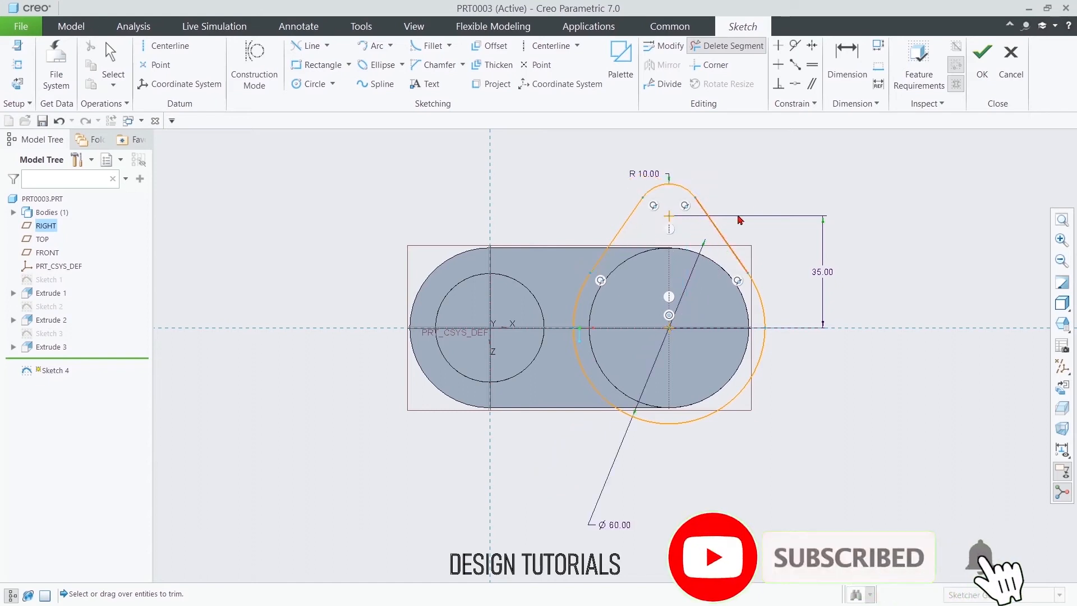
pyautogui.middleClick(767, 189)
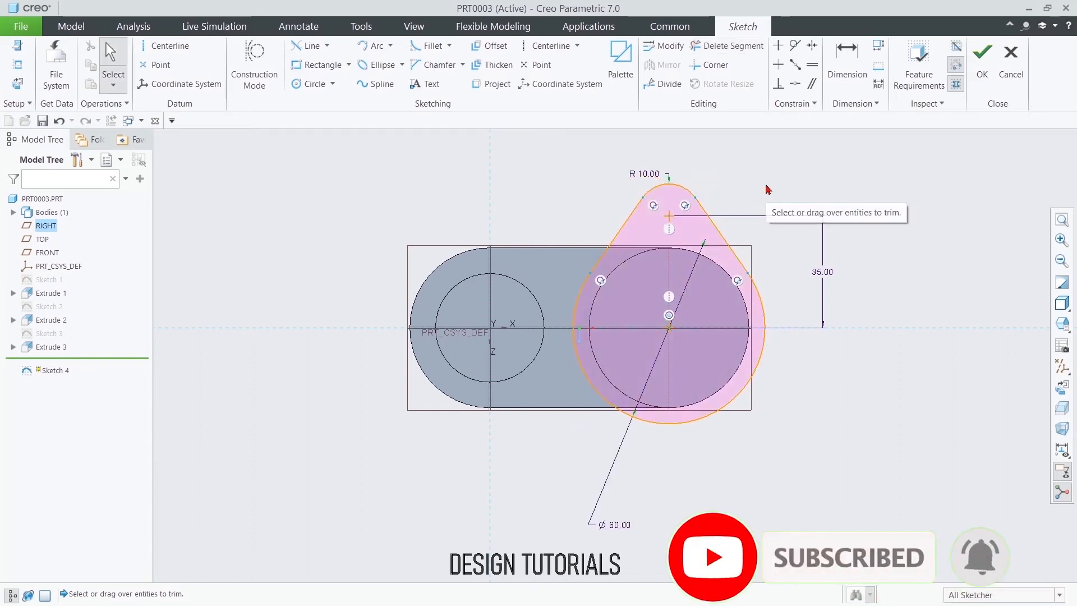
# Step: Mirror the upper R10 arc and both tangent lines about the horizontal reference line
pyautogui.click(681, 190)
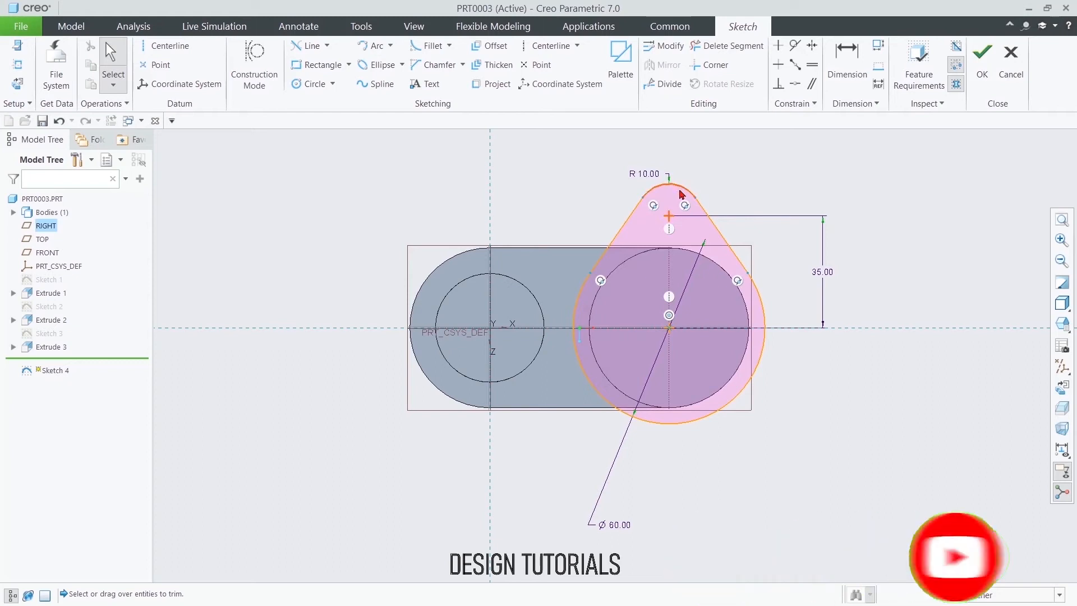
pyautogui.keyDown('ctrl'); pyautogui.click(715, 224); pyautogui.keyUp('ctrl')
pyautogui.keyDown('ctrl'); pyautogui.click(625, 221); pyautogui.keyUp('ctrl')
pyautogui.click(663, 65)
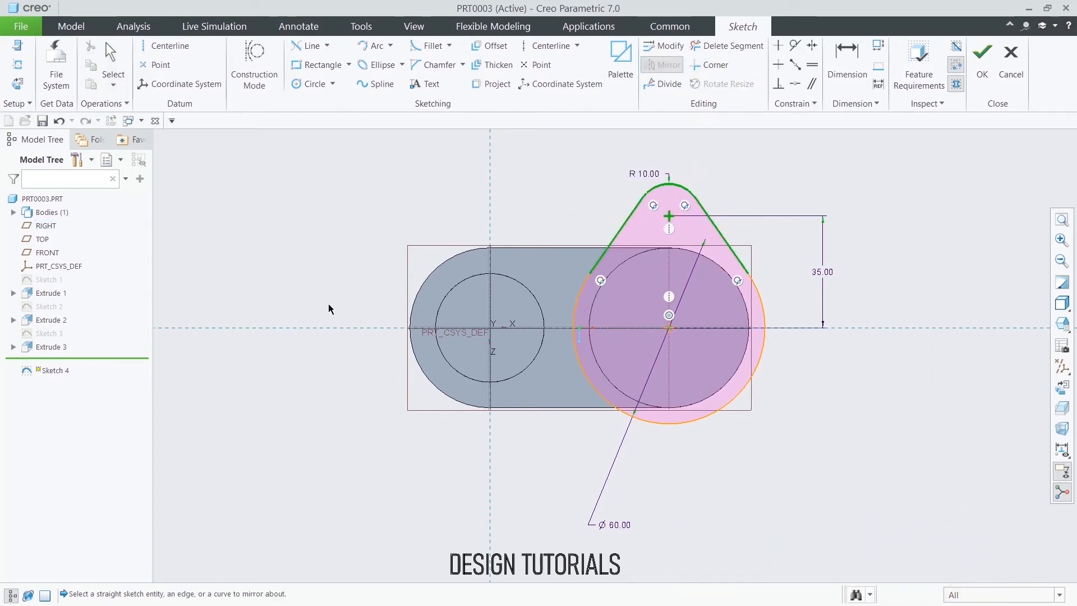
pyautogui.click(334, 328)
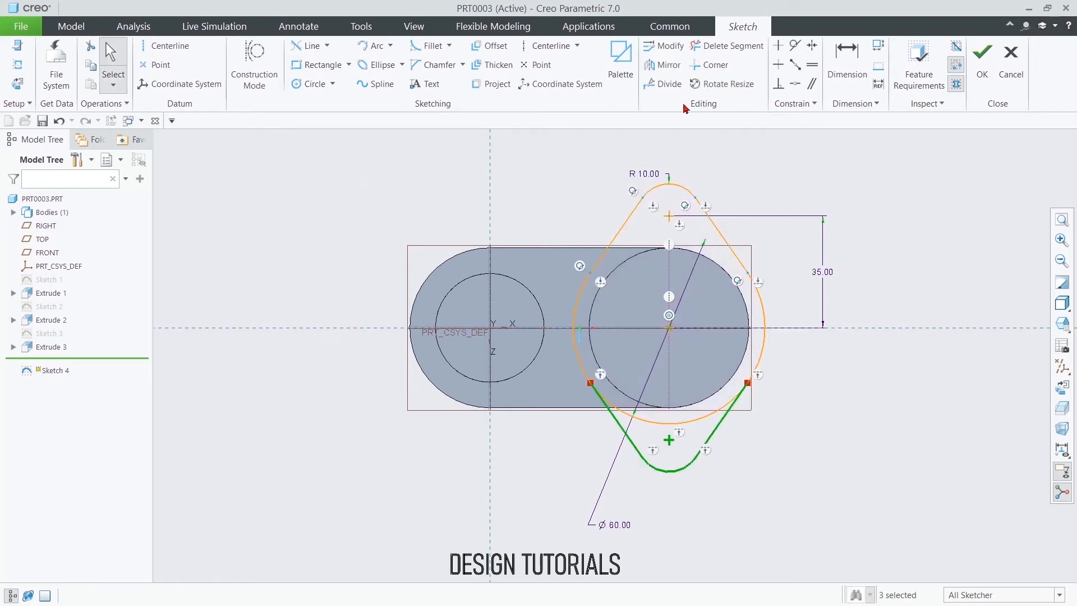
# Step: Trim the lower arc of the 60 mm circle inside the mirrored lobe and reposition the diameter dimension outside the part
pyautogui.click(726, 45)
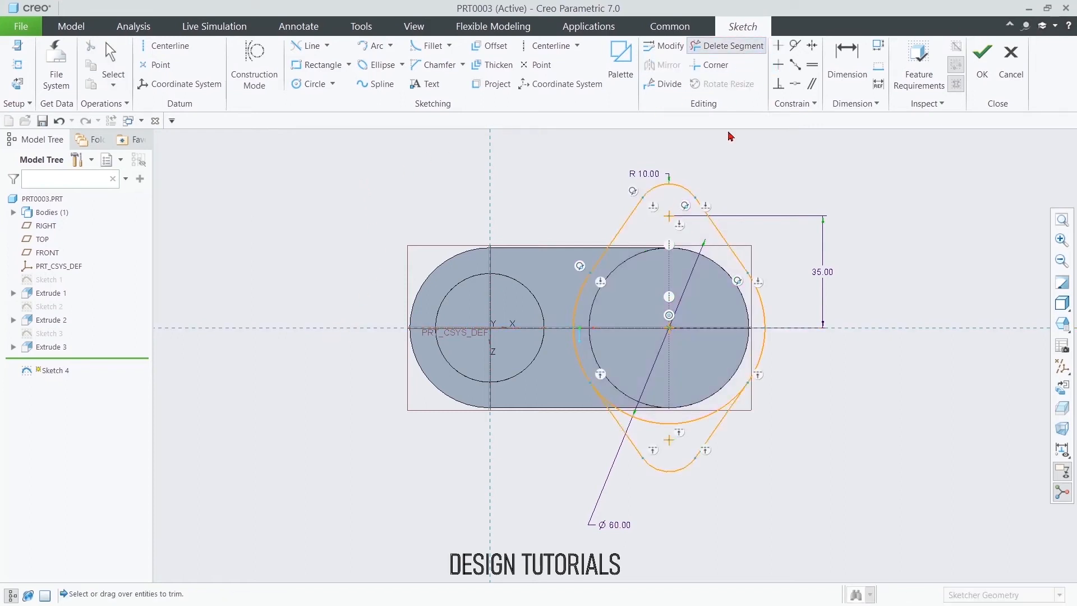
pyautogui.click(693, 422)
pyautogui.middleClick(850, 388)
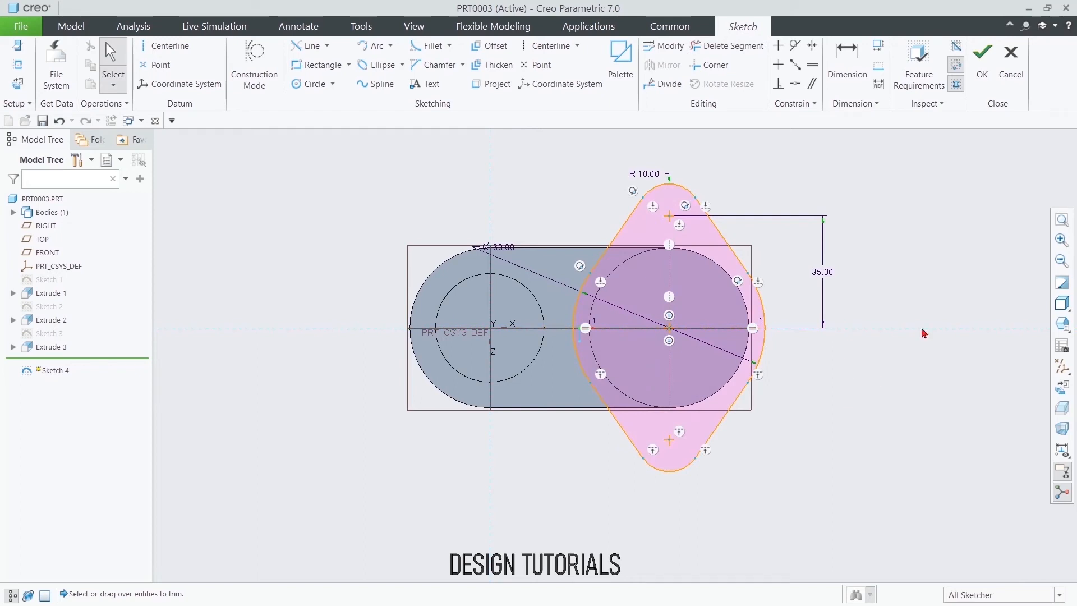
pyautogui.moveTo(505, 247); pyautogui.dragTo(875, 300)
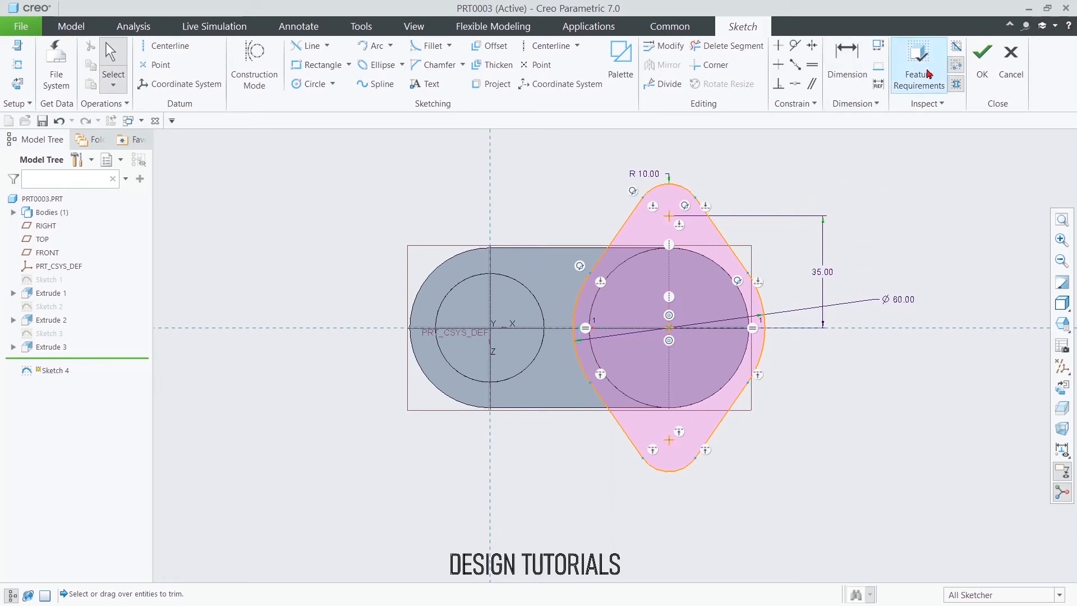
# Step: Try to dimension the distance between the centres of the lower and upper end arcs
pyautogui.click(846, 68)
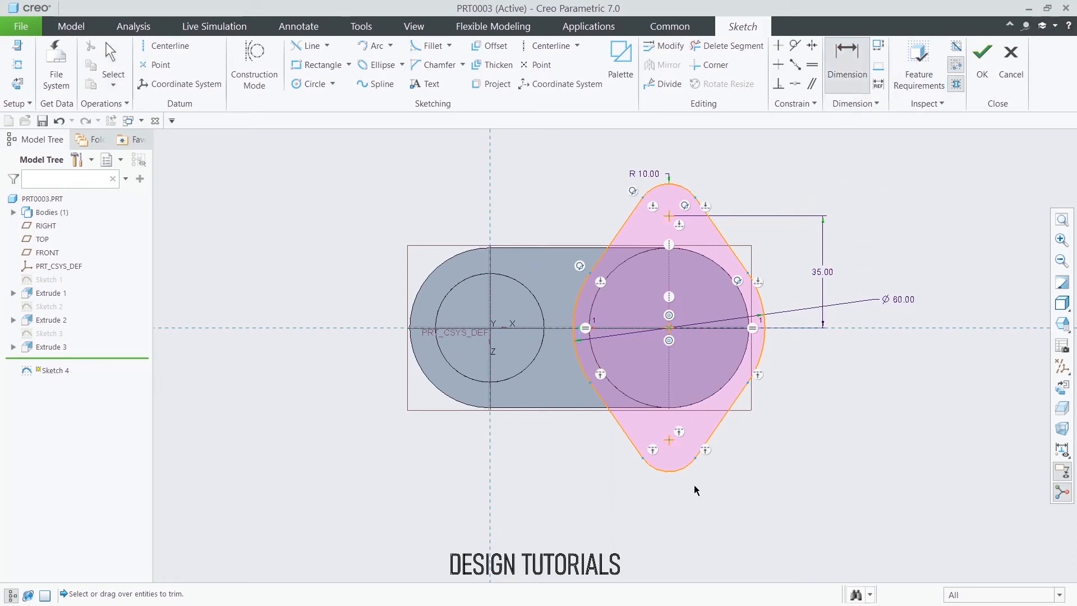
pyautogui.click(670, 443)
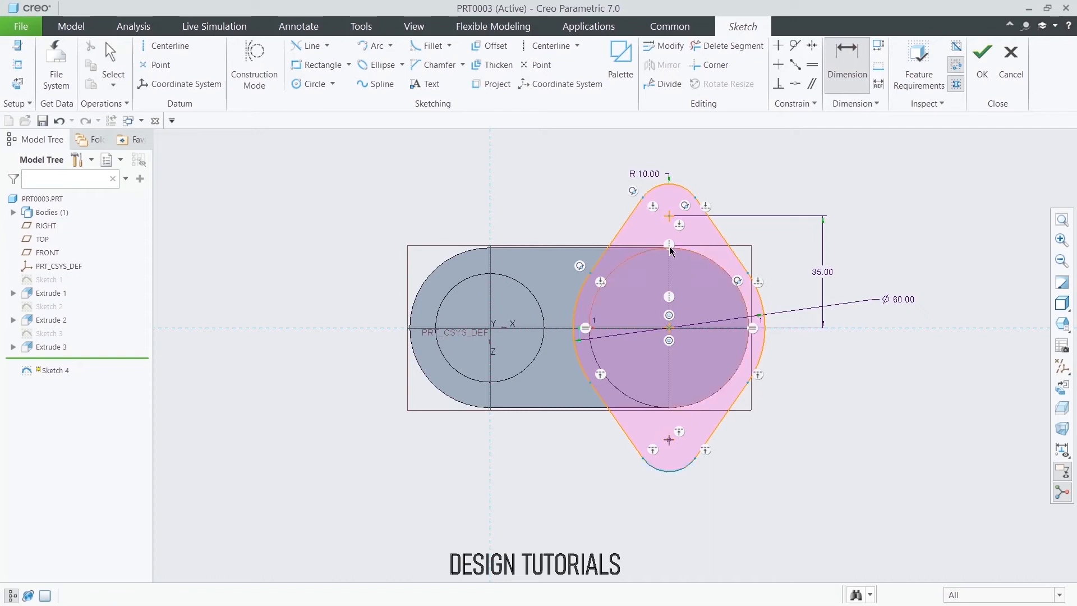
pyautogui.middleClick(933, 297)
pyautogui.click(900, 156)
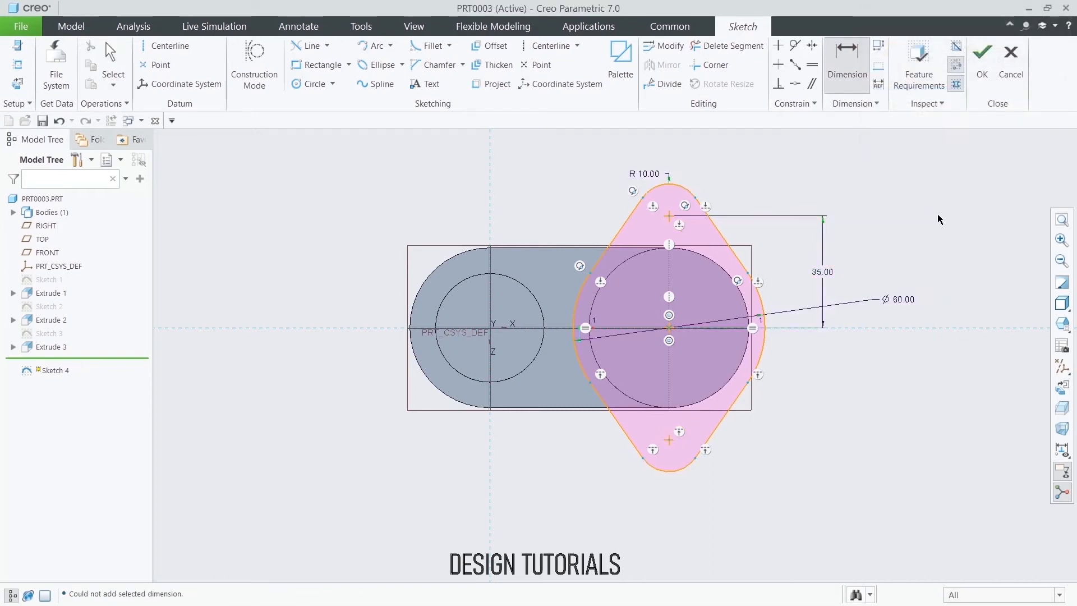
# Step: Finish the sketch and extrude the two-lobed profile as a solid 14 mm downward around the cylinder
pyautogui.click(980, 56)
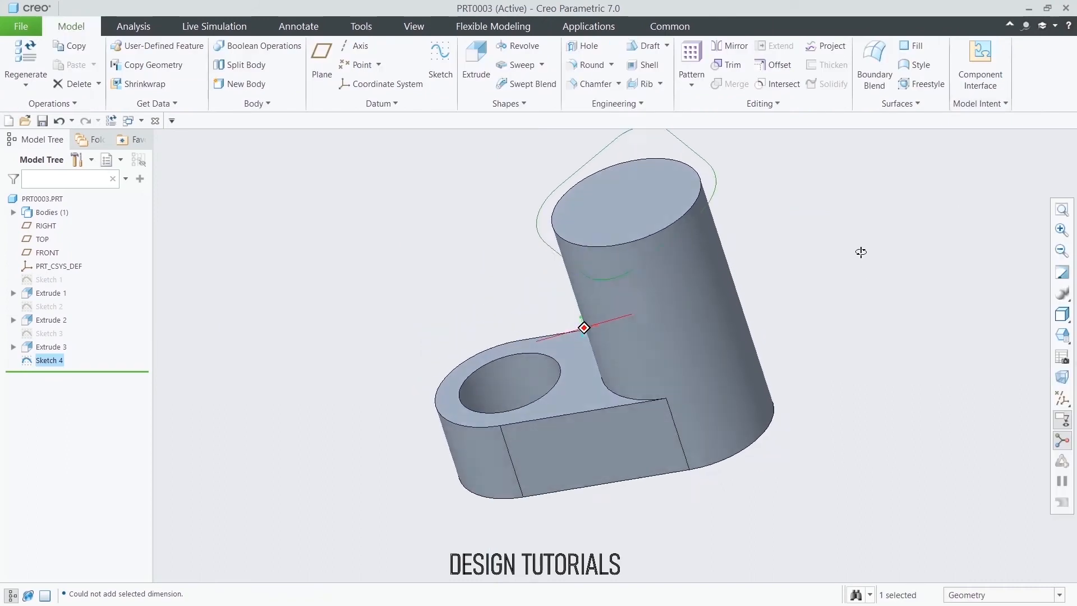
pyautogui.click(476, 65)
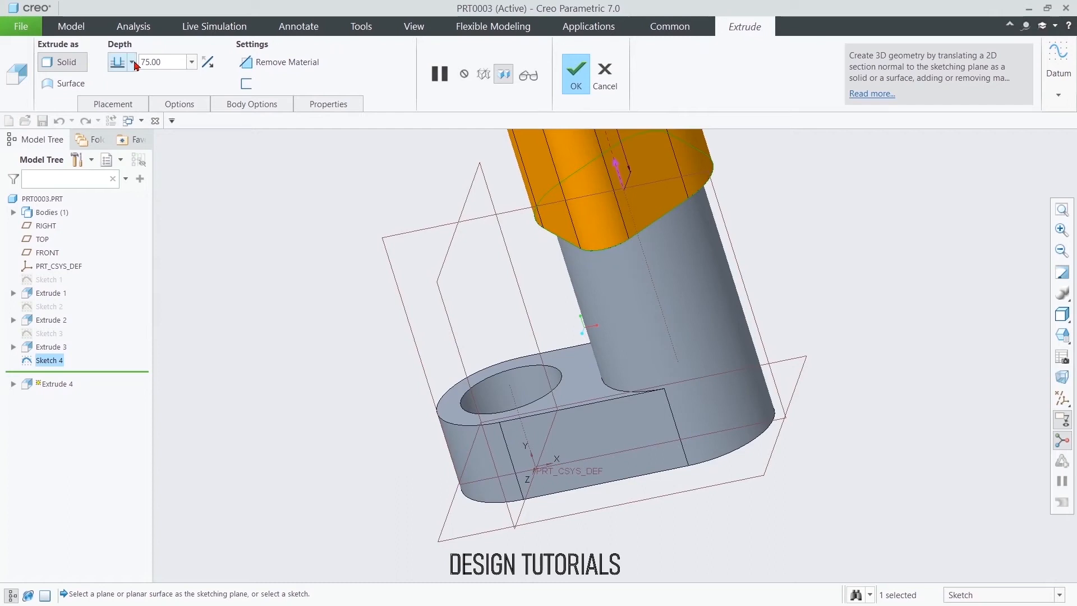
pyautogui.click(208, 62)
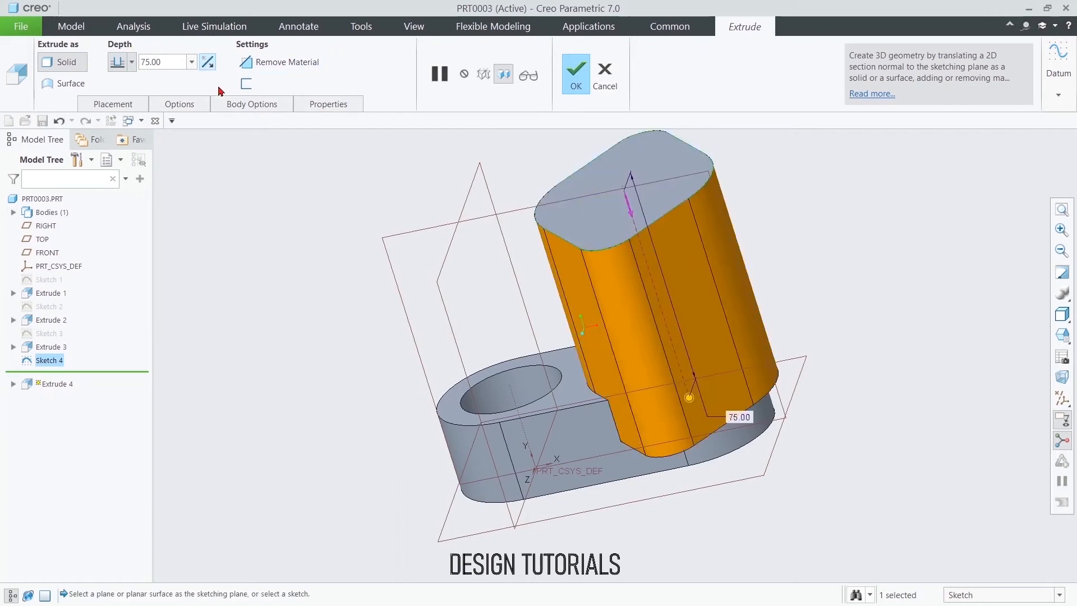
pyautogui.moveTo(689, 397); pyautogui.dragTo(638, 237)
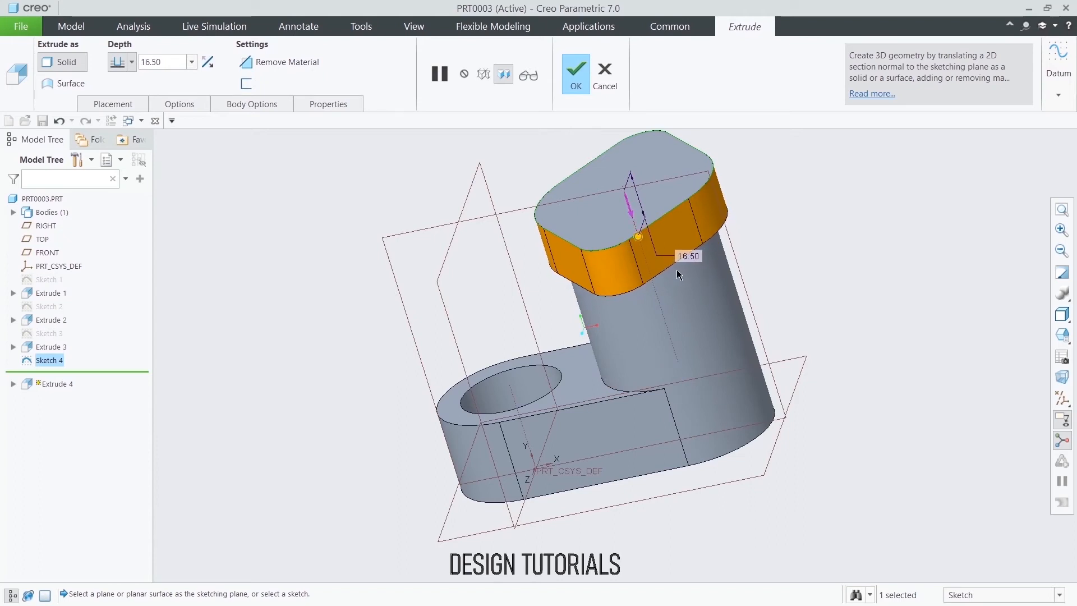
pyautogui.doubleClick(686, 257)
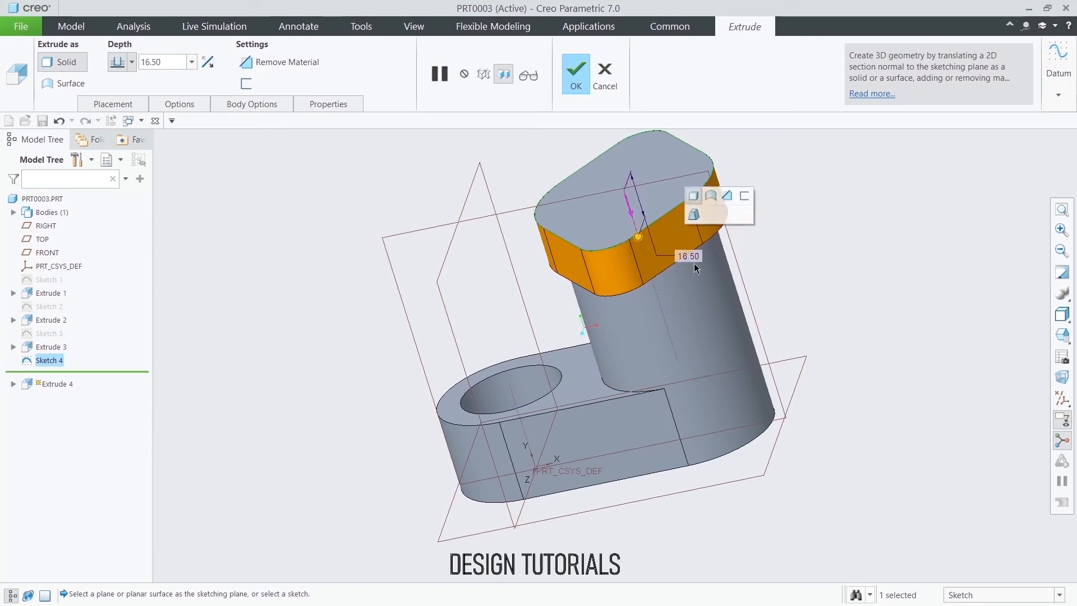
pyautogui.write('16')
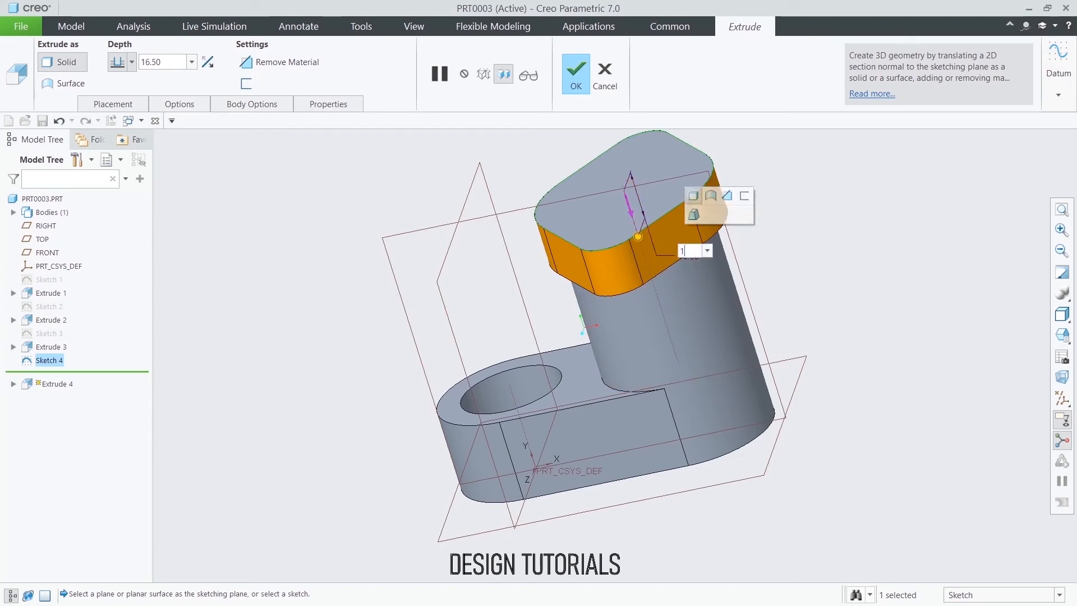
pyautogui.press('Return')
pyautogui.doubleClick(180, 62)
pyautogui.write('14')
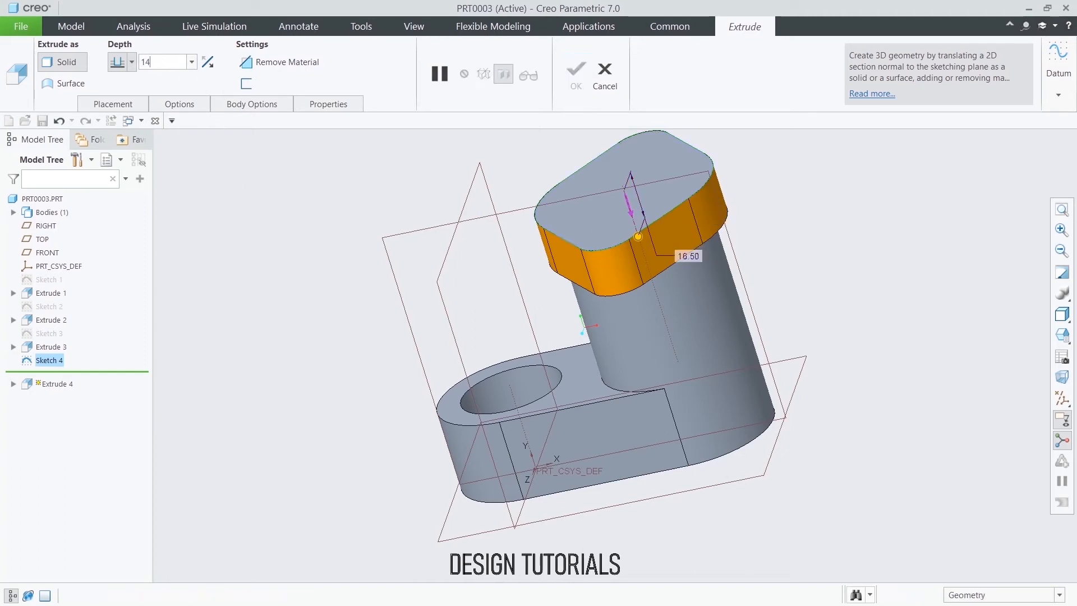
pyautogui.press('Return')
pyautogui.click(576, 72)
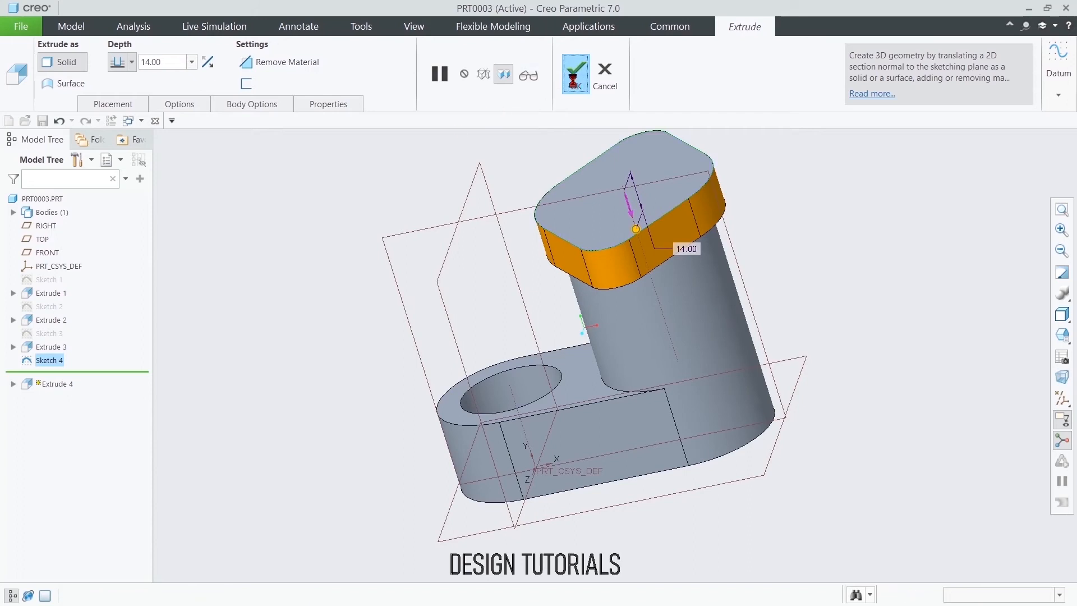
# Step: Start a sketch on the flange's upper face and draw a circle about 10 mm in diameter, concentric with the upper rounded end
pyautogui.moveTo(425, 161); pyautogui.dragTo(493, 192, button='middle')
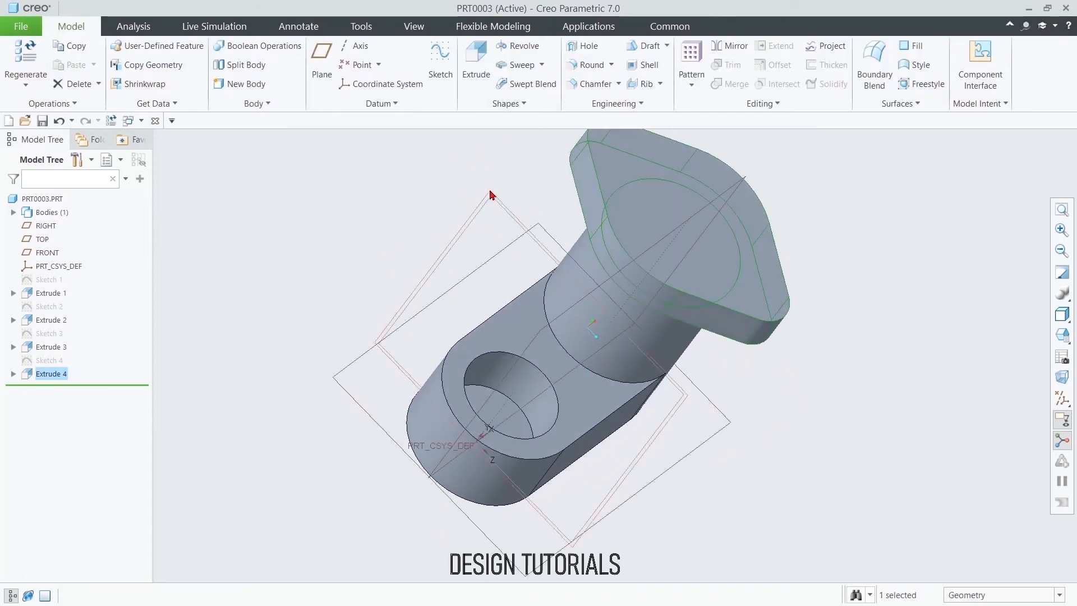
pyautogui.click(611, 201)
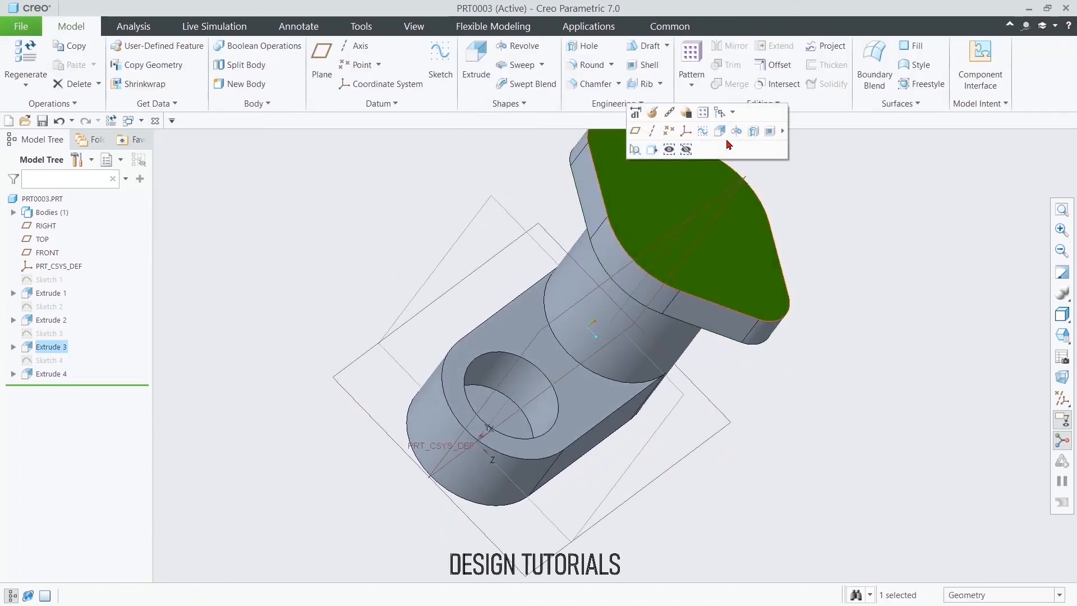
pyautogui.click(703, 131)
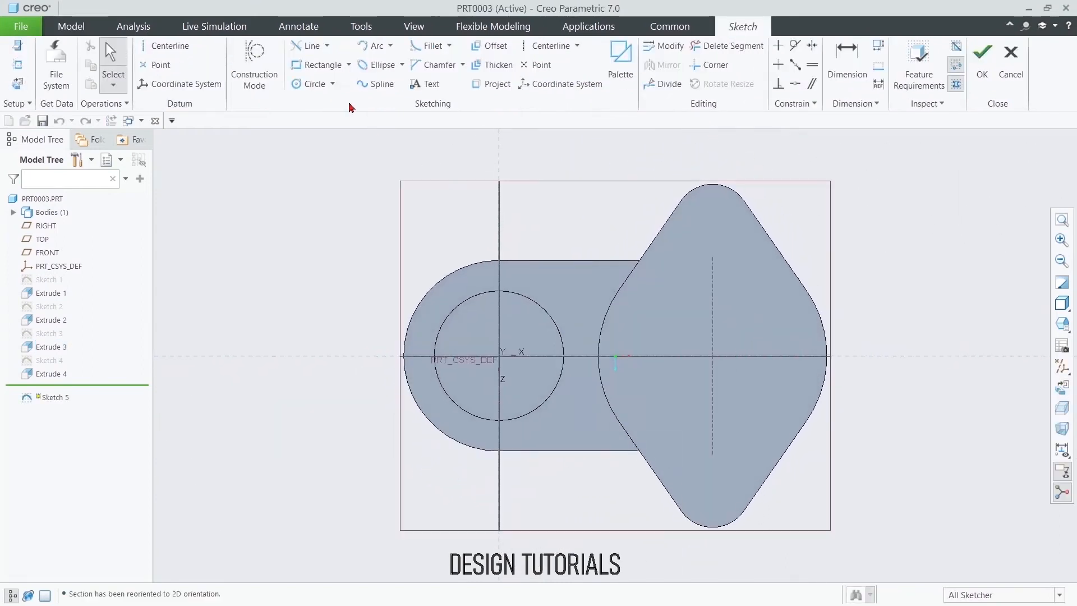
pyautogui.click(312, 83)
pyautogui.click(711, 223)
pyautogui.click(711, 204)
pyautogui.middleClick(796, 185)
pyautogui.scroll(1, 797, 185)
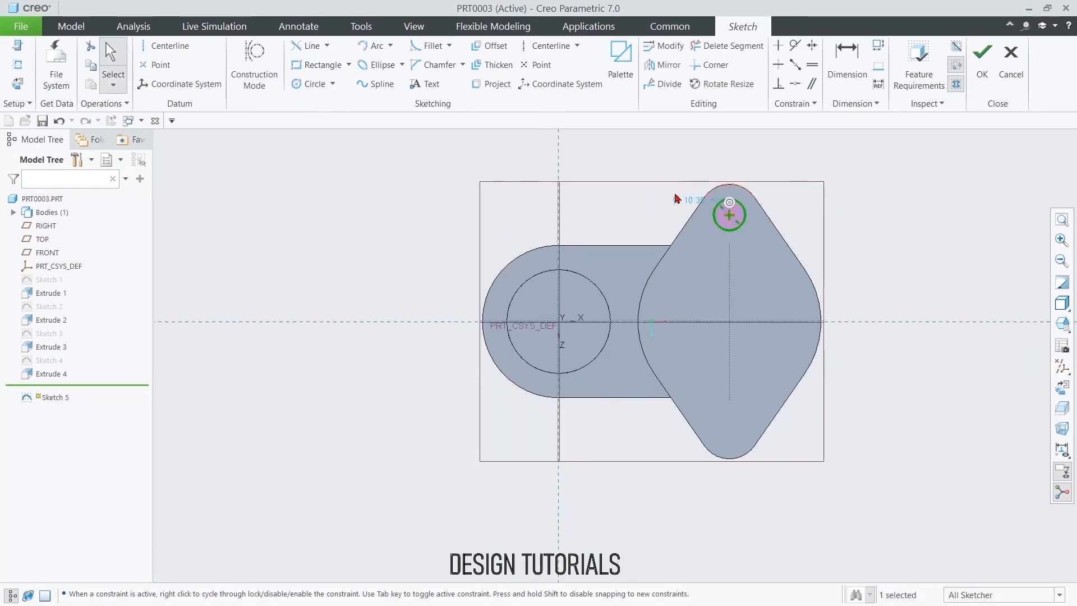
# Step: Set the diameter of the circle at the flange's rounded end to 8 mm and finish the sketch
pyautogui.doubleClick(694, 201)
pyautogui.write('8')
pyautogui.press('Return')
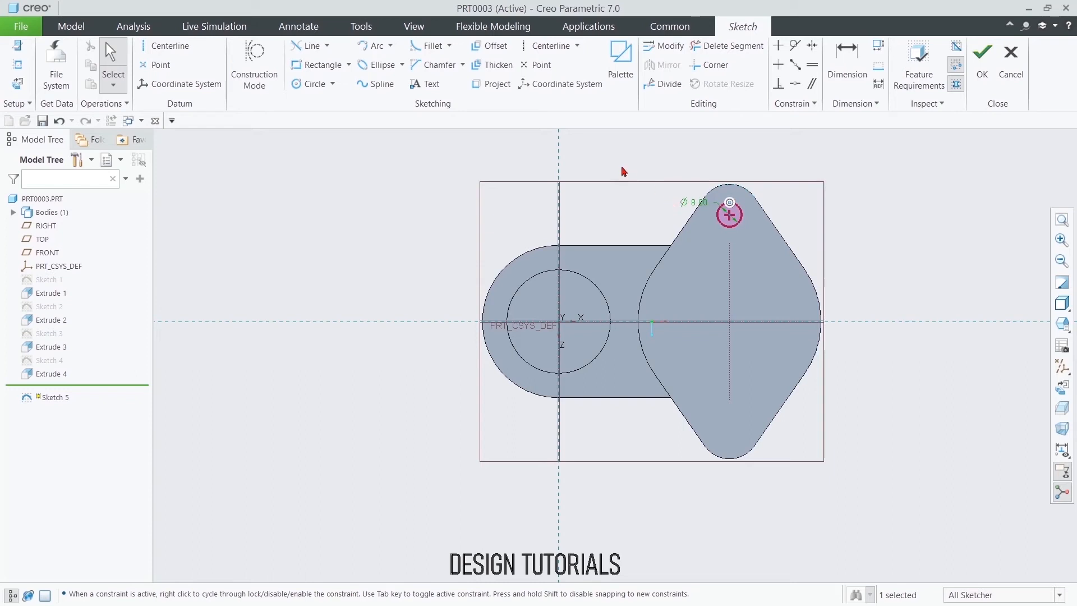
pyautogui.click(981, 62)
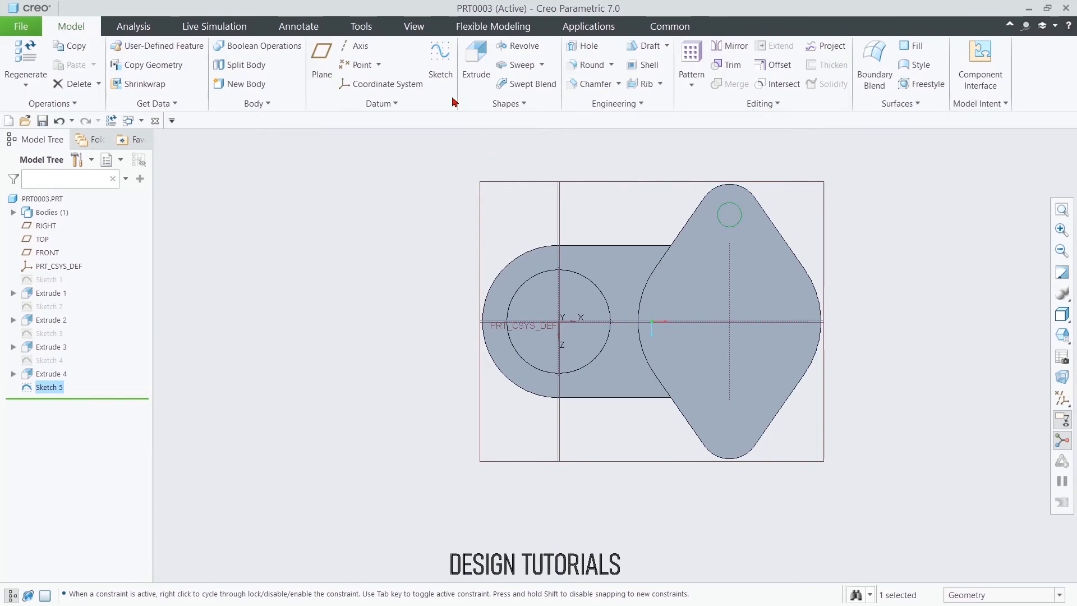
# Step: Extrude the 8 mm circle about 29.6 mm deep as a material-removing cut through the flange
pyautogui.click(475, 61)
pyautogui.moveTo(597, 161); pyautogui.dragTo(567, 256, button='middle')
pyautogui.moveTo(552, 273); pyautogui.dragTo(640, 241)
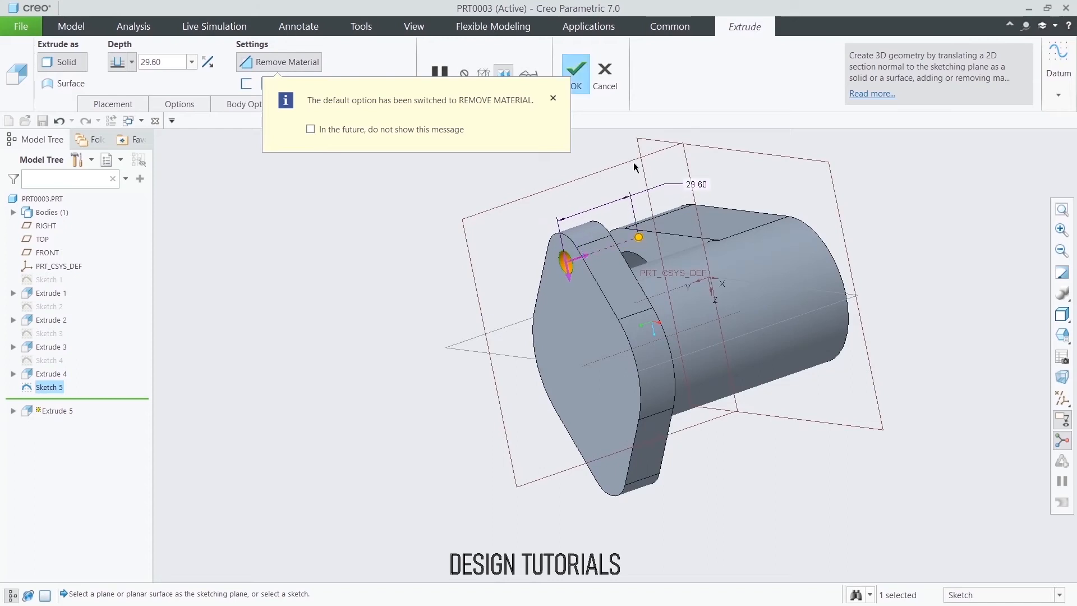
pyautogui.click(575, 69)
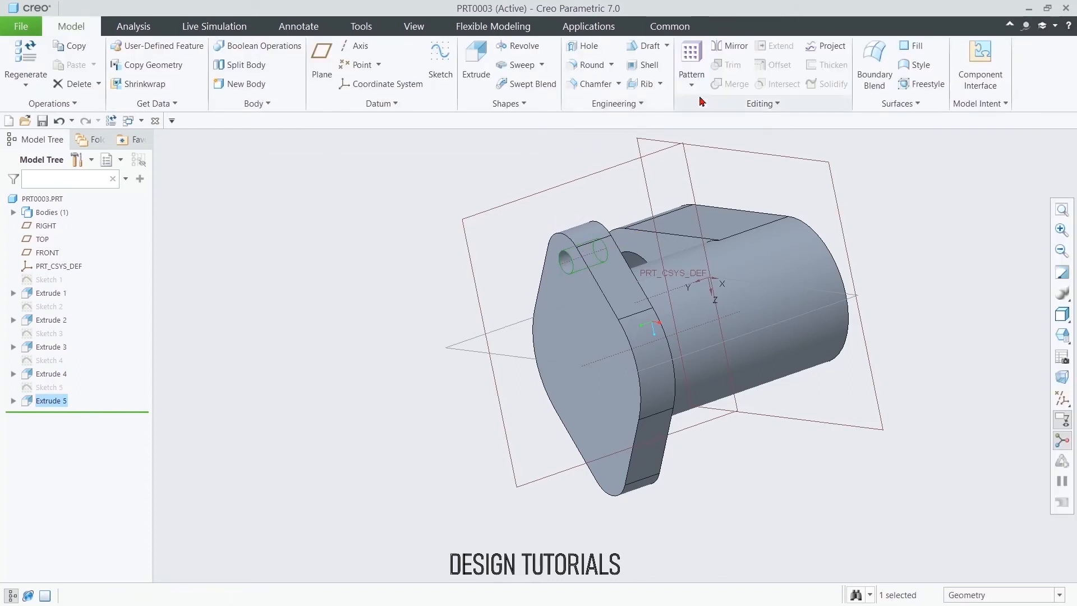
# Step: Mirror the 8 mm hole about the FRONT plane to the flange's opposite lobe
pyautogui.click(729, 46)
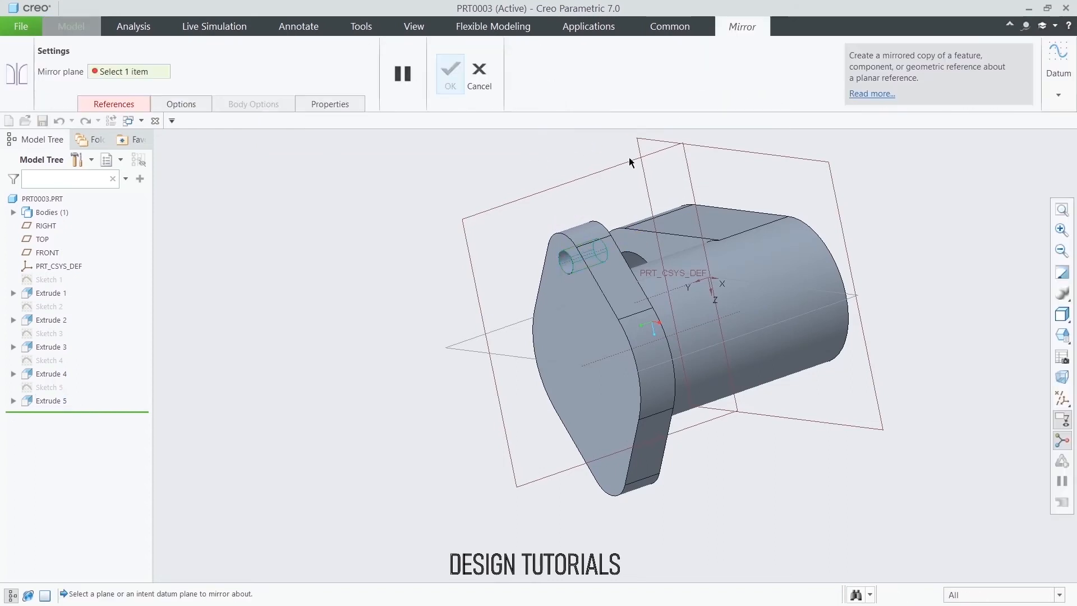
pyautogui.click(466, 349)
pyautogui.click(441, 83)
pyautogui.moveTo(416, 202); pyautogui.dragTo(583, 205, button='middle')
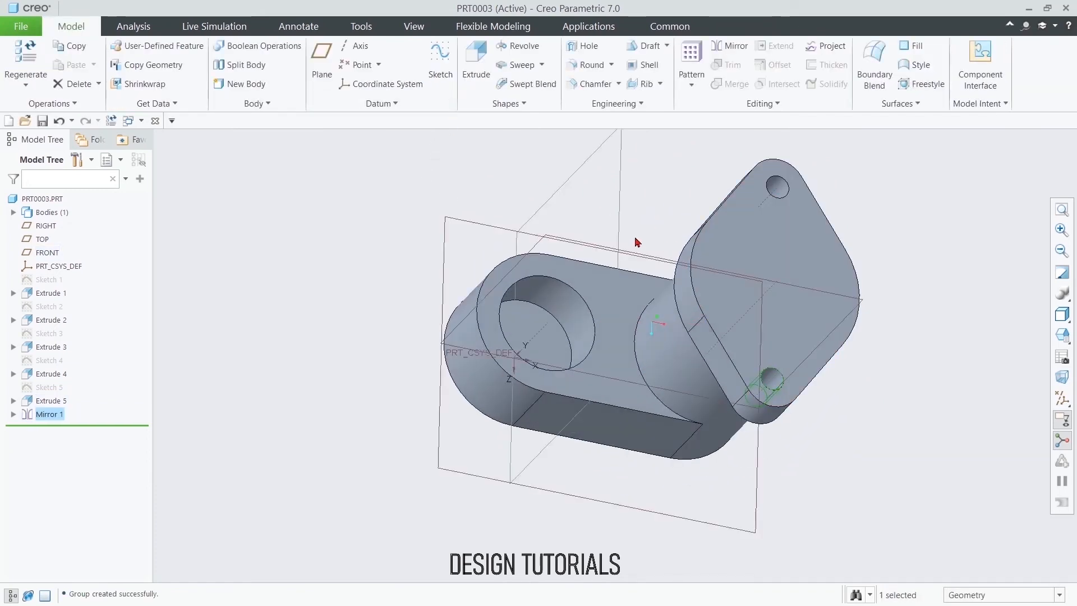
# Step: Start a sketch on the FRONT plane, face it squarely and clip the model at the sketch plane
pyautogui.moveTo(701, 225)
pyautogui.mouseDown(button='middle')
pyautogui.moveTo(729, 256)
pyautogui.moveTo(695, 207)
pyautogui.mouseUp(button='middle')
pyautogui.click(696, 207)
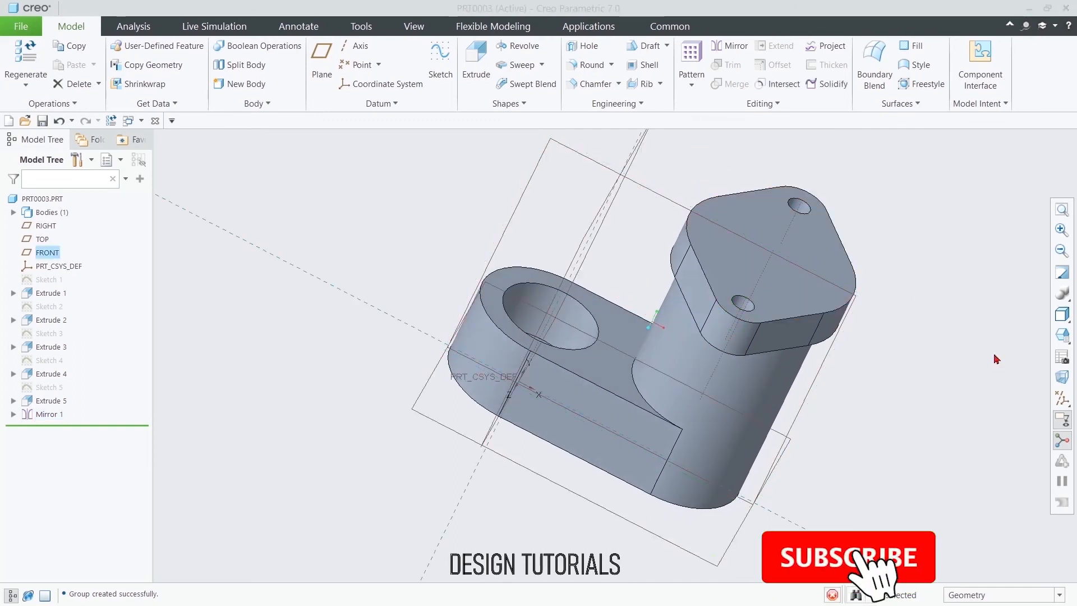
pyautogui.click(1063, 386)
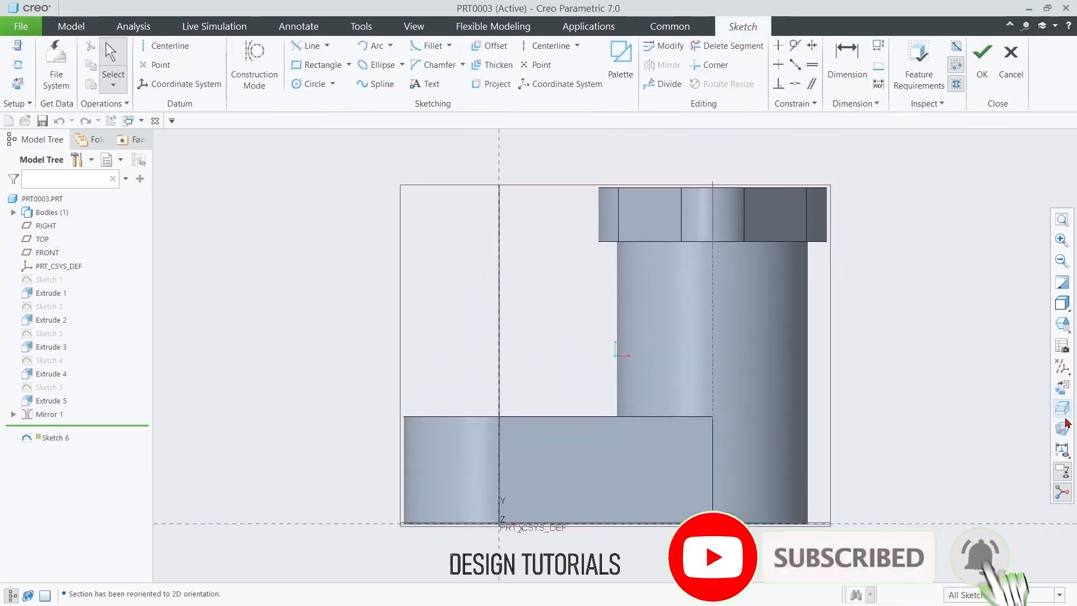
pyautogui.click(1062, 410)
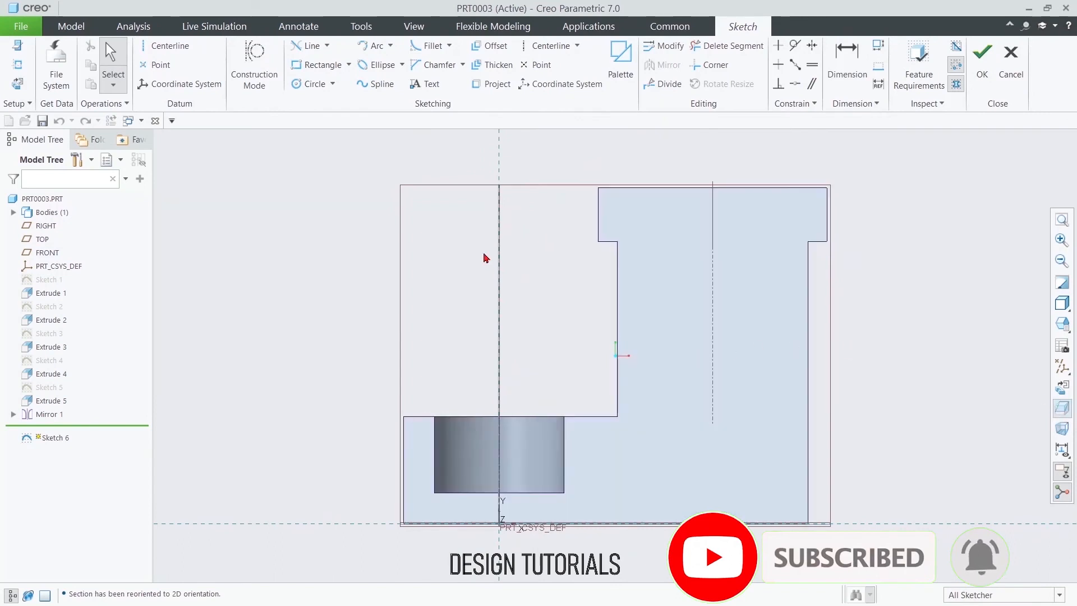
# Step: Sketch a closed six-line half-profile from the cylinder's axis, about 68 mm deep and 16 mm wide at the bottom, flaring wider to the flange's upper face
pyautogui.click(326, 45)
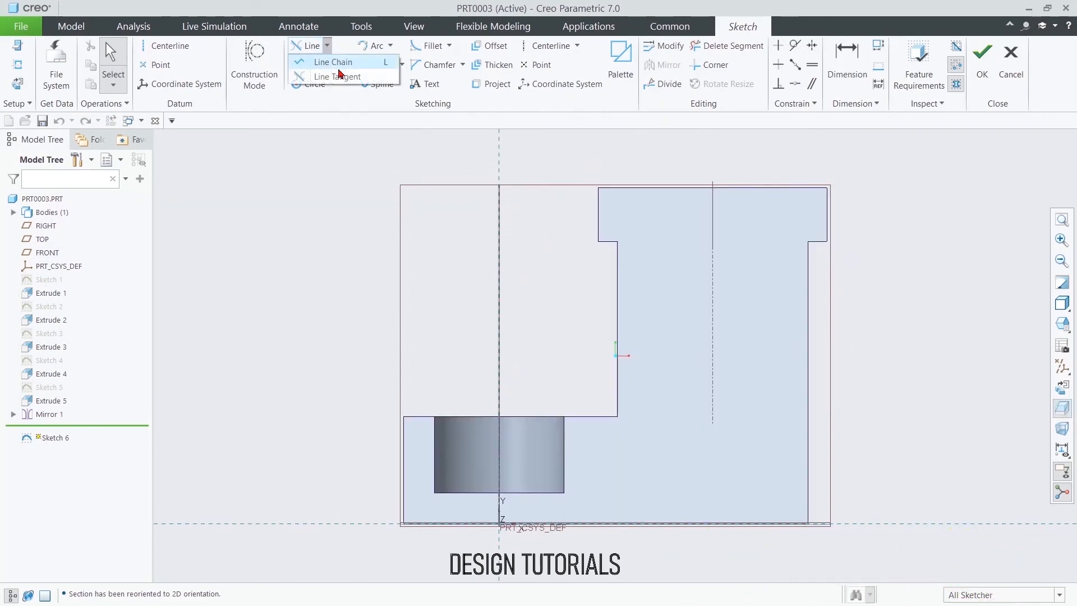
pyautogui.click(336, 63)
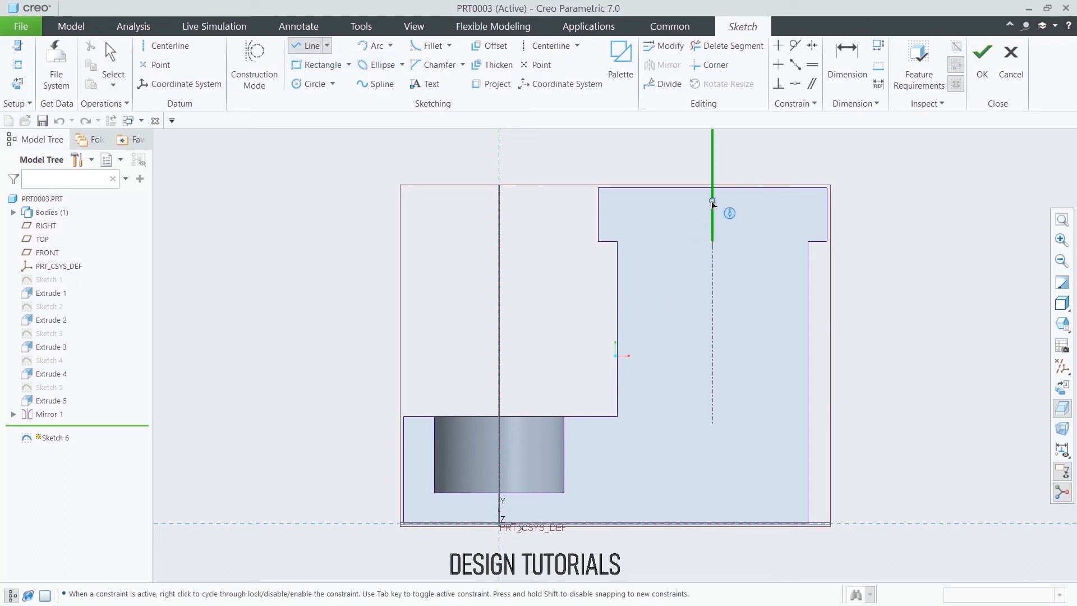
pyautogui.click(713, 189)
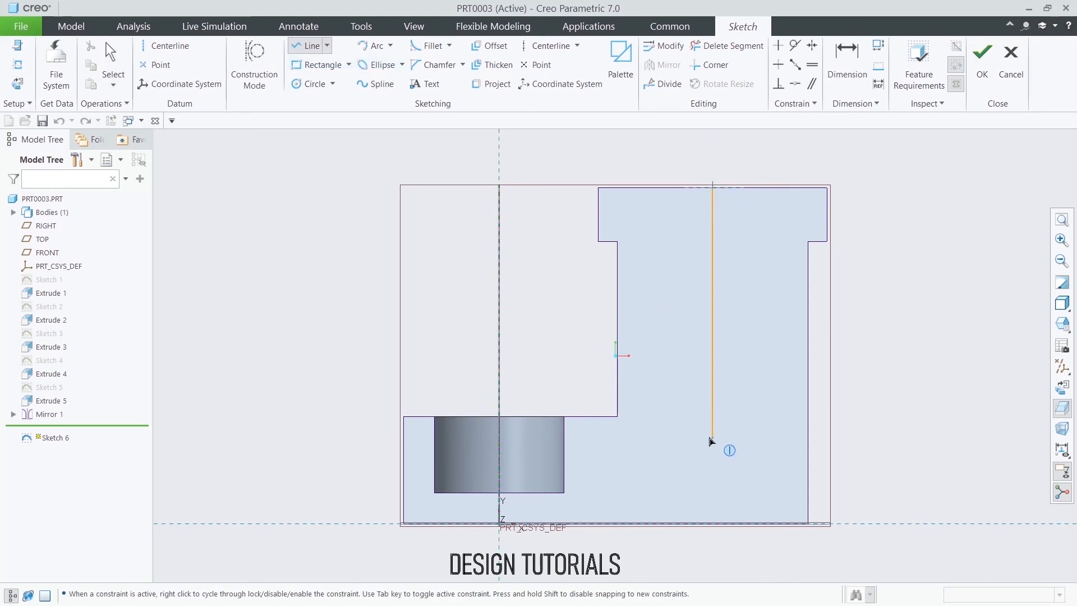
pyautogui.click(713, 449)
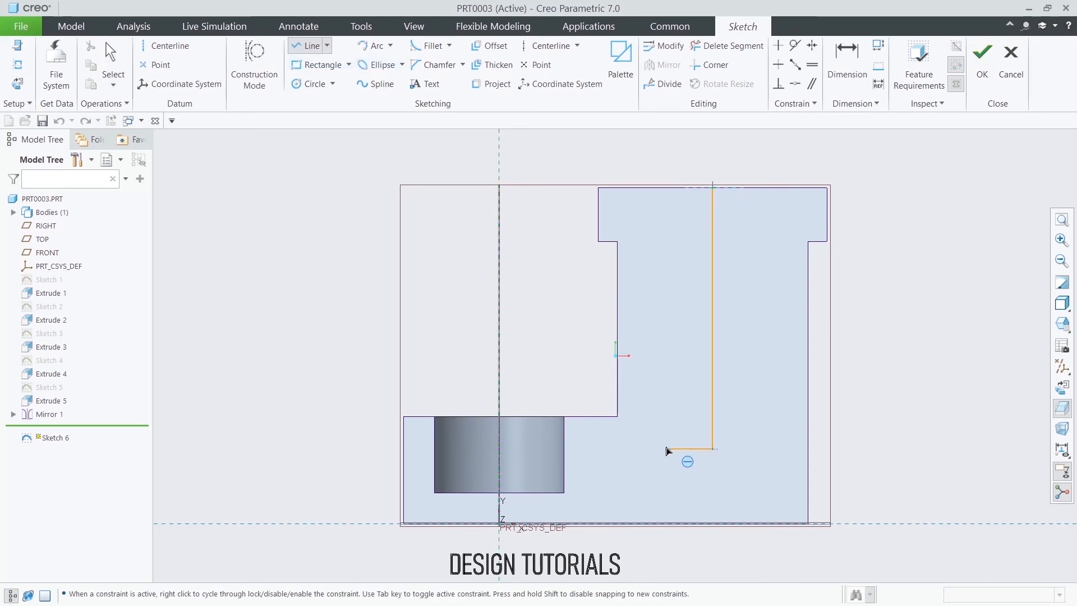
pyautogui.click(651, 449)
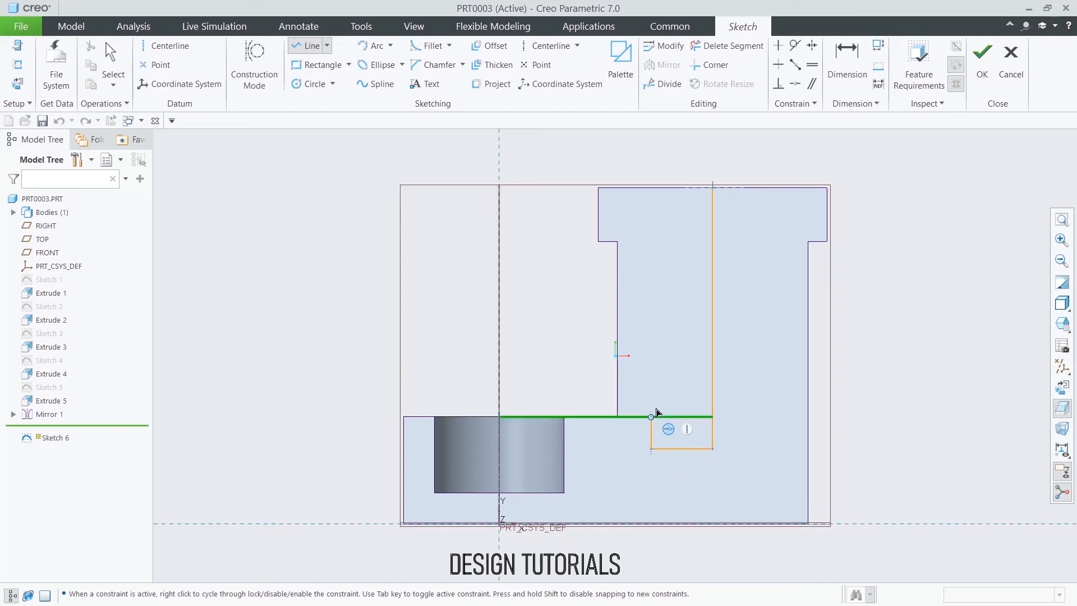
pyautogui.click(652, 302)
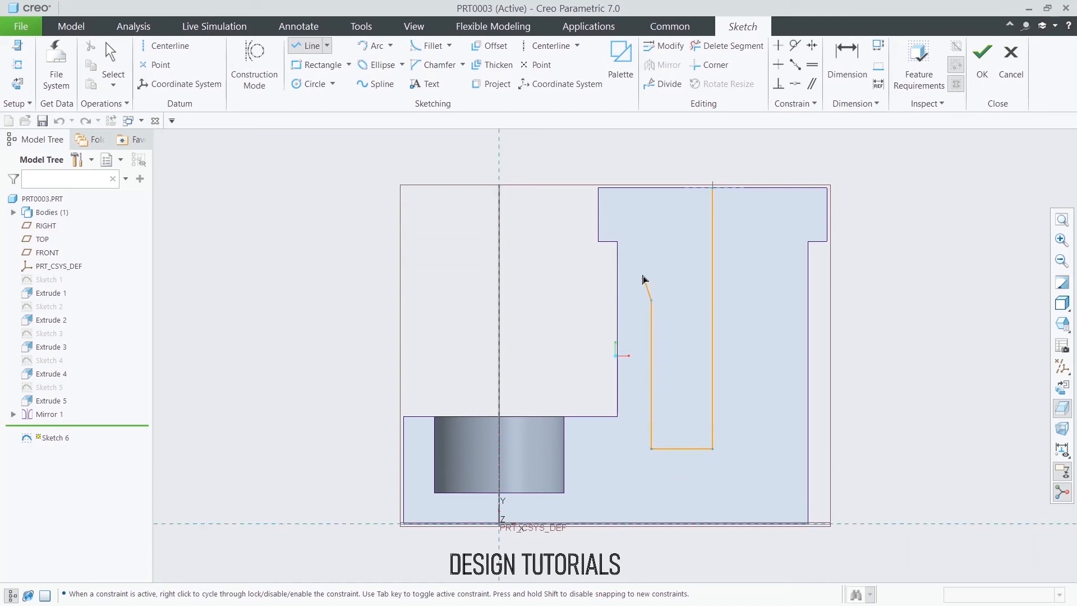
pyautogui.click(627, 229)
pyautogui.click(627, 189)
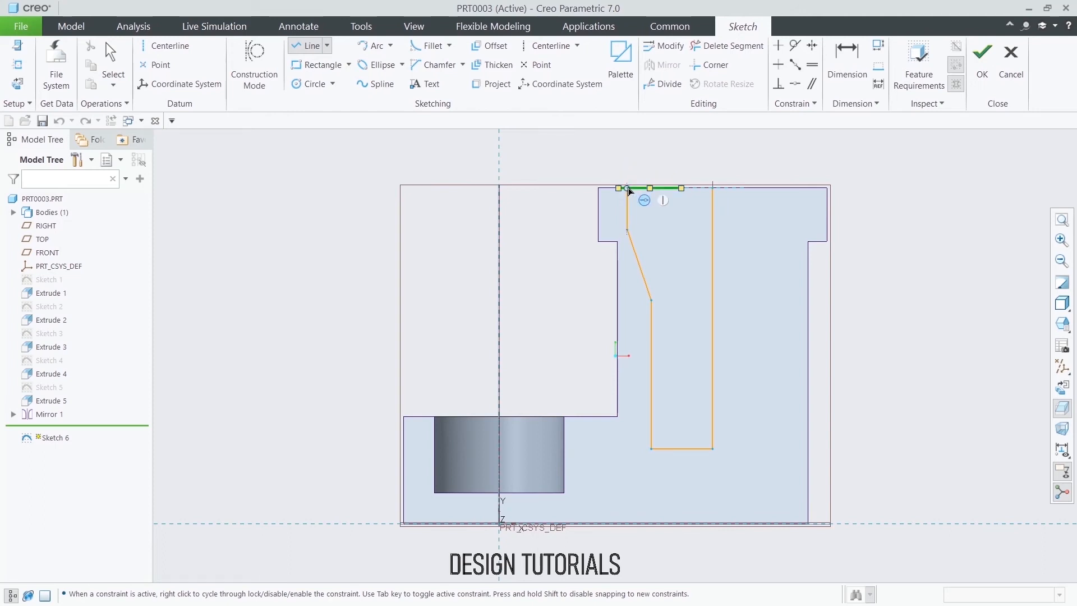
pyautogui.click(713, 189)
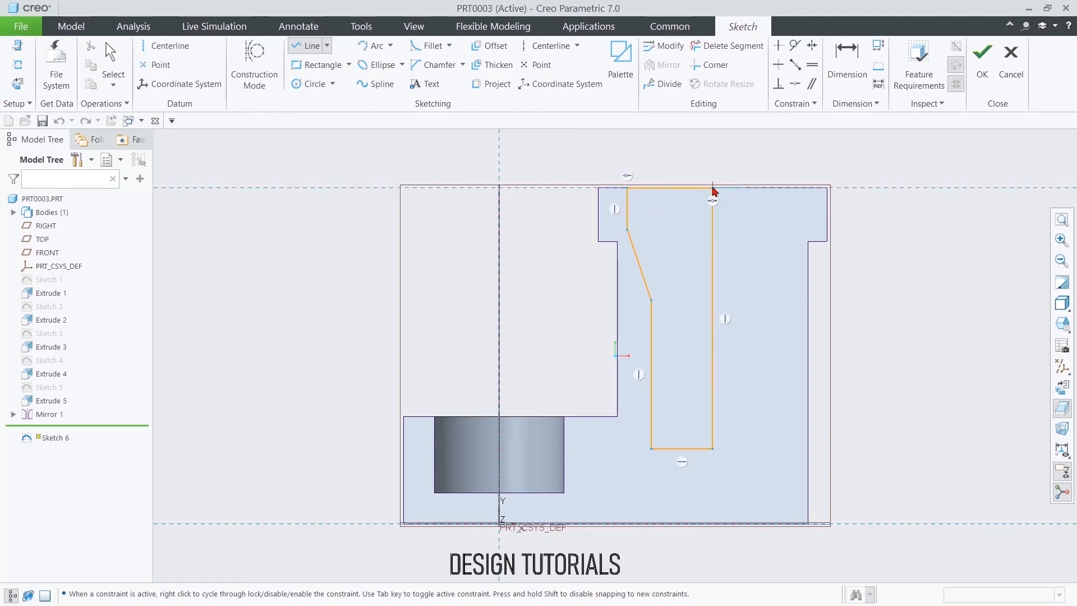
pyautogui.middleClick(712, 160)
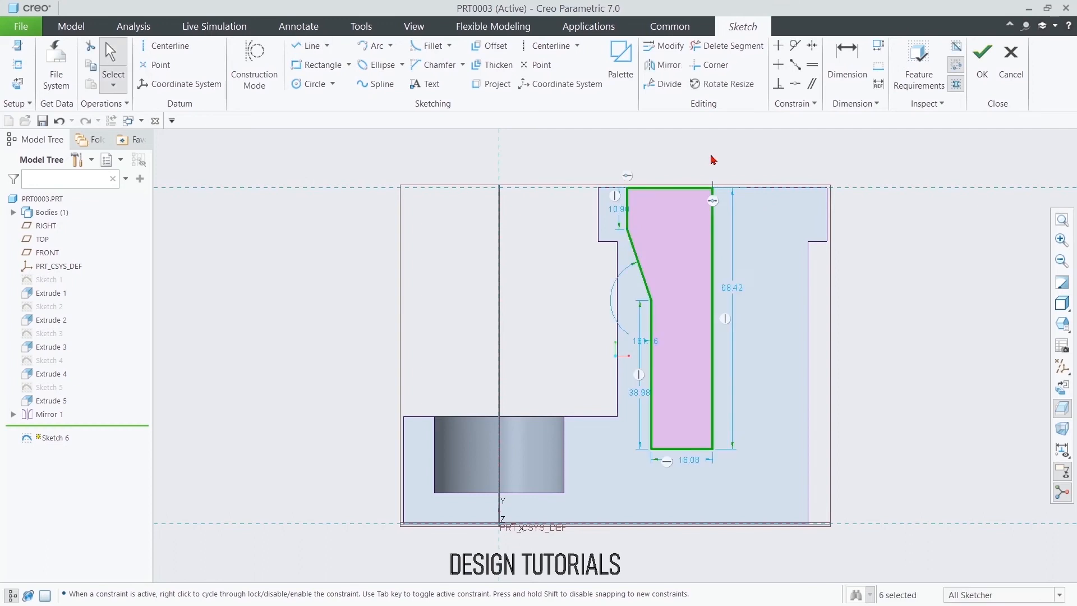
# Step: Set the profile's overall height to 78 mm, its upper straight side to 12 mm and its bottom width to 10 mm
pyautogui.doubleClick(734, 289)
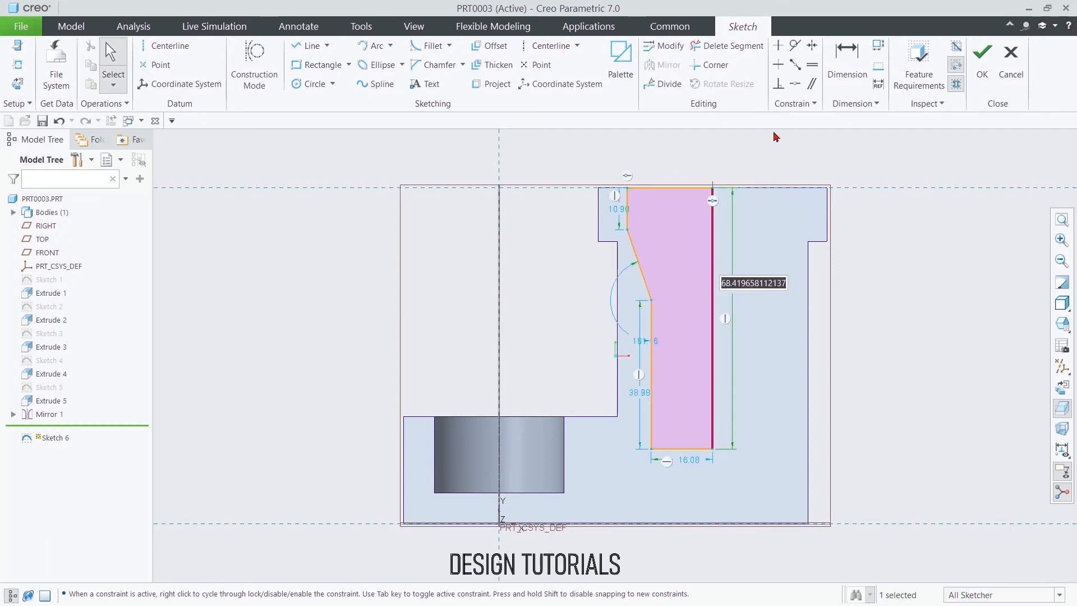
pyautogui.write('78')
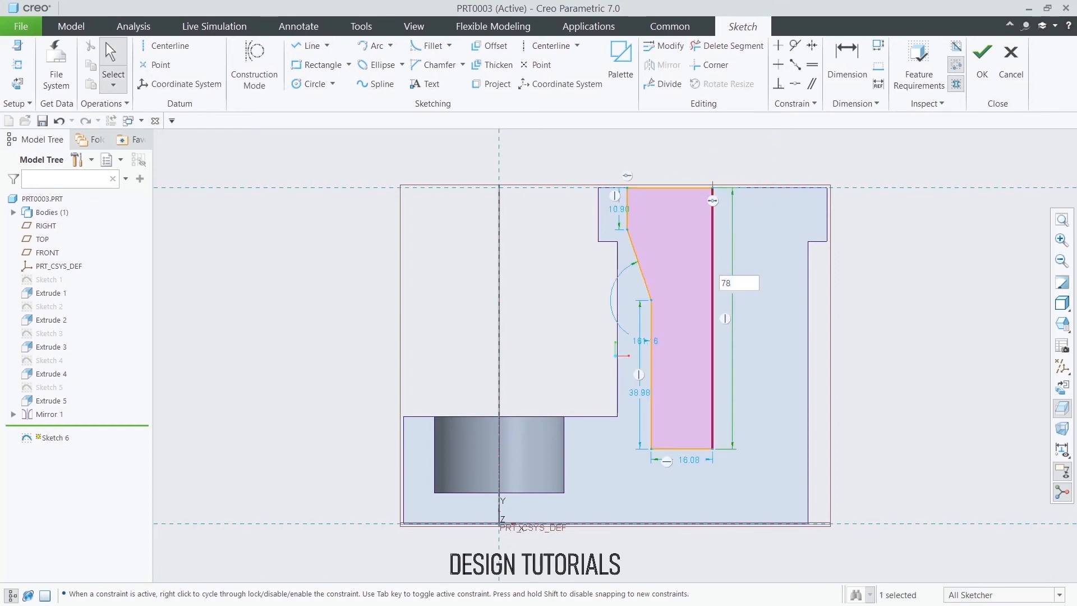
pyautogui.press('Return')
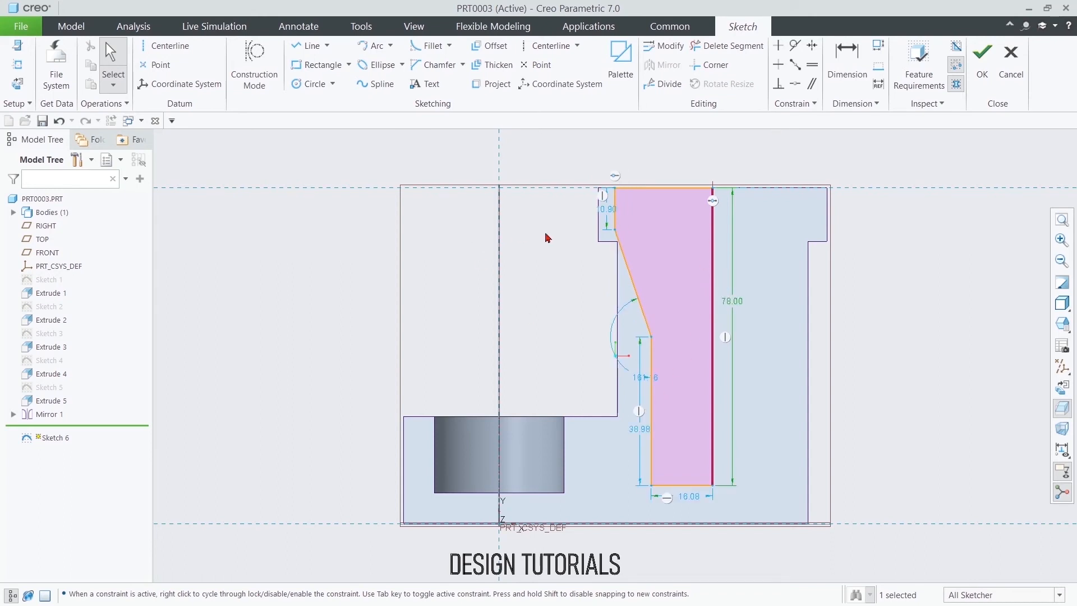
pyautogui.doubleClick(610, 211)
pyautogui.write('12')
pyautogui.press('Return')
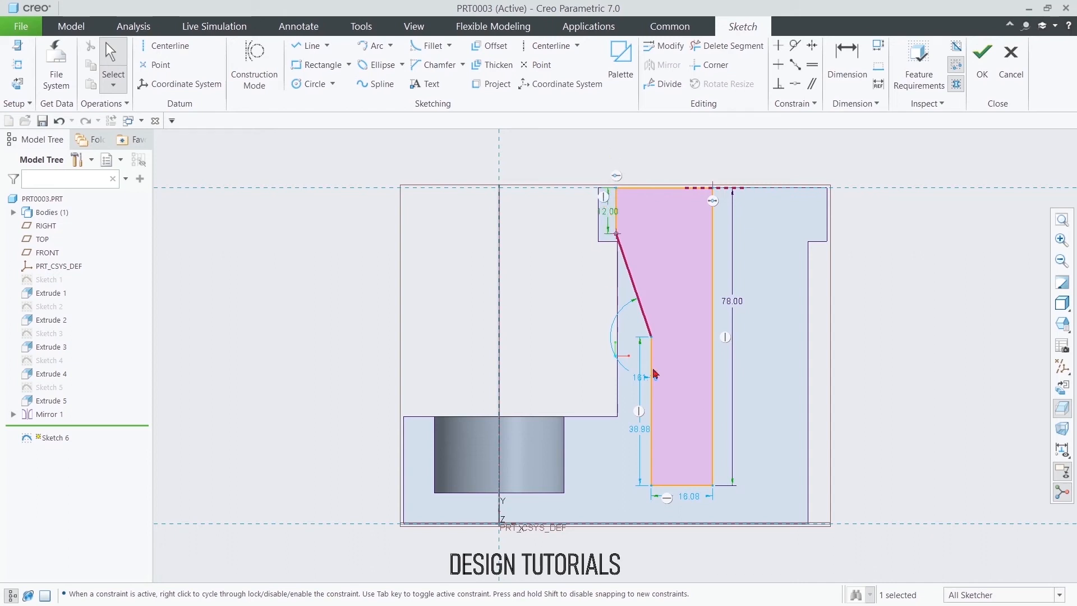
pyautogui.doubleClick(689, 502)
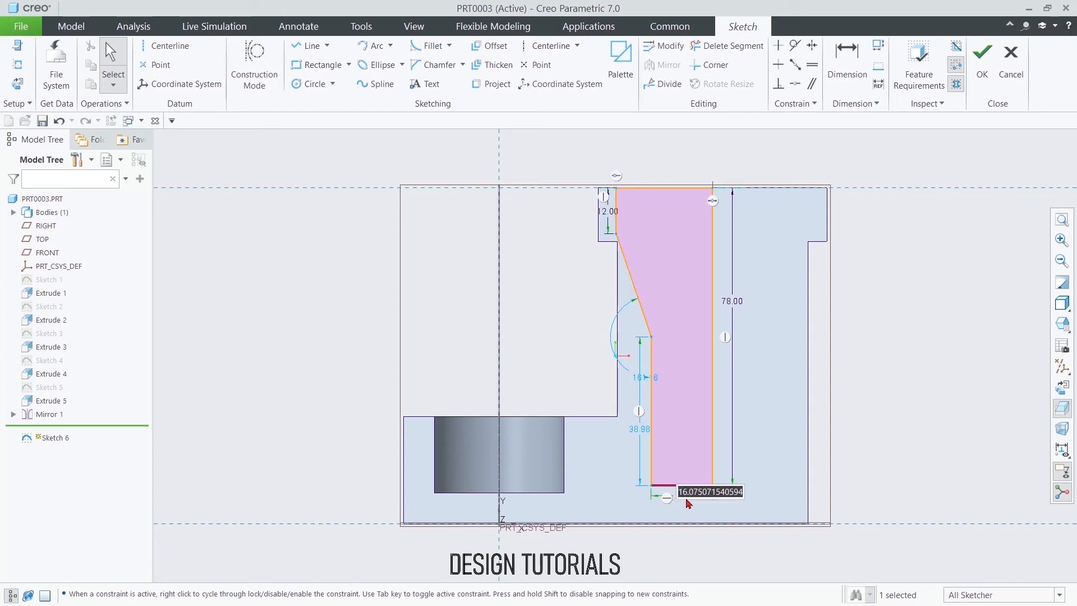
pyautogui.write('10')
pyautogui.press('Return')
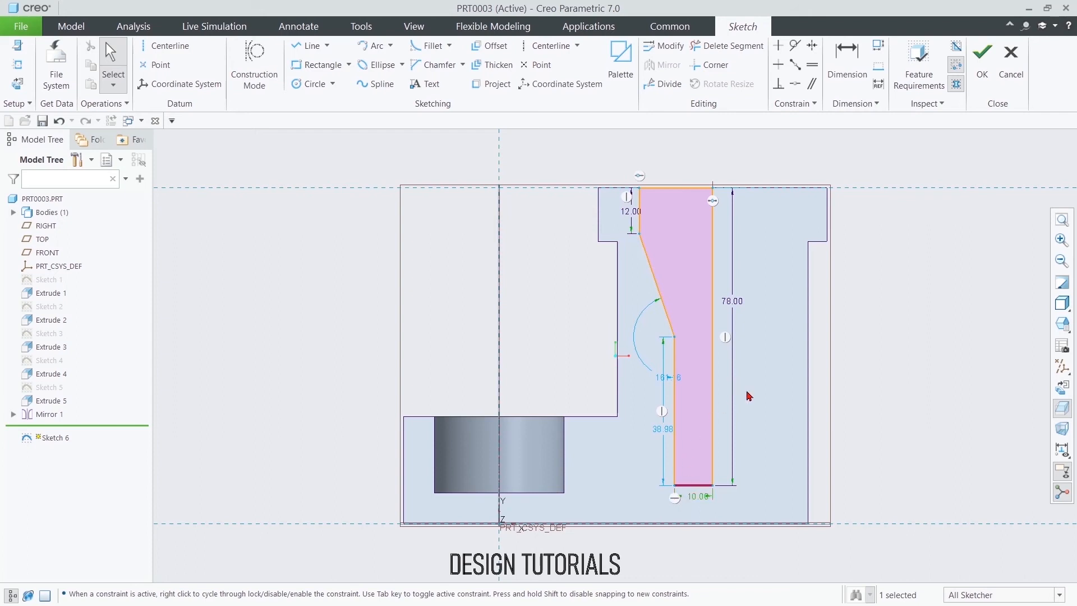
# Step: Dimension the profile's top edge and set its width to 20 mm
pyautogui.click(847, 62)
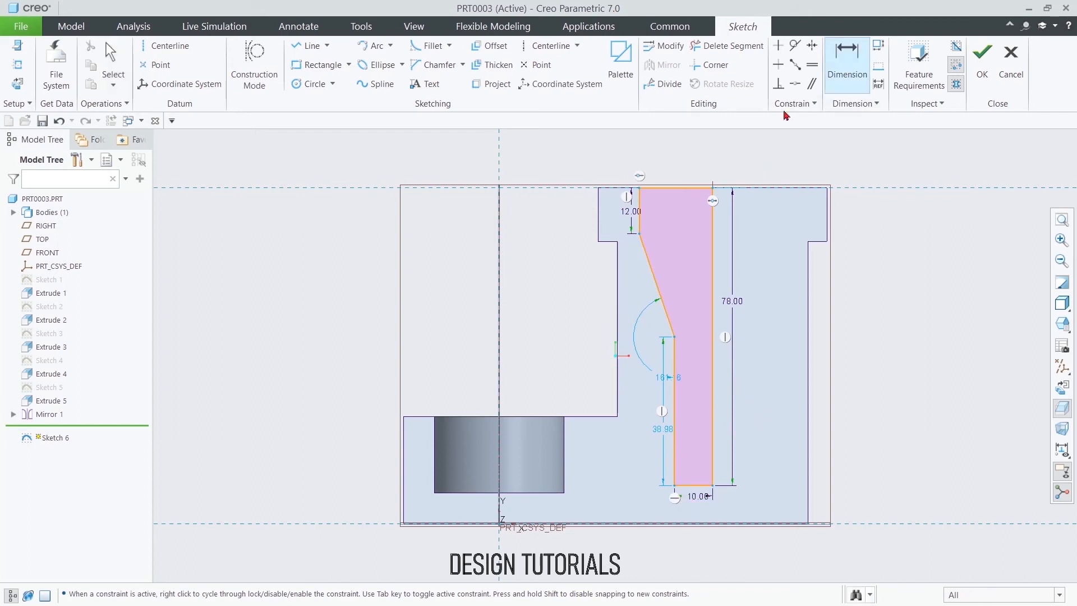
pyautogui.click(672, 188)
pyautogui.middleClick(685, 162)
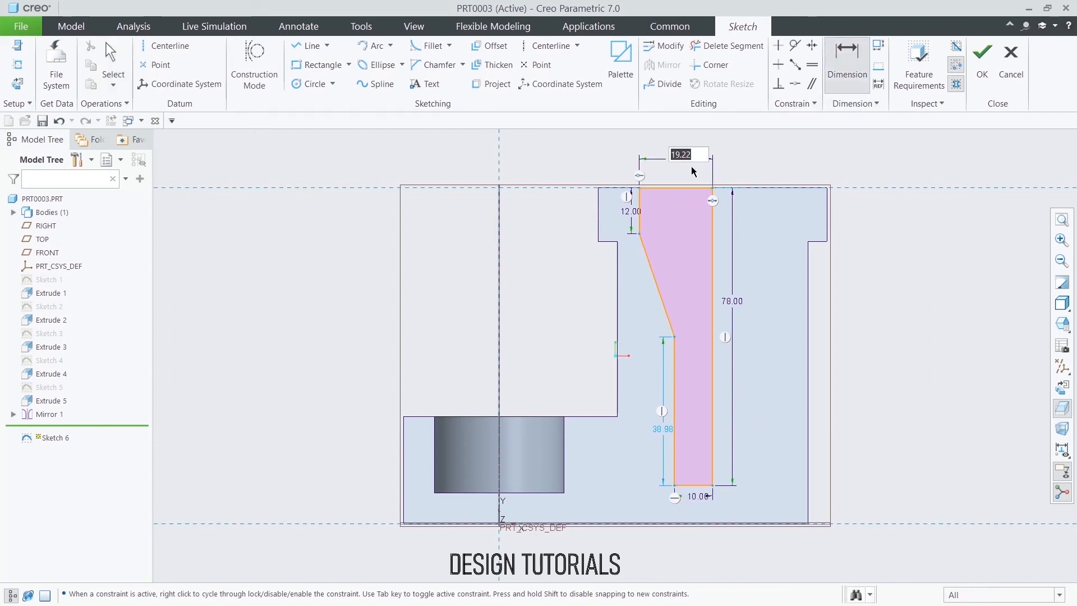
pyautogui.write('20')
pyautogui.press('Return')
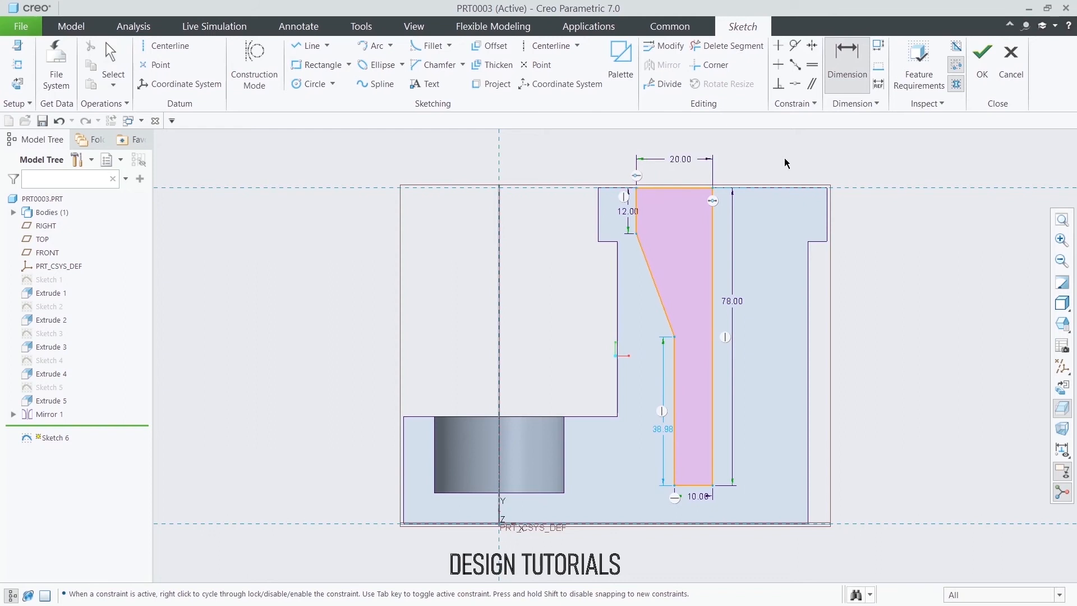
# Step: Dimension the depth from the top edge to the lower end of the slanted line as 37 mm
pyautogui.click(686, 188)
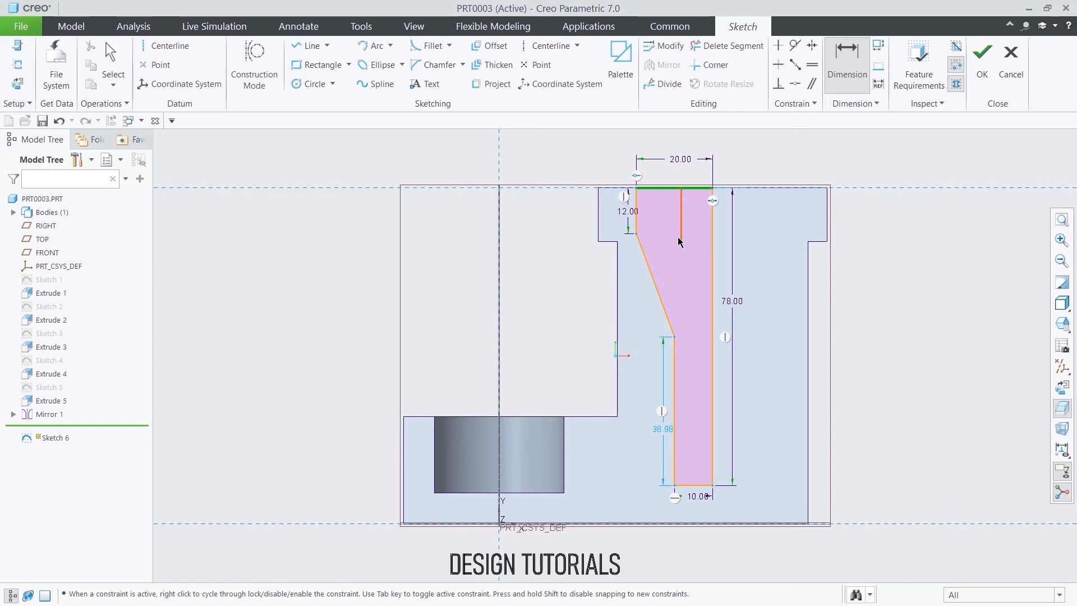
pyautogui.click(675, 335)
pyautogui.middleClick(560, 291)
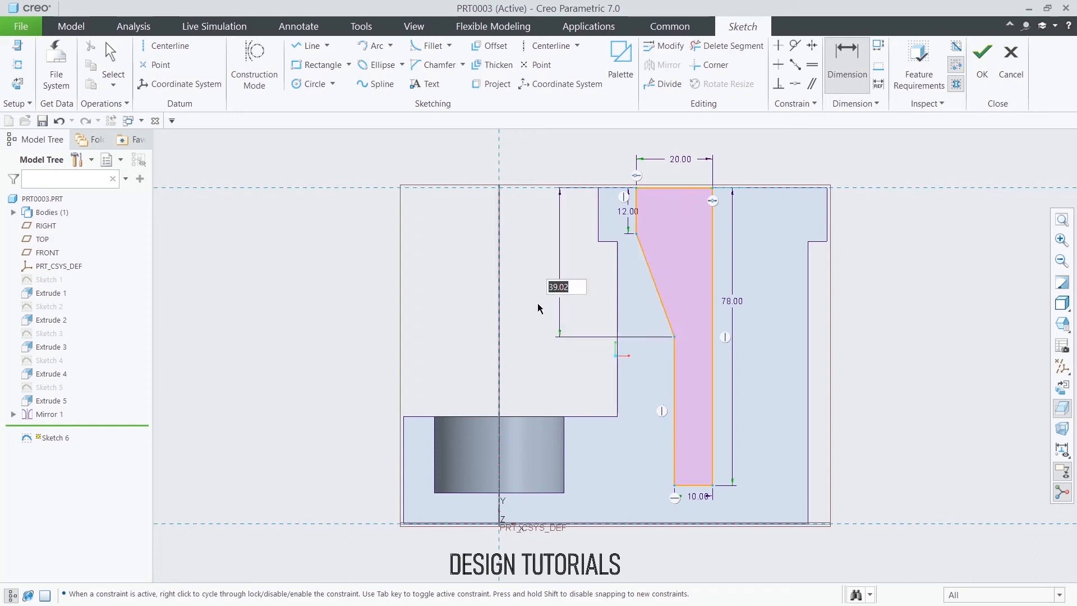
pyautogui.write('37')
pyautogui.press('Return')
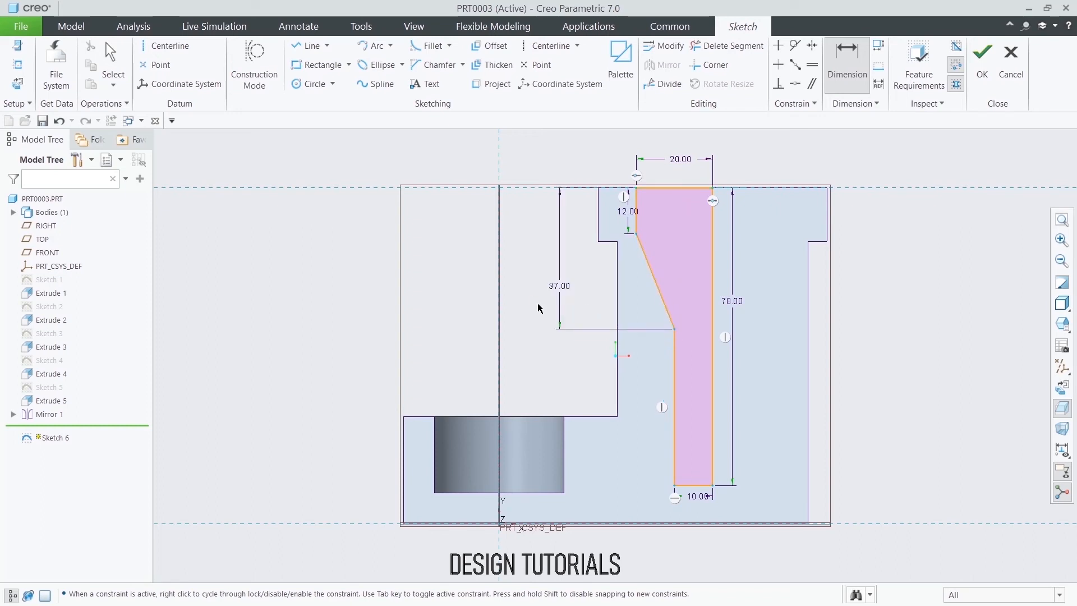
pyautogui.middleClick(804, 149)
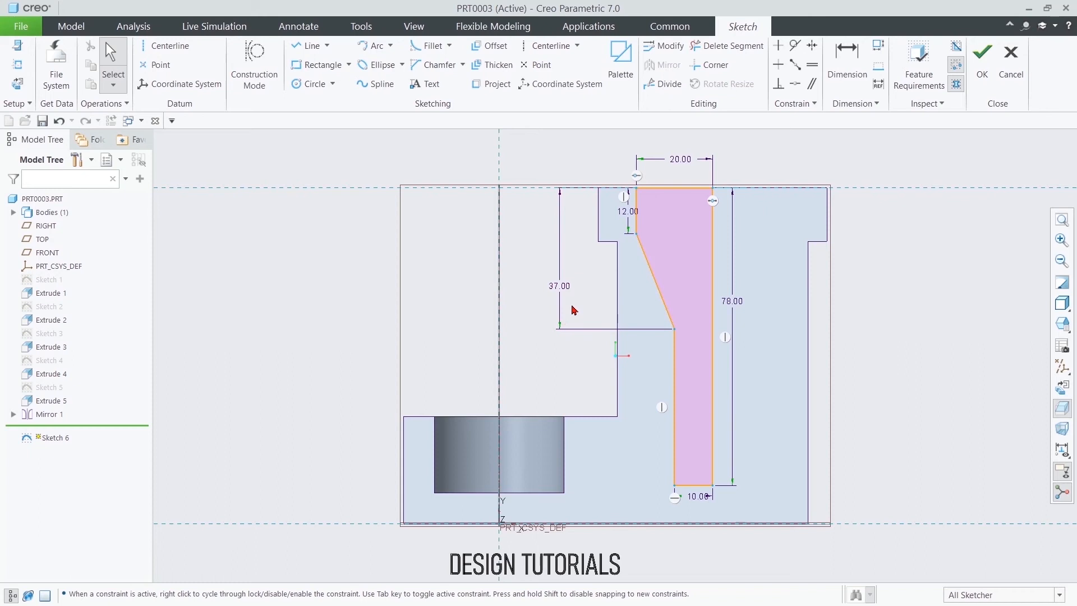
# Step: Finish the sketch and revolve the profile 360 degrees around its long vertical line, removing material from the flange and cylinder
pyautogui.click(978, 84)
pyautogui.hotkey('ctrl', 'd')
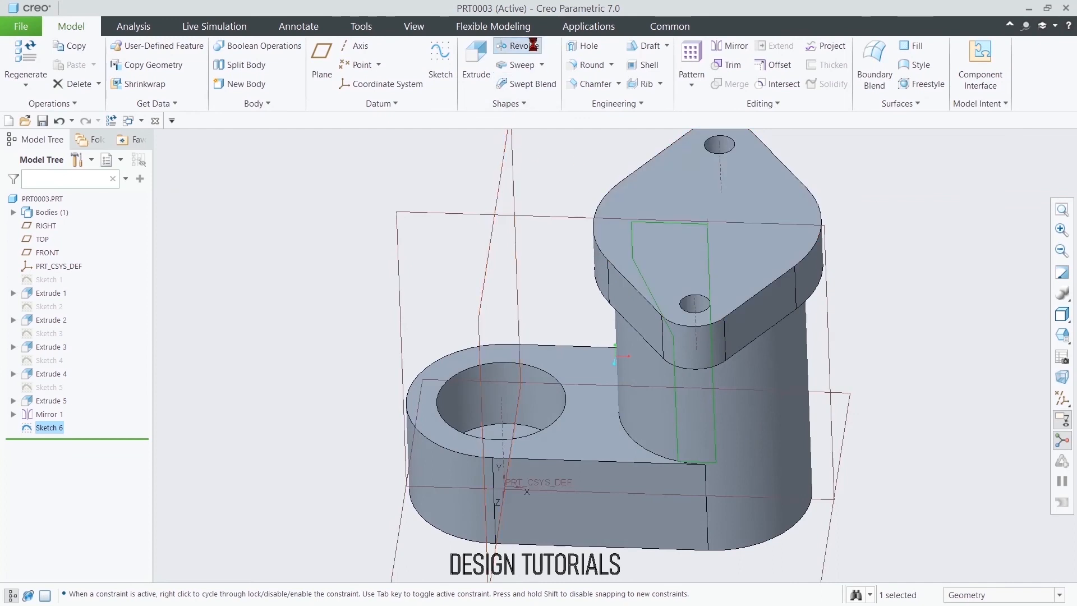
pyautogui.click(514, 45)
pyautogui.click(709, 270)
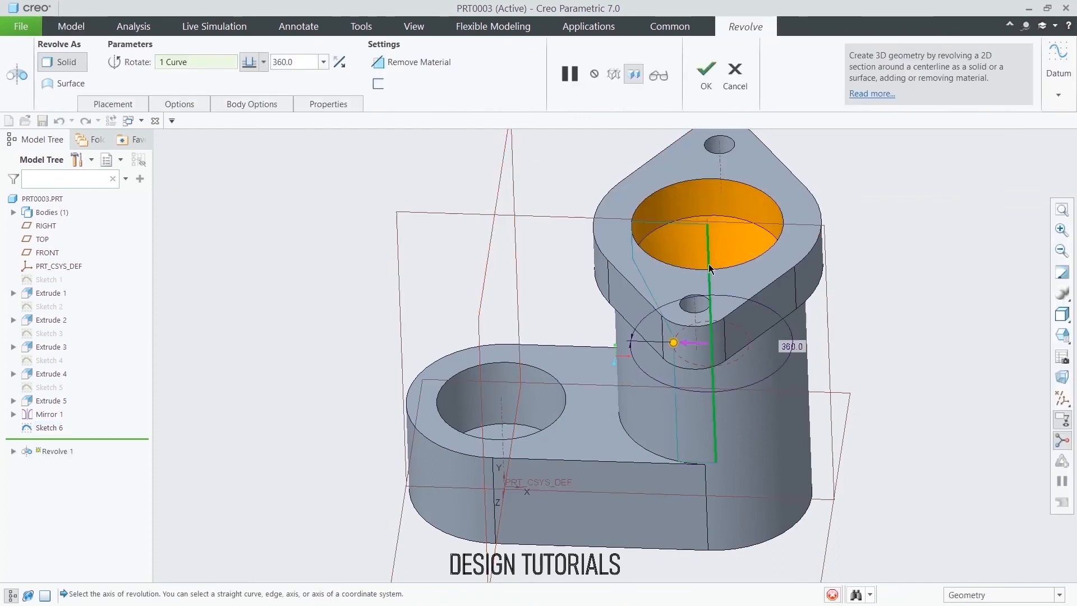
pyautogui.moveTo(902, 281); pyautogui.dragTo(925, 275, button='middle')
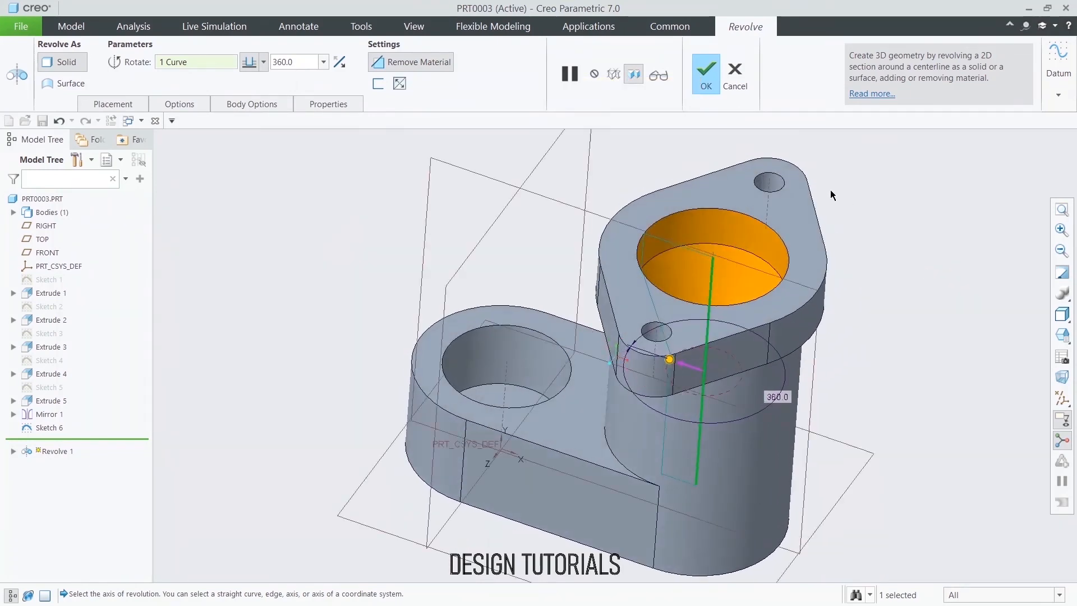
pyautogui.click(708, 84)
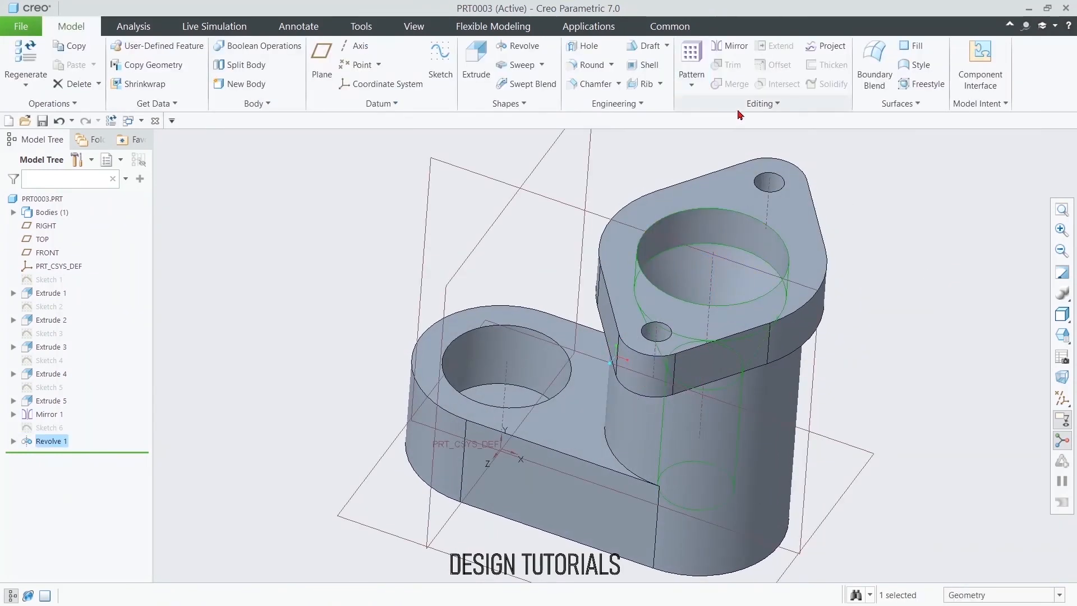
# Step: Start a sketch on the FRONT plane and clip the model geometry in front of the sketch plane
pyautogui.click(821, 359)
pyautogui.click(824, 302)
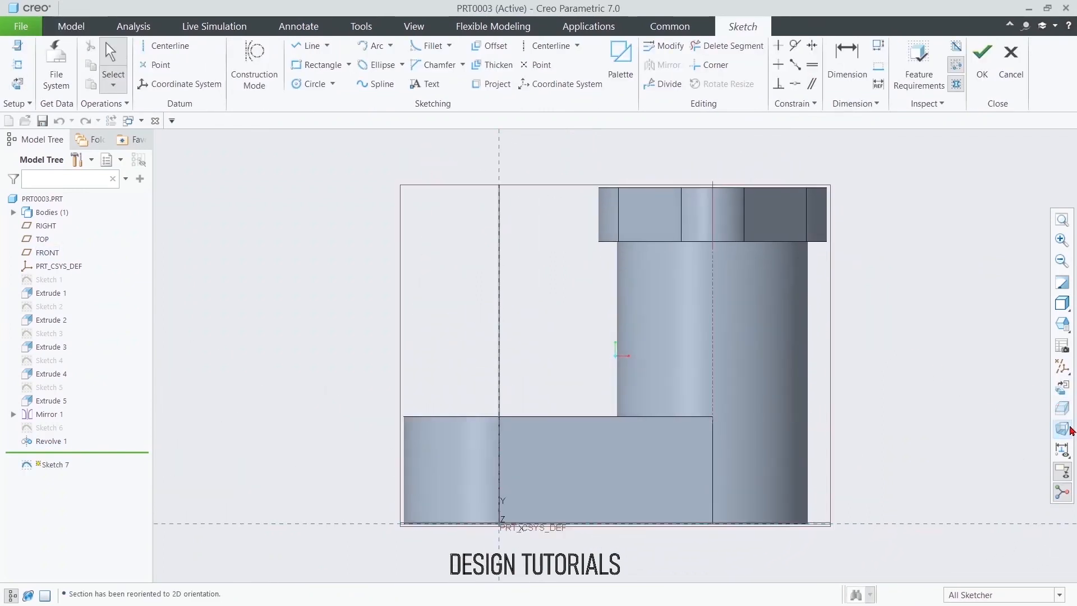
pyautogui.click(1061, 408)
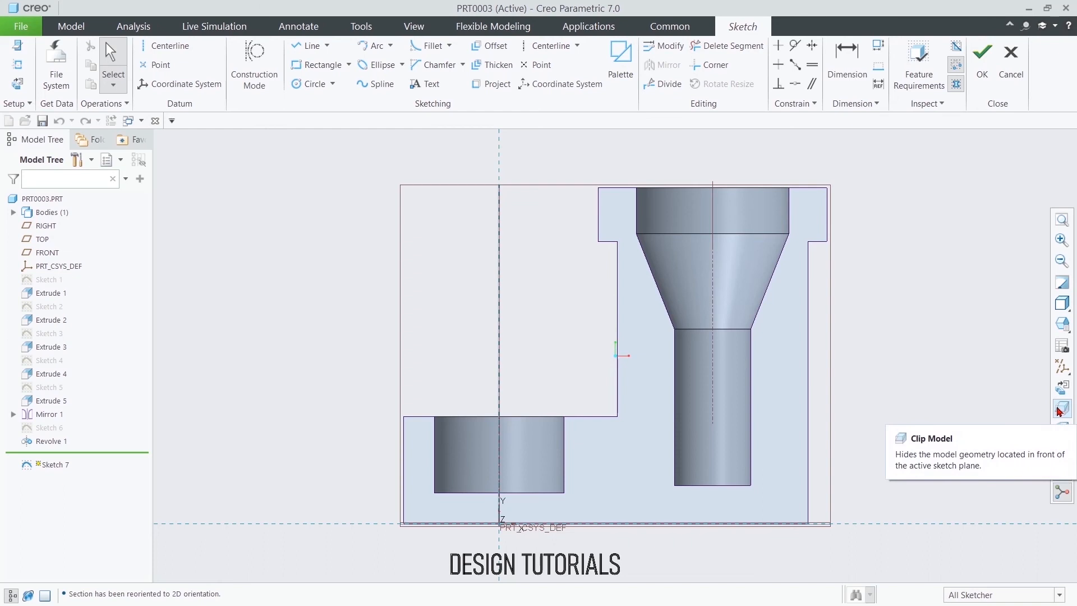
# Step: Sketch a horizontal rectangle about 34 mm wide across the wall between the base's round pocket and the lower bore
pyautogui.click(348, 65)
pyautogui.click(337, 81)
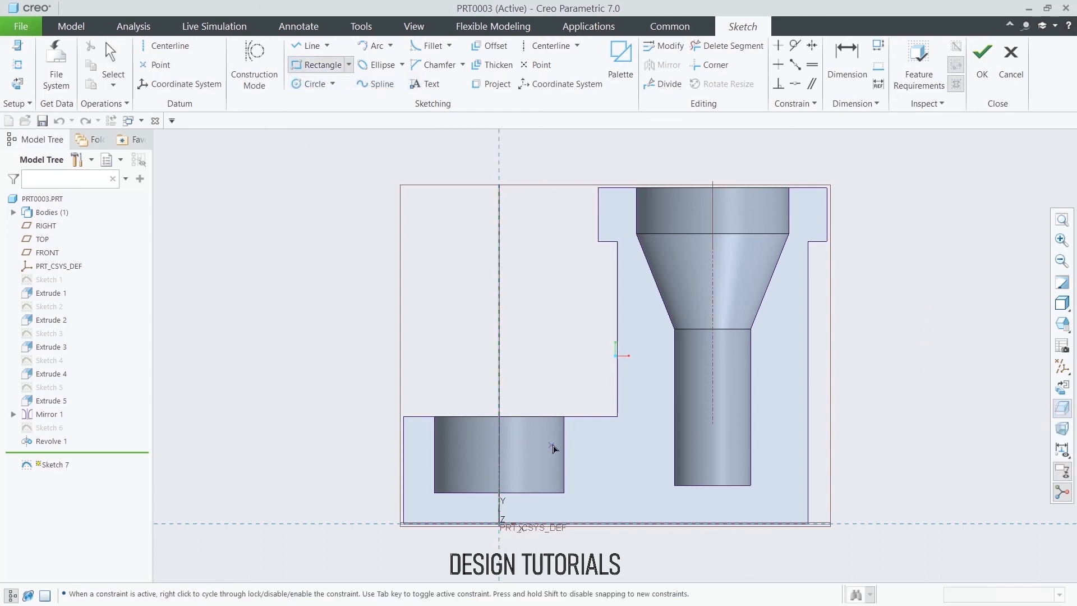
pyautogui.click(555, 438)
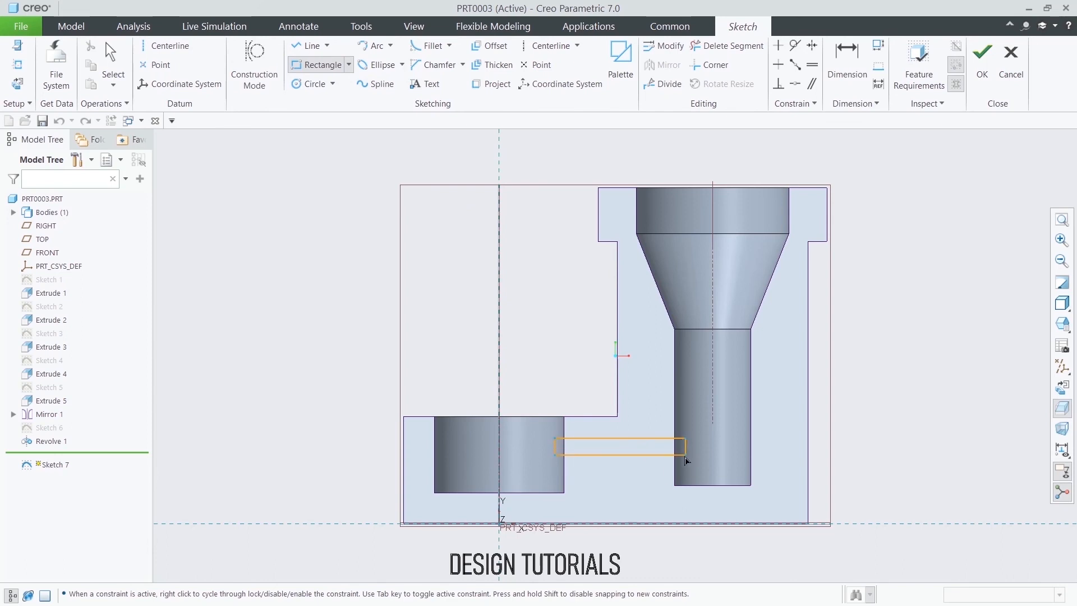
pyautogui.click(684, 466)
pyautogui.middleClick(885, 343)
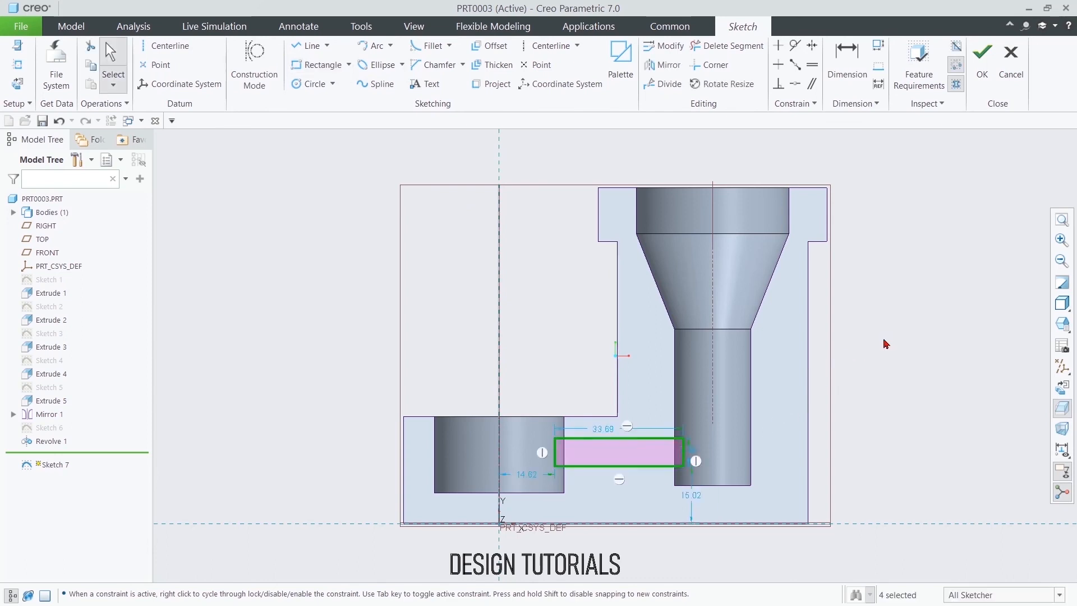
# Step: Dimension the rectangle's upper edge from the top face of the base and set the distance to 5 mm
pyautogui.click(846, 58)
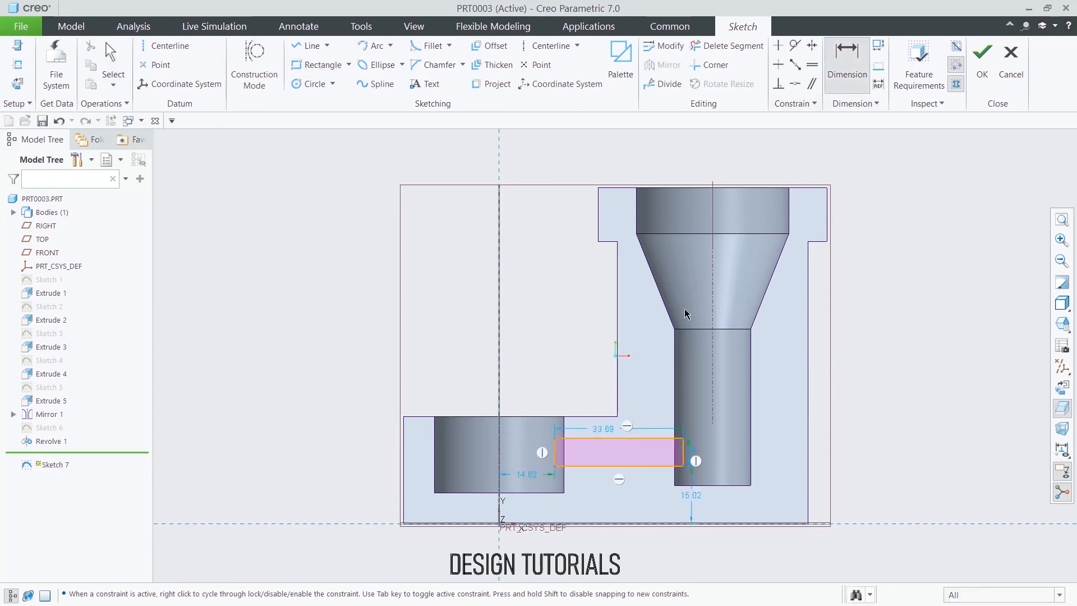
pyautogui.click(587, 439)
pyautogui.click(585, 418)
pyautogui.middleClick(381, 436)
pyautogui.write('5')
pyautogui.press('Return')
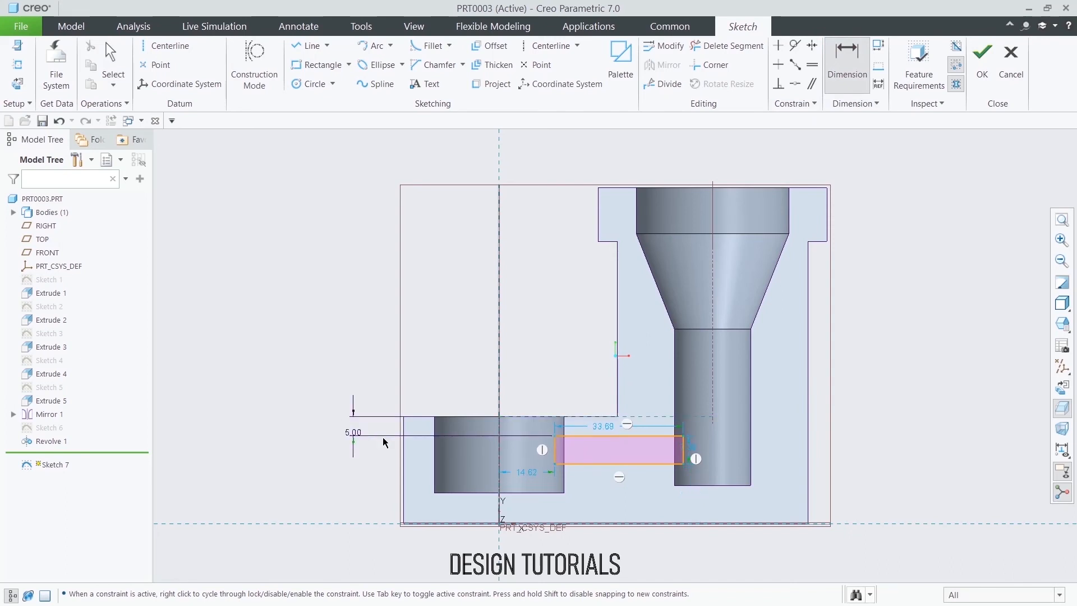
# Step: Set the rectangle's height to 10 mm and finish the sketch
pyautogui.doubleClick(690, 447)
pyautogui.write('10')
pyautogui.press('Return')
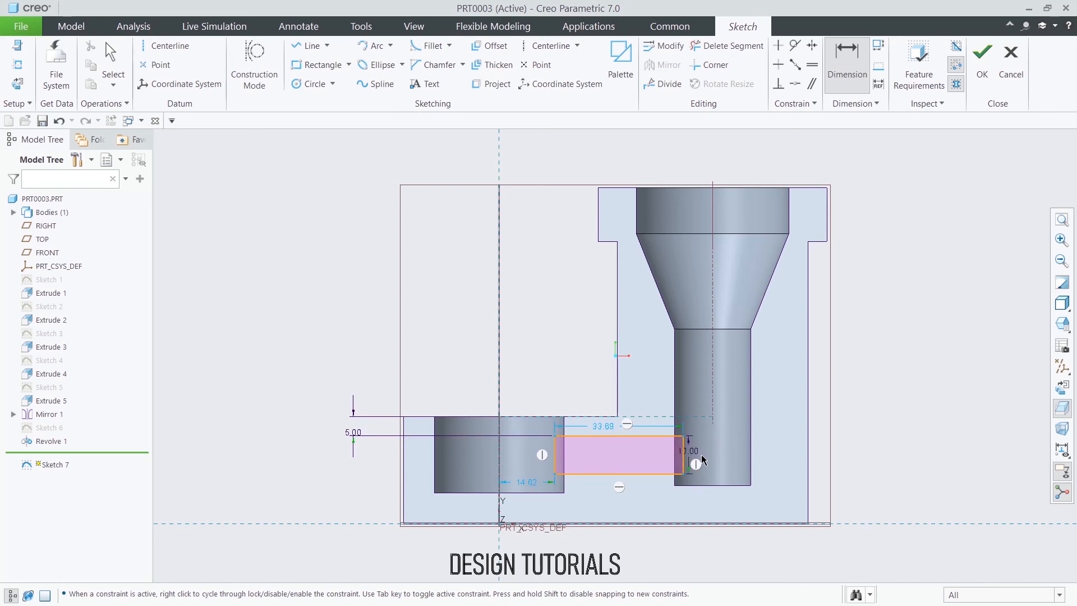
pyautogui.middleClick(545, 321)
pyautogui.scroll(4, 585, 487)
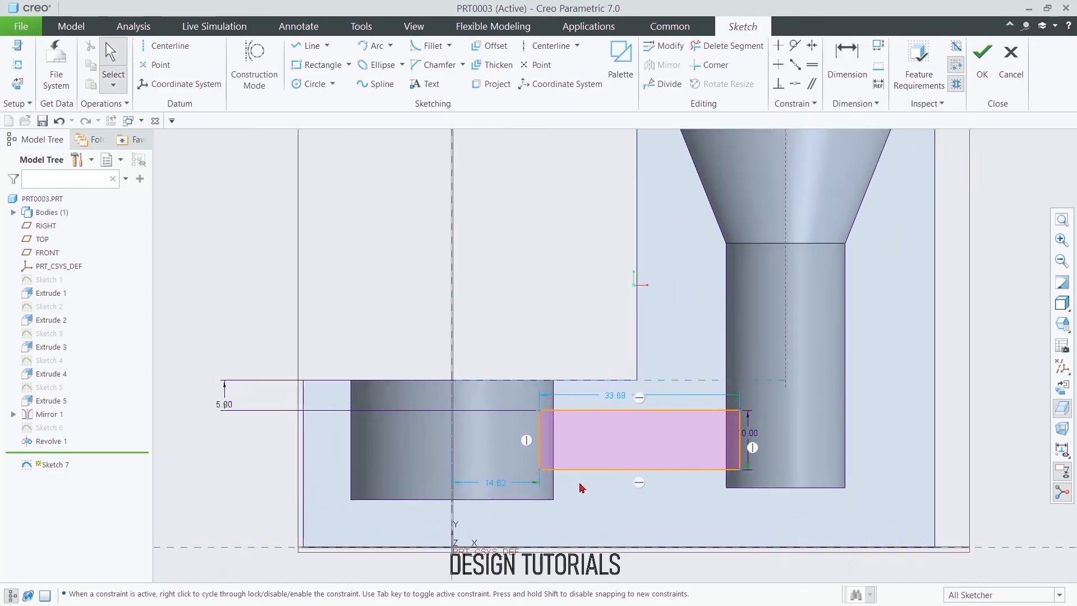
pyautogui.scroll(-3, 529, 481)
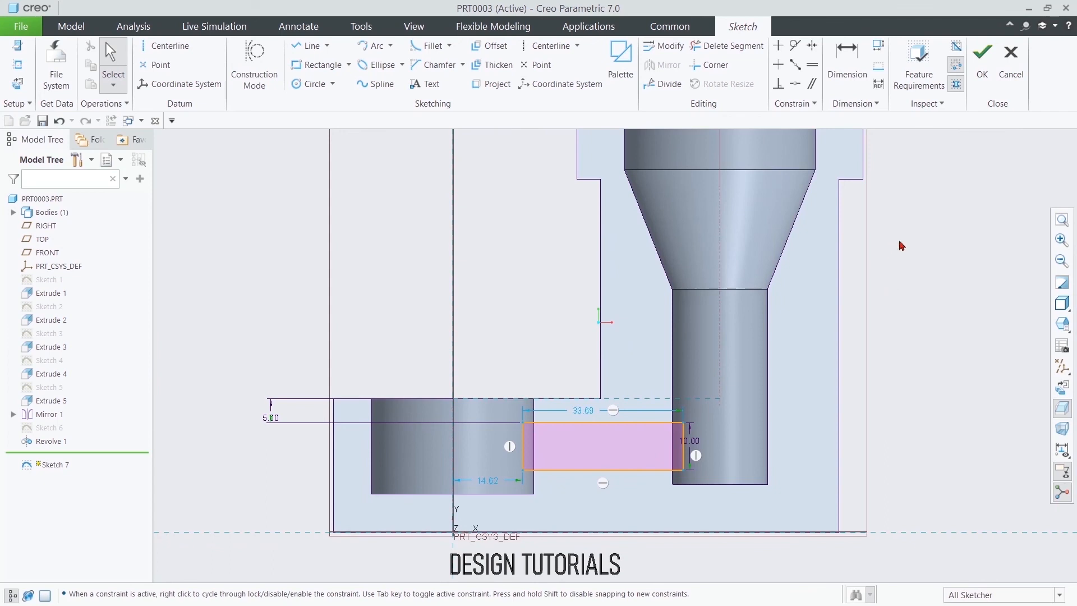
pyautogui.click(976, 55)
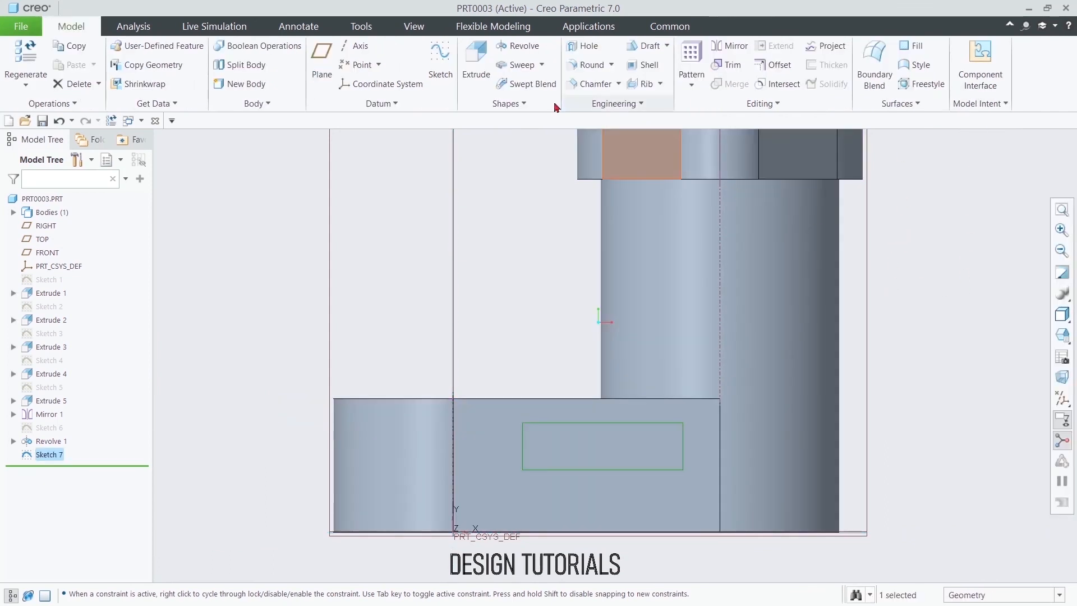
# Step: Extrude the rectangle symmetrically by 15 mm with material removal to cut a passage between the pocket and the bore
pyautogui.click(476, 62)
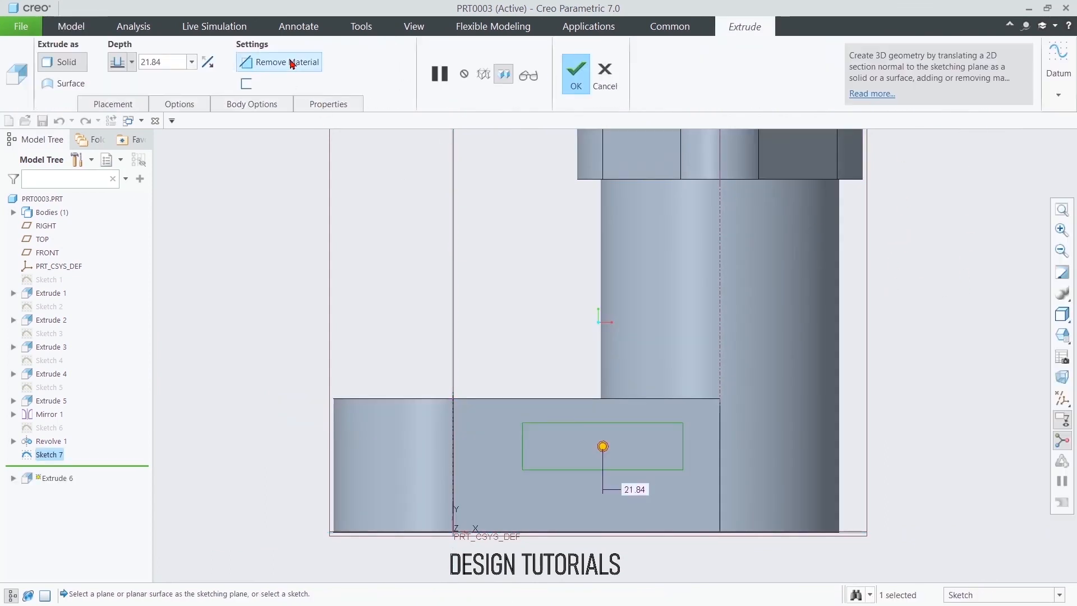
pyautogui.click(291, 63)
pyautogui.hotkey('ctrl', 'd')
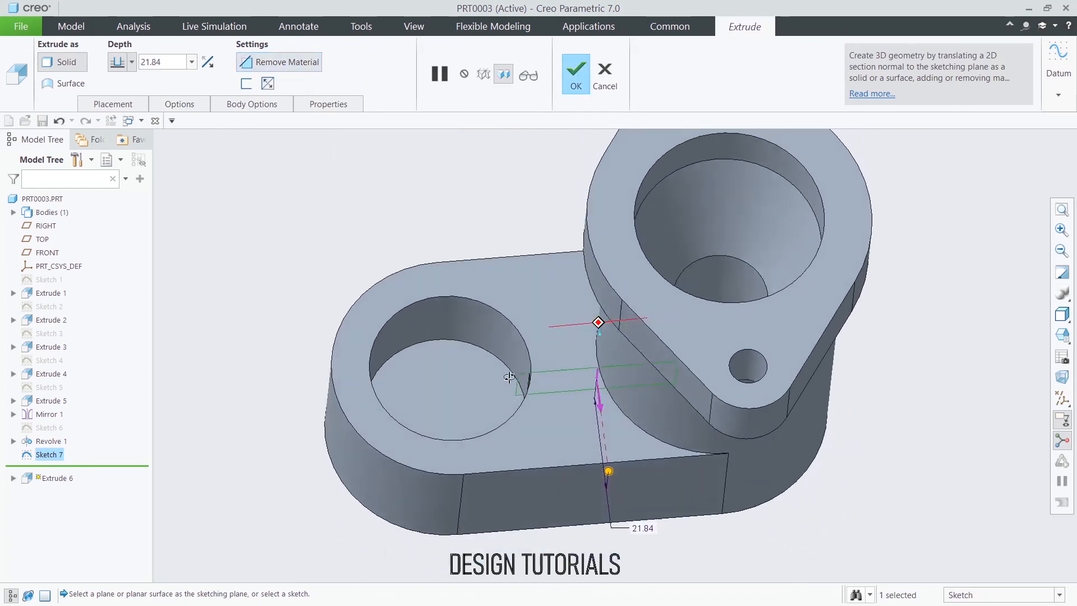
pyautogui.click(132, 62)
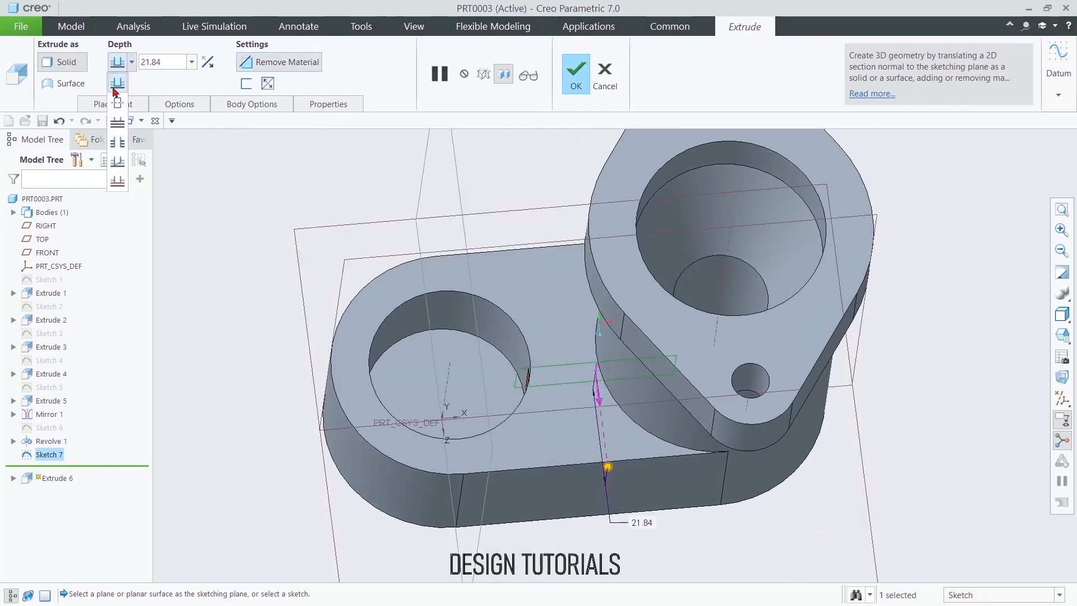
pyautogui.click(117, 103)
pyautogui.moveTo(357, 168)
pyautogui.mouseDown(button='middle')
pyautogui.moveTo(383, 186)
pyautogui.moveTo(357, 169)
pyautogui.mouseUp(button='middle')
pyautogui.doubleClick(177, 61)
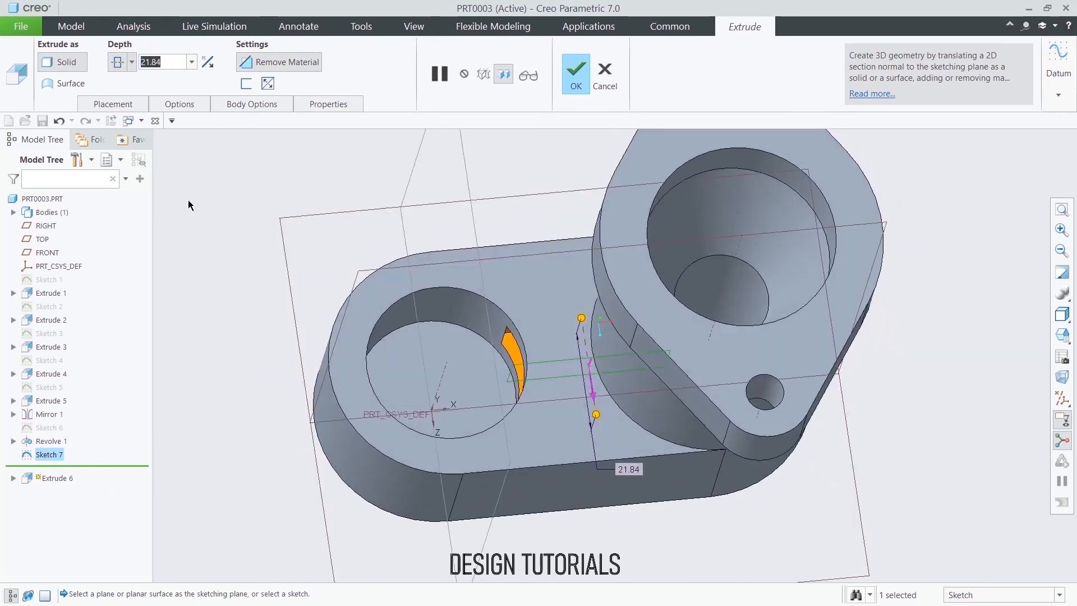
pyautogui.write('15')
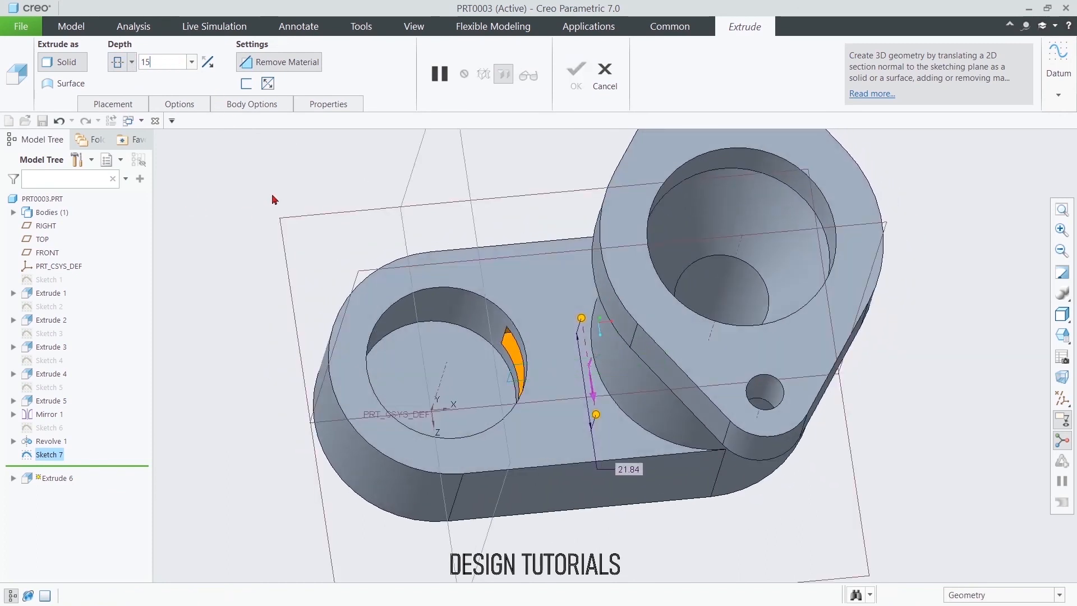
pyautogui.press('Return')
pyautogui.moveTo(307, 180)
pyautogui.mouseDown(button='middle')
pyautogui.moveTo(329, 178)
pyautogui.moveTo(336, 214)
pyautogui.moveTo(309, 171)
pyautogui.mouseUp(button='middle')
pyautogui.click(576, 72)
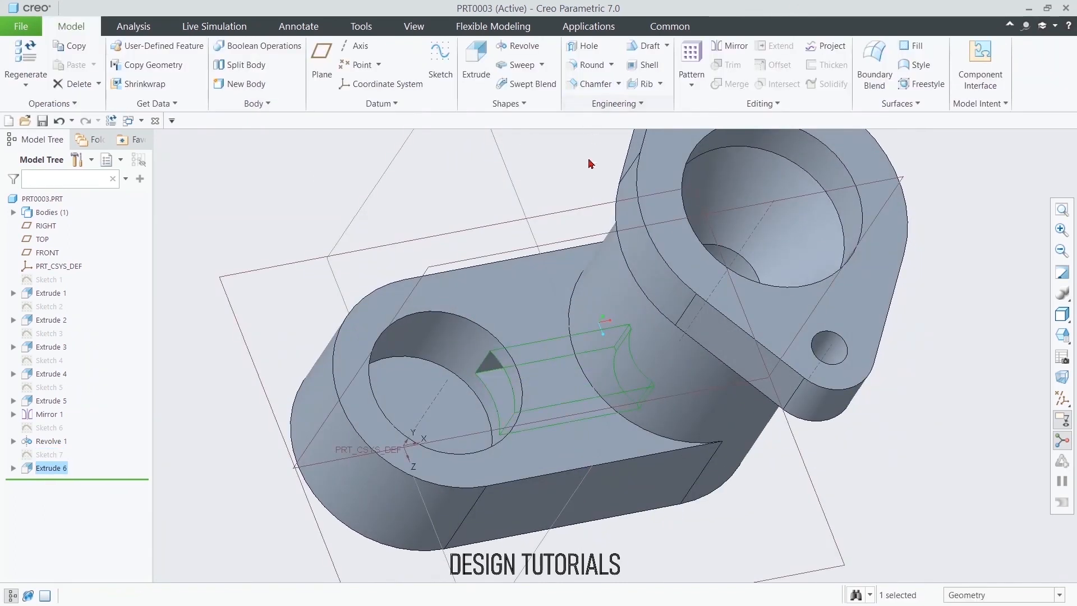
# Step: Turn off the display of all datum features and turn only the datum planes back on
pyautogui.click(1062, 398)
pyautogui.click(982, 416)
pyautogui.moveTo(964, 352); pyautogui.dragTo(961, 317, button='middle')
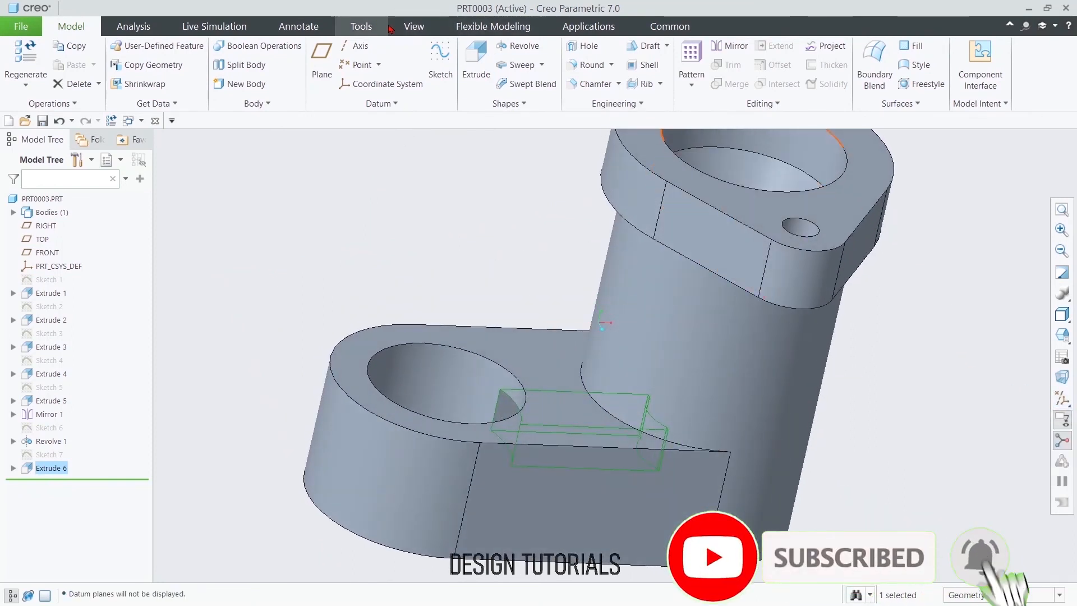
pyautogui.click(414, 26)
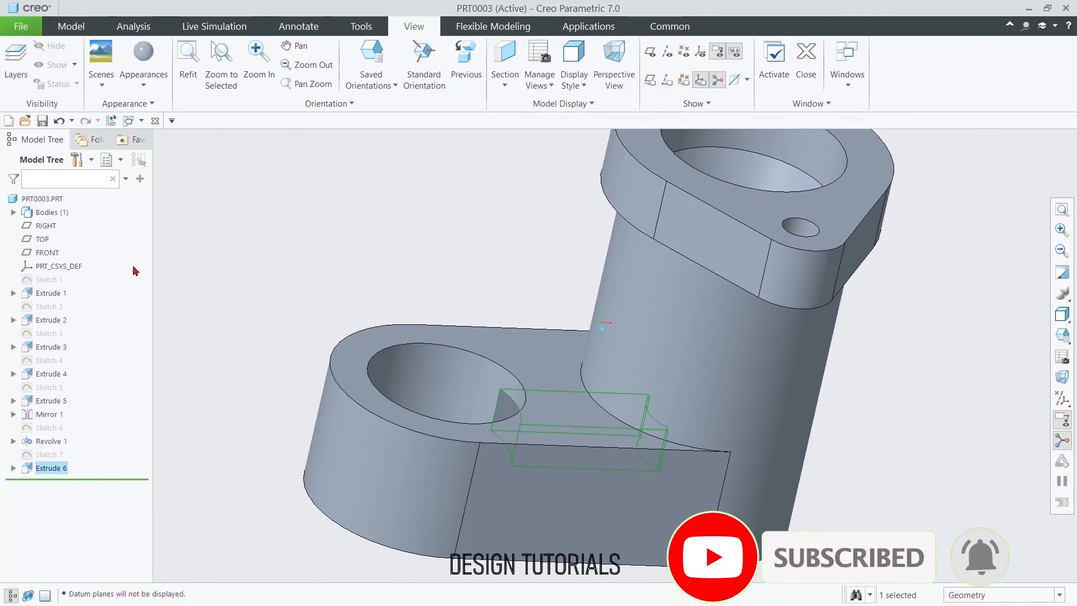
pyautogui.click(1061, 399)
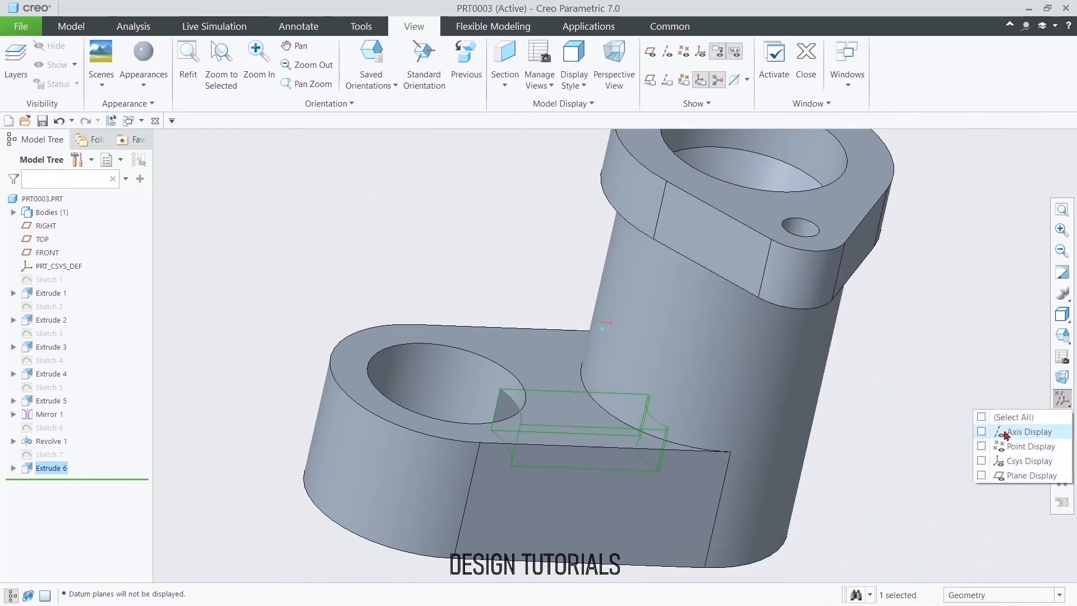
pyautogui.click(1004, 475)
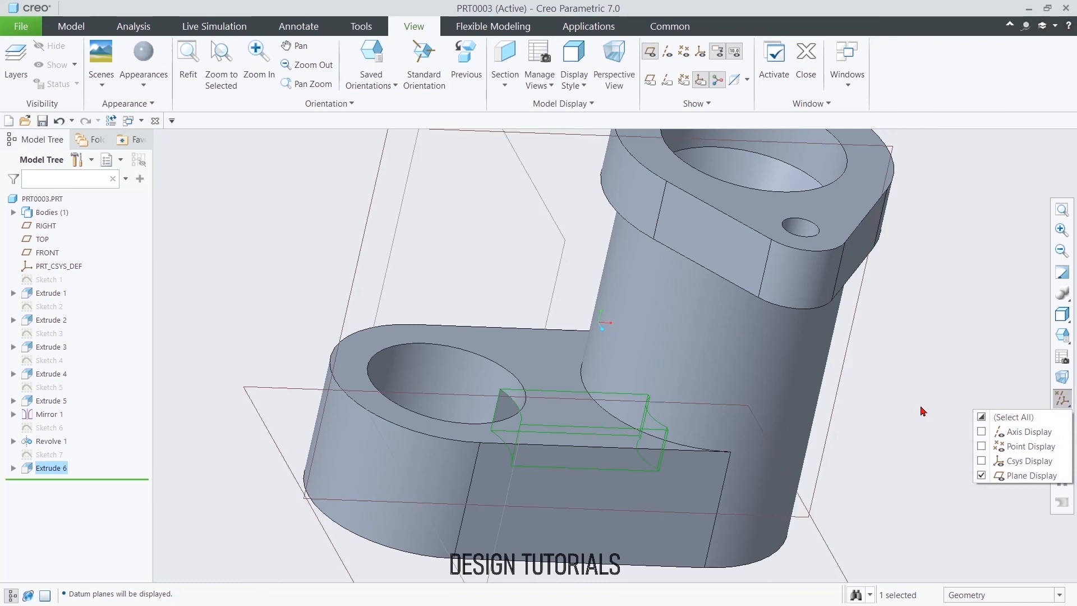
# Step: Create a planar cross section of the part at the FRONT plane with an offset of 0
pyautogui.scroll(5, 897, 325)
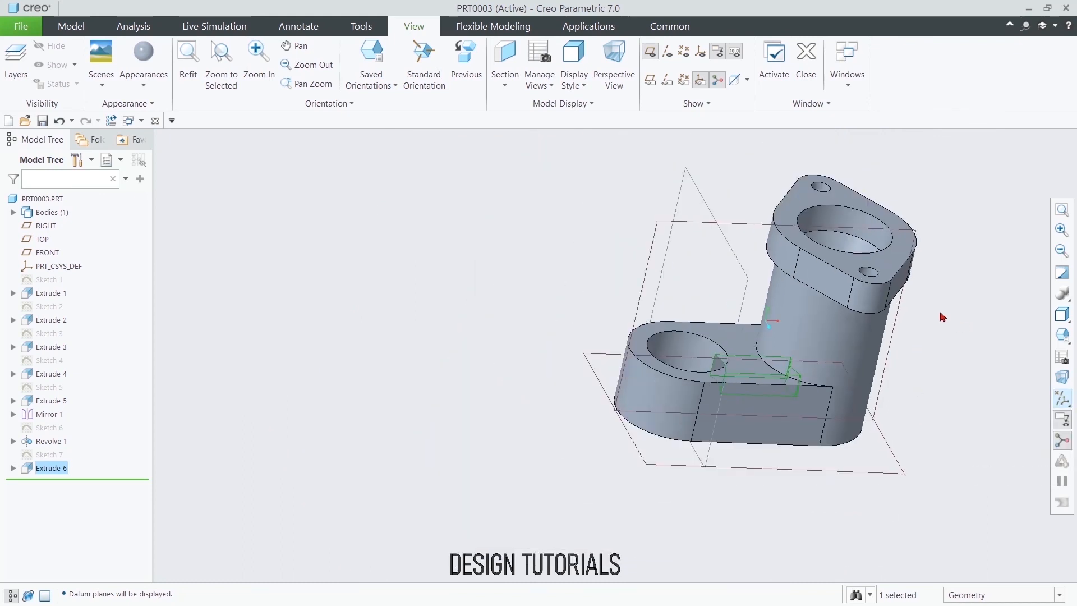
pyautogui.click(916, 239)
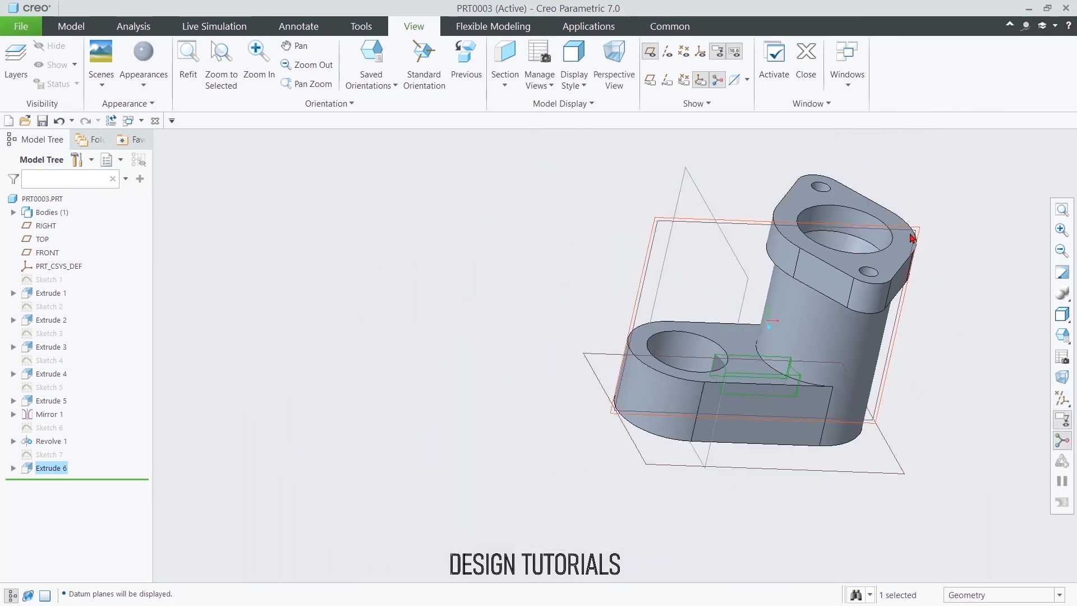
pyautogui.click(504, 64)
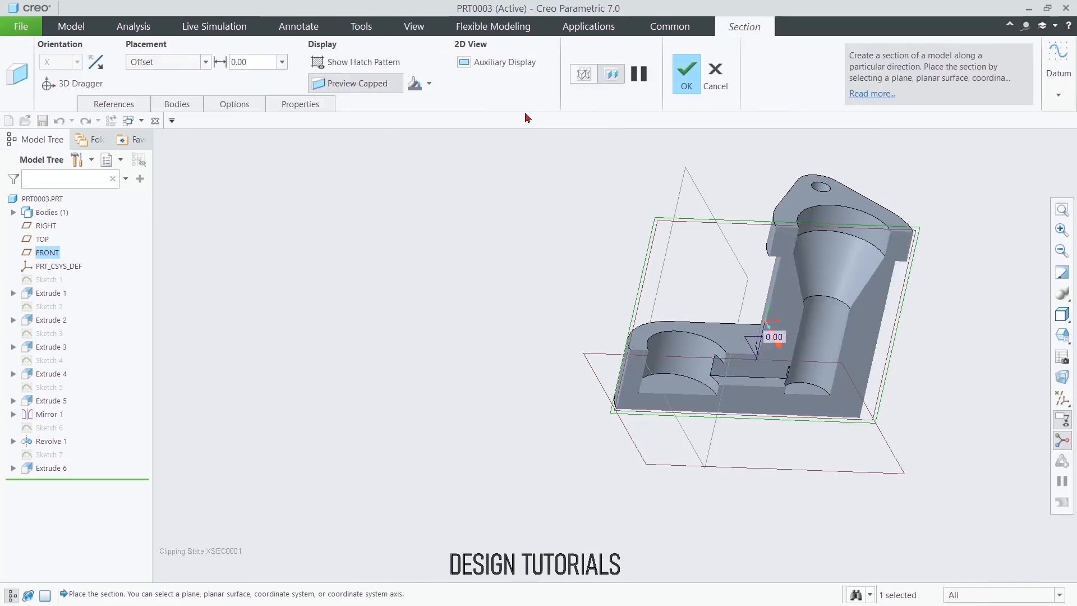
pyautogui.click(685, 82)
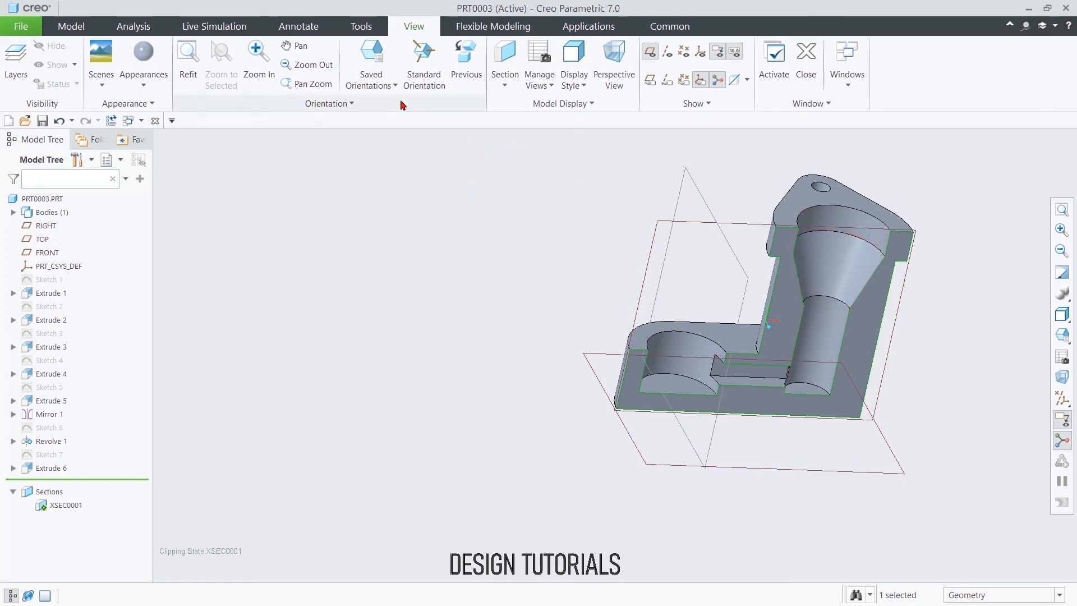
pyautogui.click(508, 87)
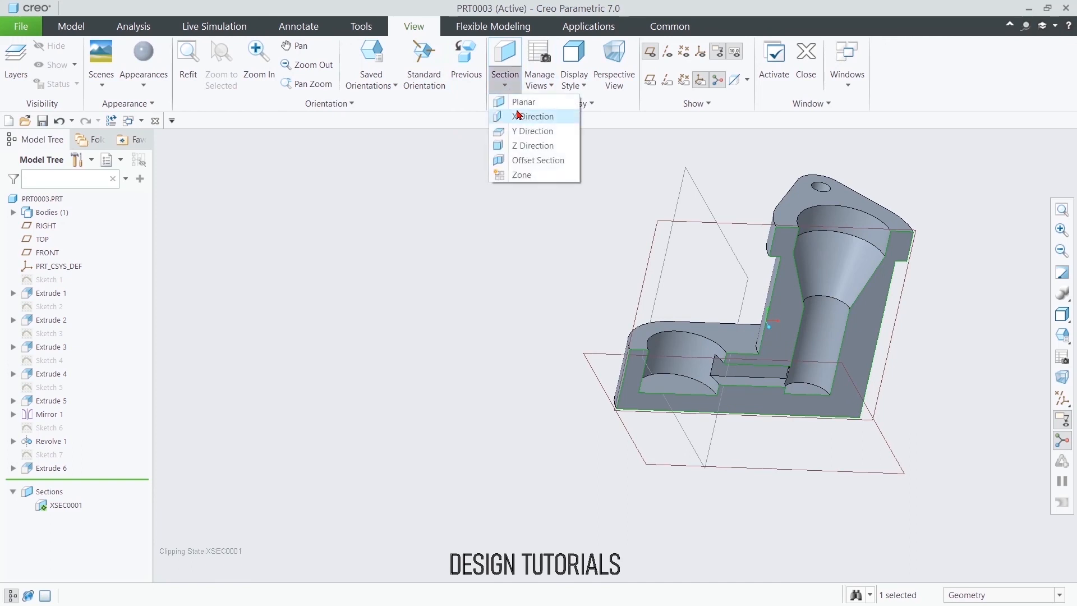
pyautogui.click(513, 197)
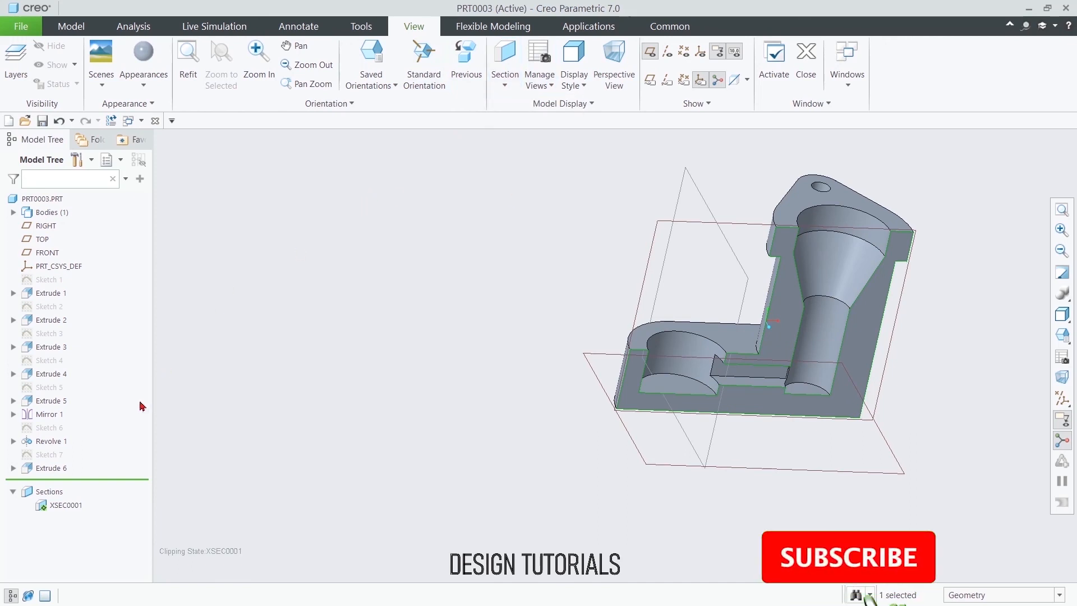